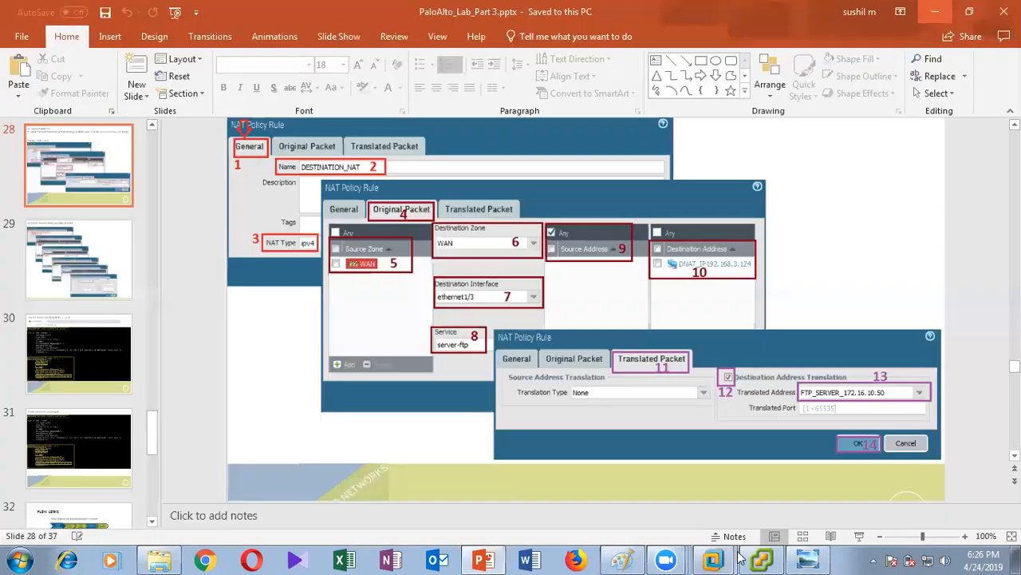
# Switch from the PowerPoint slide 28 NAT lab to the VMware Workstation window.
pyautogui.click(707, 526)
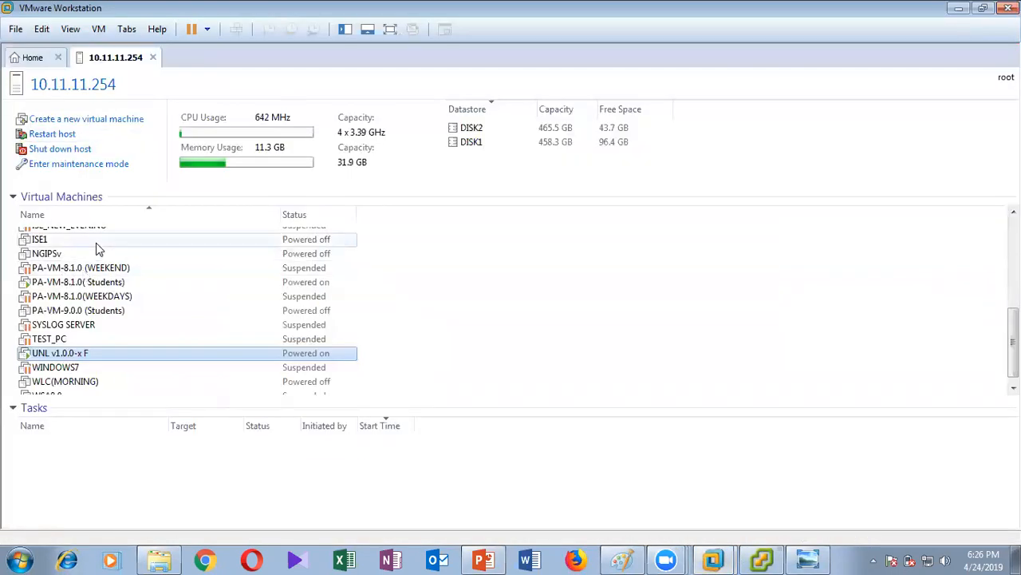
# Open console tabs for ADMIN_PC1, PA-VM-8.1.0(Students) and TEST_PC from the VM list.
pyautogui.scroll(7, 100, 248)
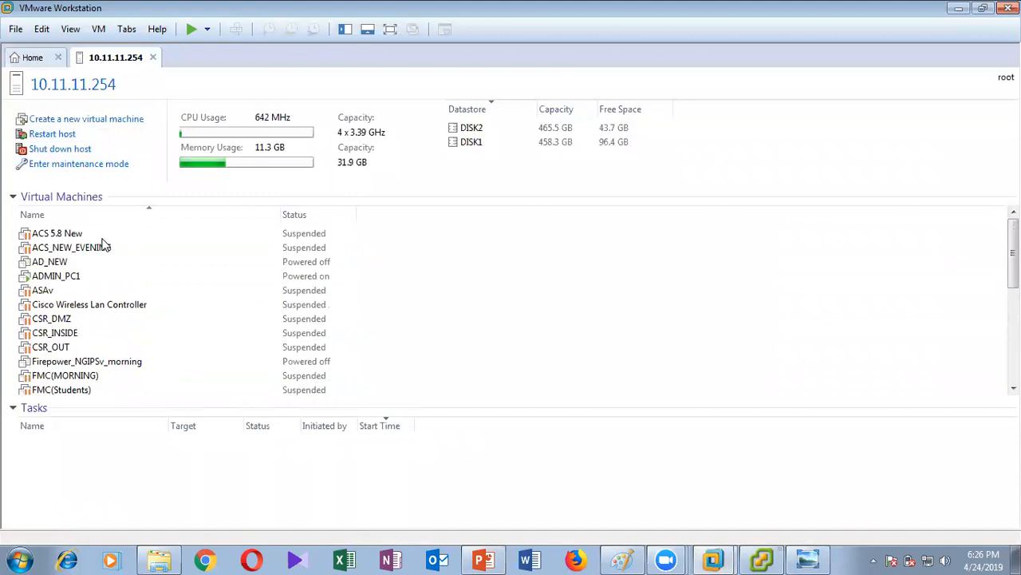
pyautogui.click(44, 277)
pyautogui.doubleClick(45, 277)
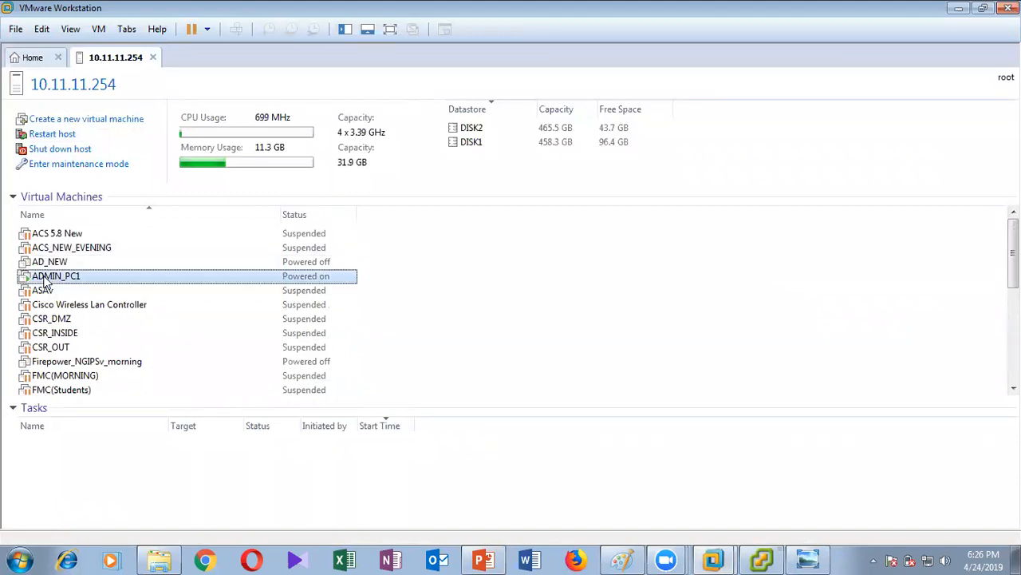
pyautogui.click(109, 60)
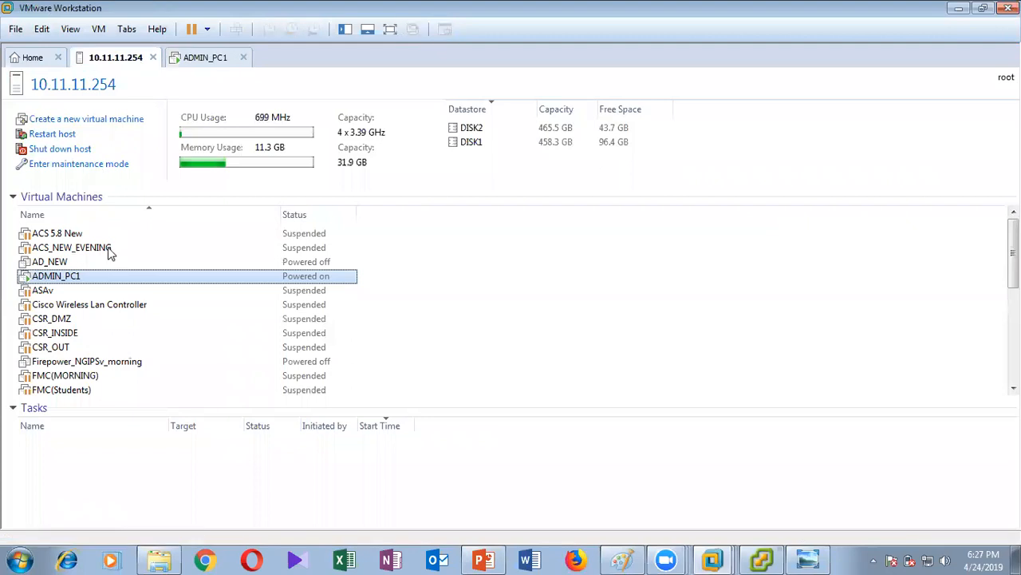
pyautogui.scroll(-5, 122, 290)
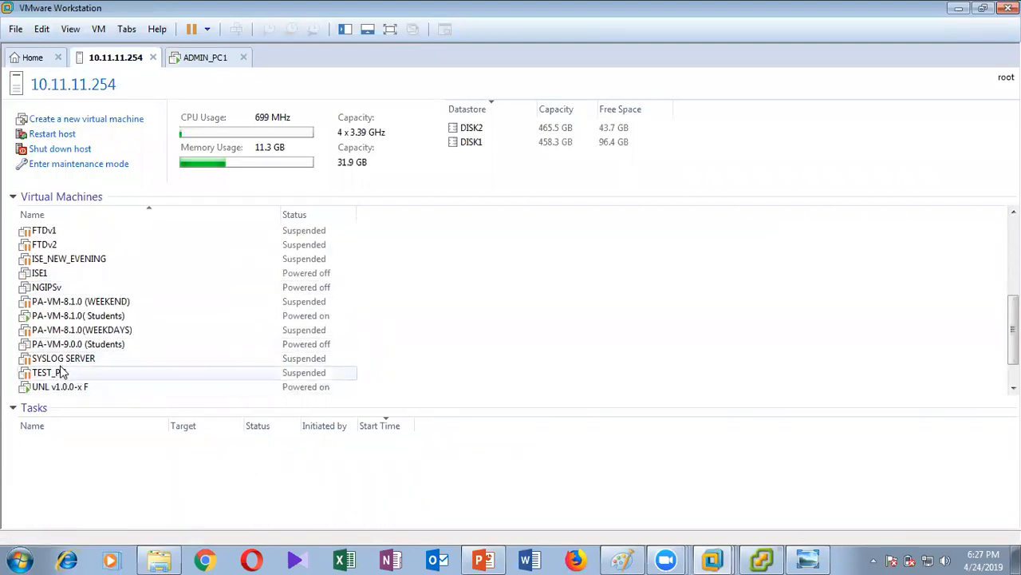
pyautogui.click(82, 316)
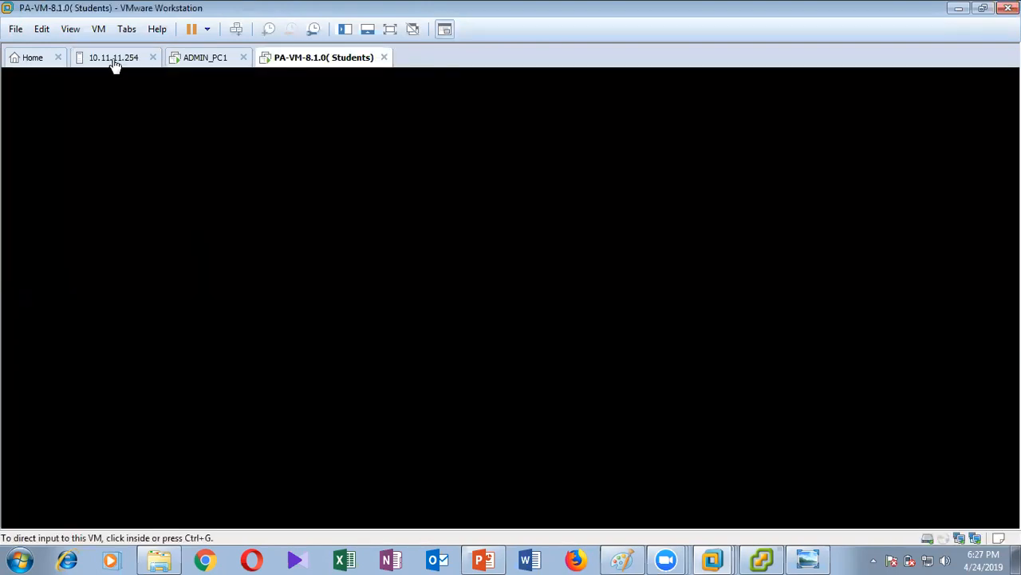
pyautogui.click(114, 58)
pyautogui.click(49, 372)
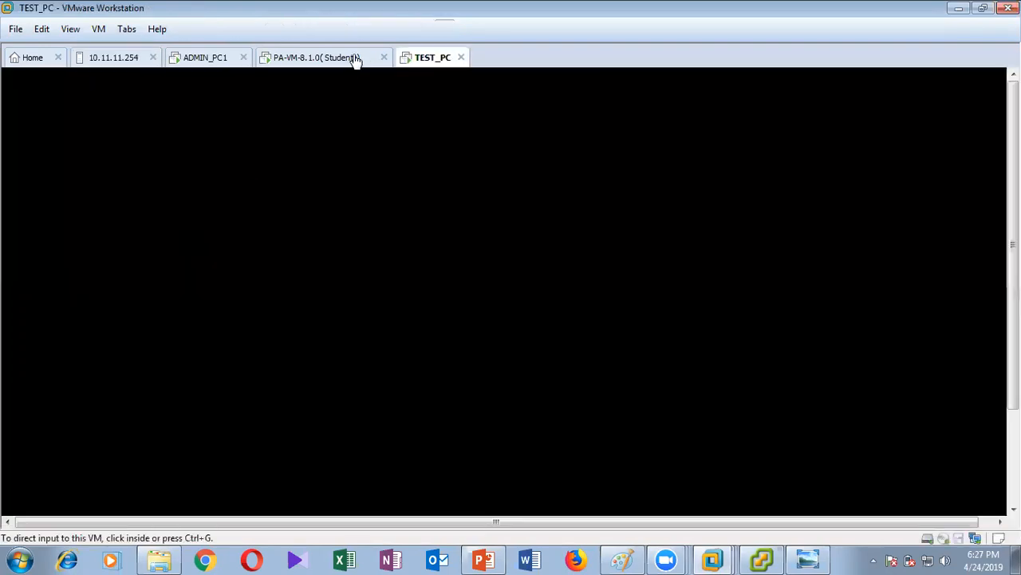
pyautogui.click(130, 58)
pyautogui.scroll(-1, 132, 266)
pyautogui.scroll(-1, 167, 291)
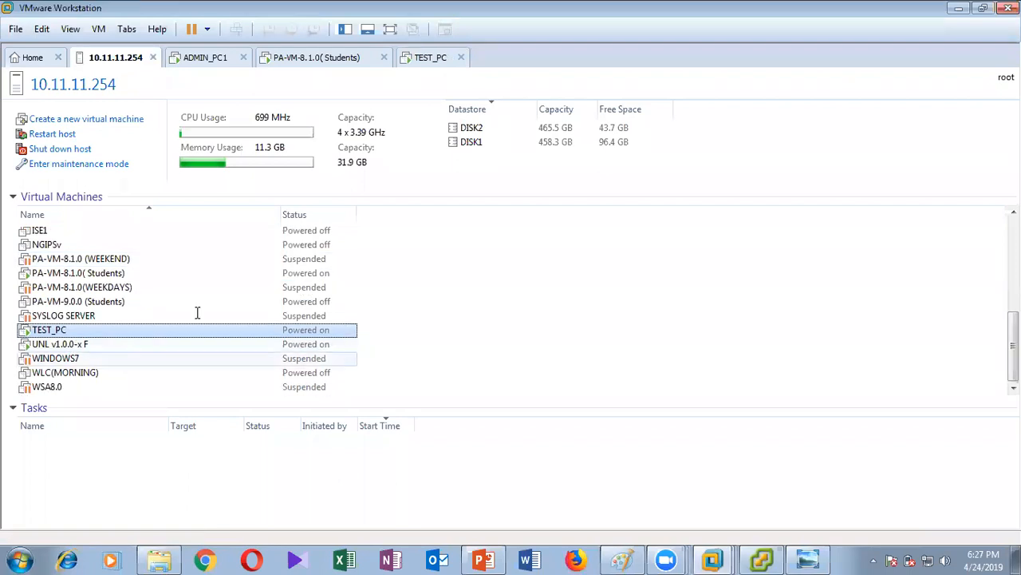
# Open and resume the suspended WINDOWS7 and CSR_DMZ virtual machines.
pyautogui.doubleClick(120, 358)
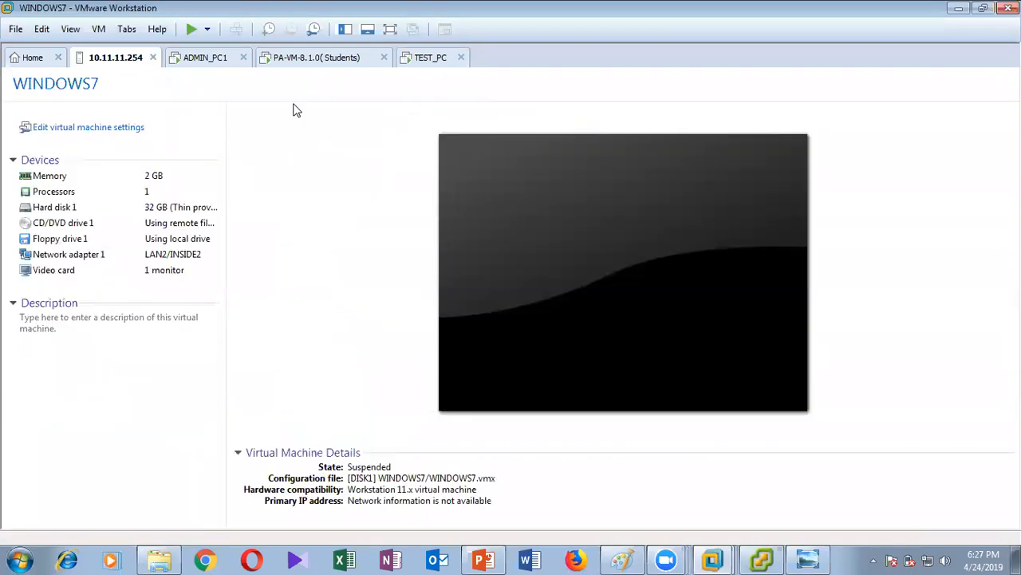
pyautogui.click(119, 101)
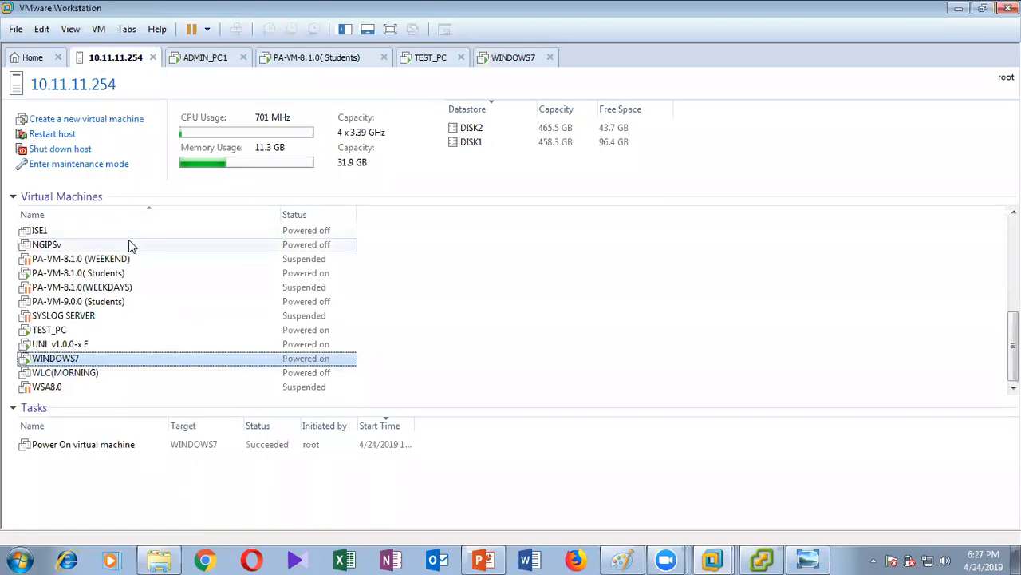
pyautogui.scroll(6, 131, 245)
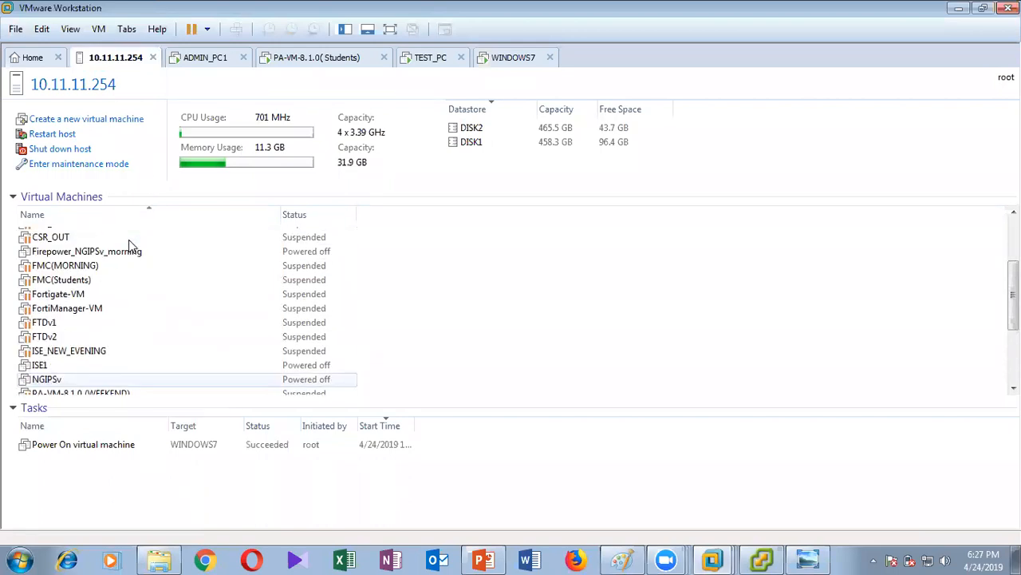
pyautogui.doubleClick(70, 321)
pyautogui.click(116, 115)
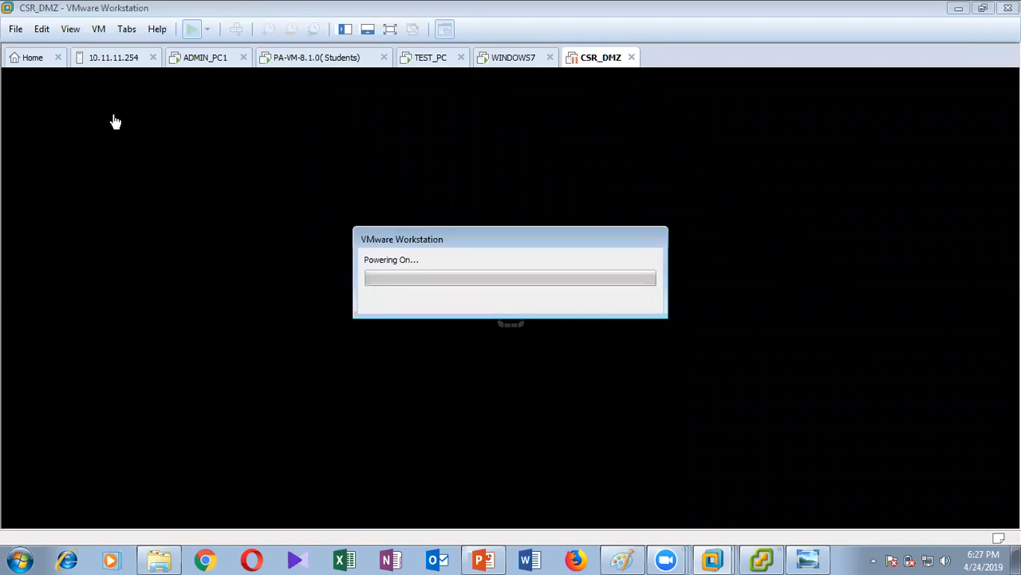
# Suspend the PA-VM-8.1.0(Students) firewall through its tab's Power menu.
pyautogui.rightClick(322, 63)
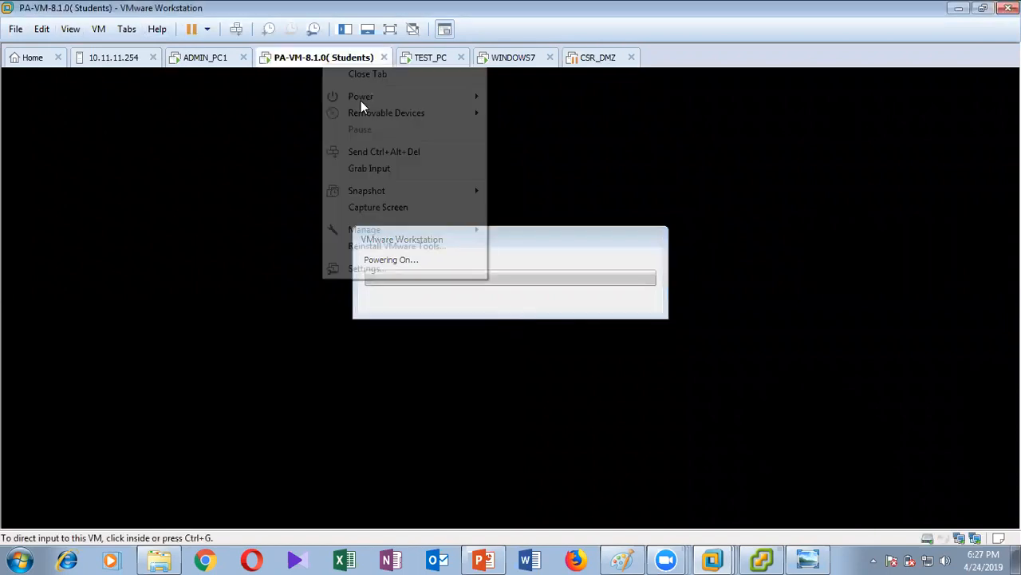
pyautogui.moveTo(442, 100)
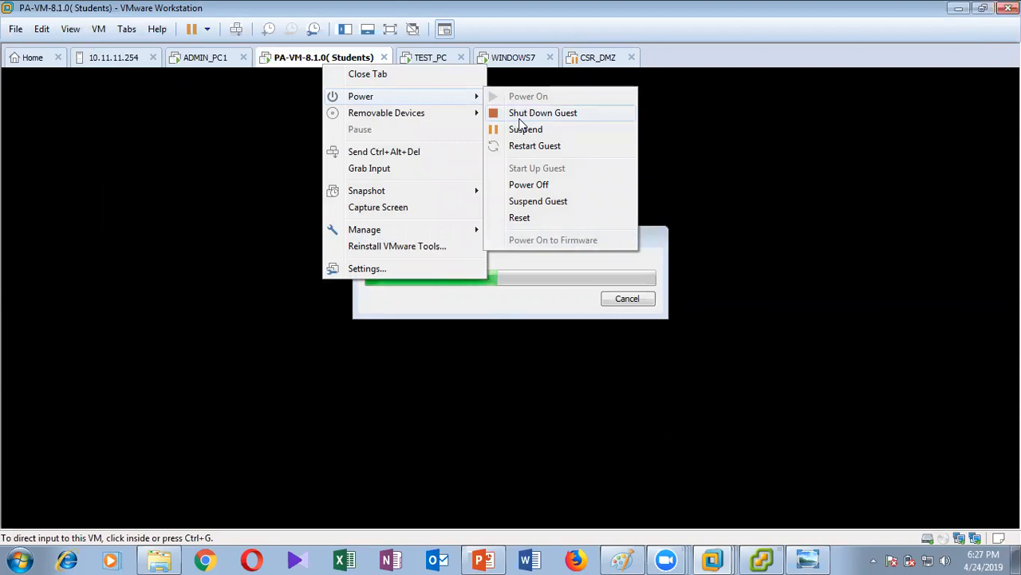
pyautogui.click(523, 129)
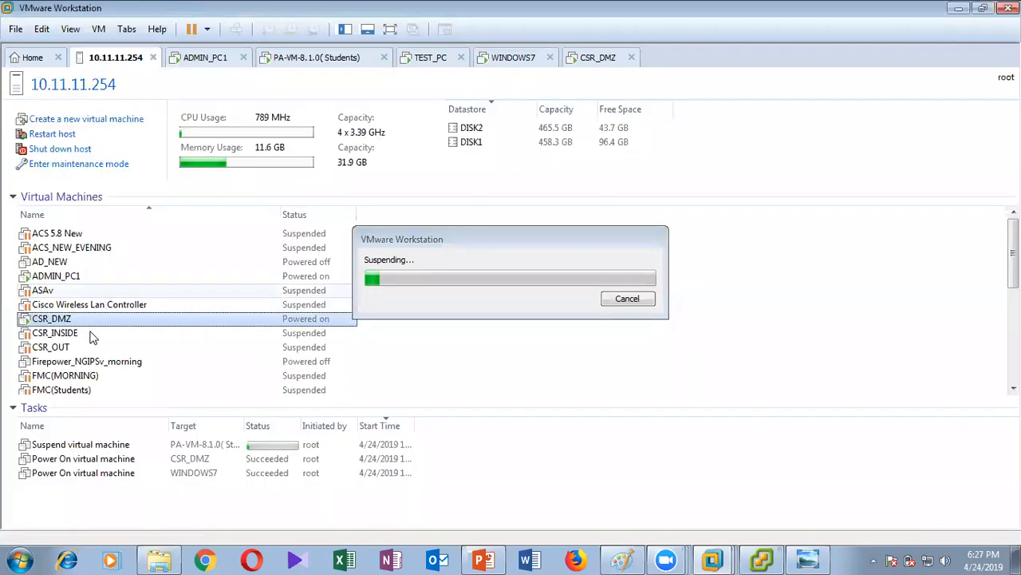
pyautogui.scroll(-5, 68, 339)
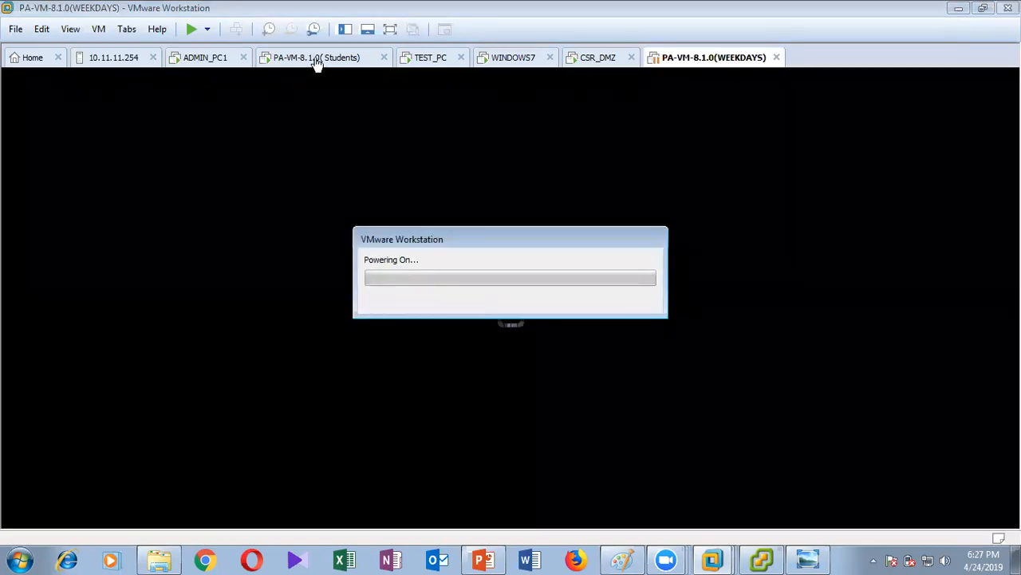
# Switch from the Students firewall console to the WINDOWS7 console while the display stays black.
pyautogui.click(316, 58)
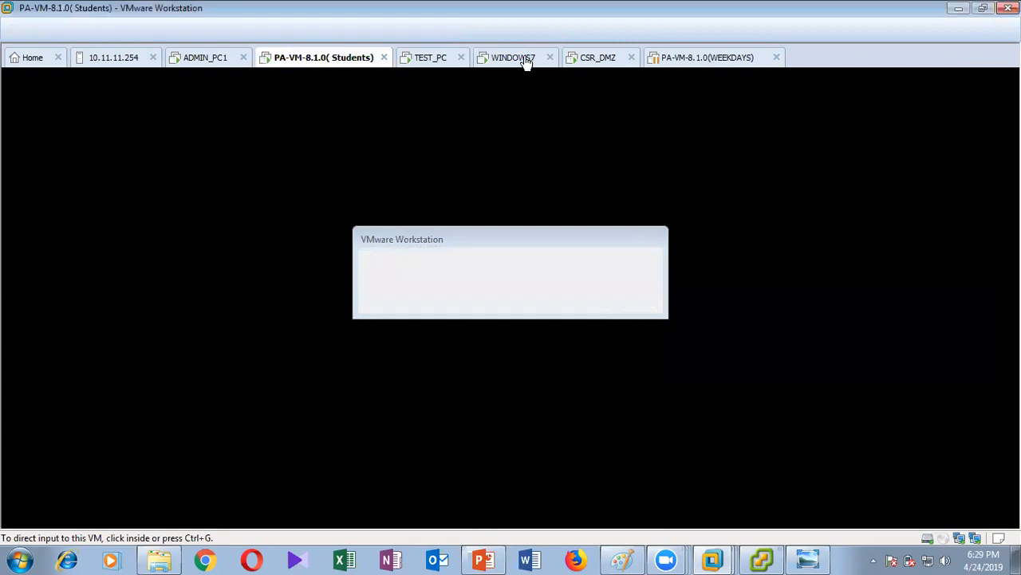
pyautogui.click(526, 63)
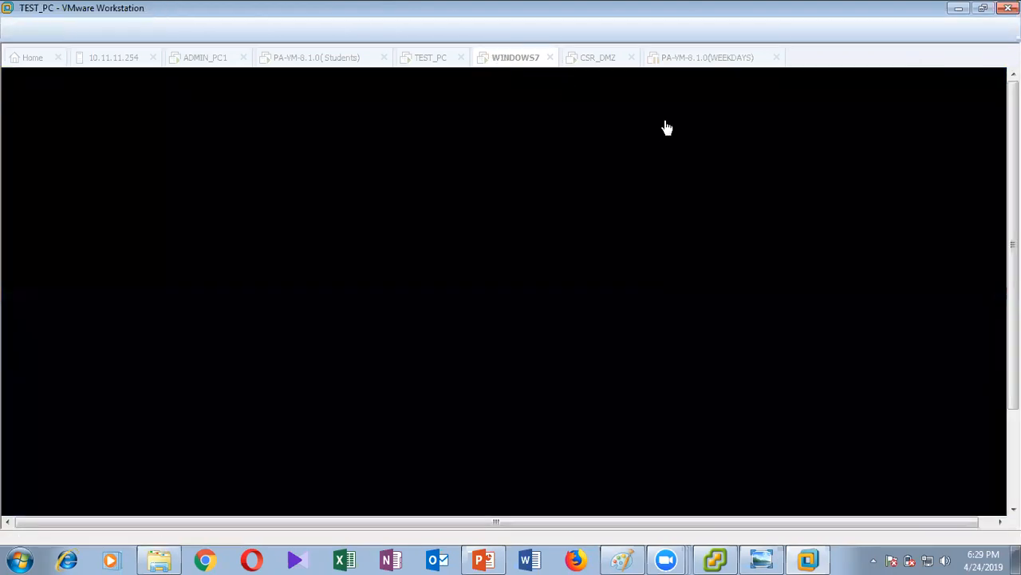
# Sign in to the Windows 7 user account on WINDOWS7, then release input with Ctrl+Alt.
pyautogui.click(527, 69)
pyautogui.click(515, 358)
pyautogui.click(512, 397)
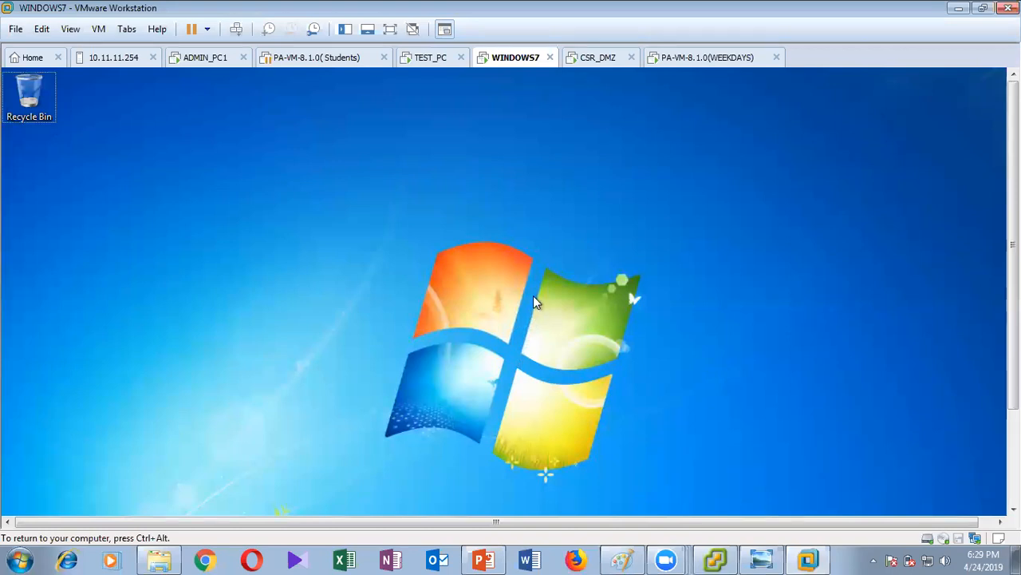
pyautogui.hotkey('ctrl', 'alt')
# Close the Students firewall tab and check the VM tabs until WEEKDAYS reaches its login prompt.
pyautogui.click(574, 62)
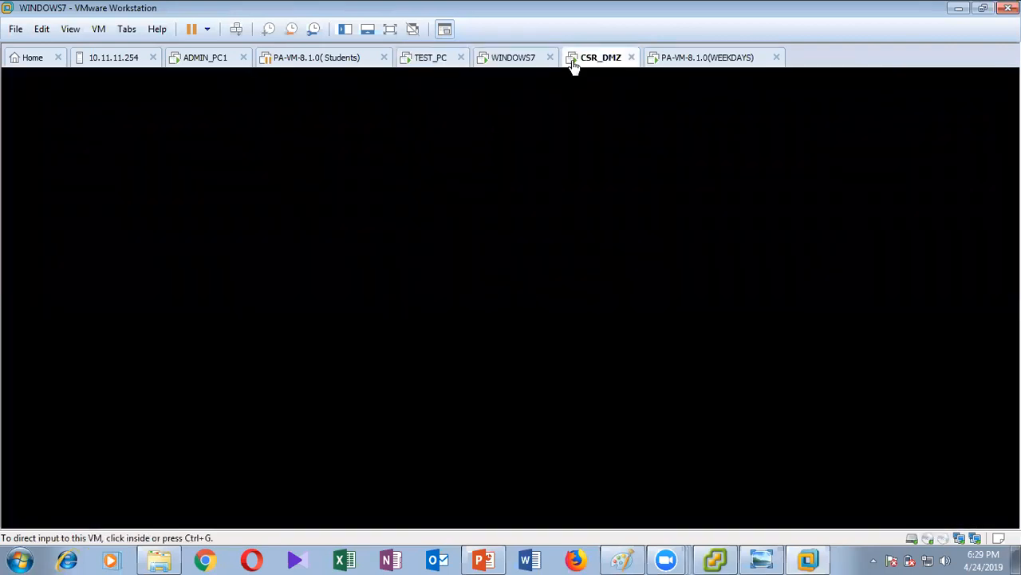
pyautogui.click(317, 58)
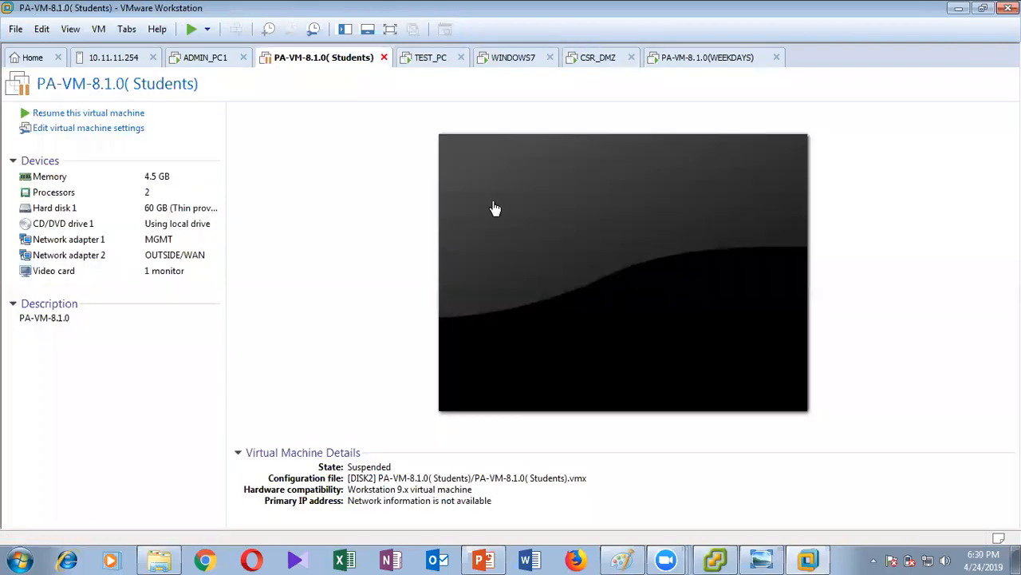
pyautogui.click(384, 58)
pyautogui.click(573, 57)
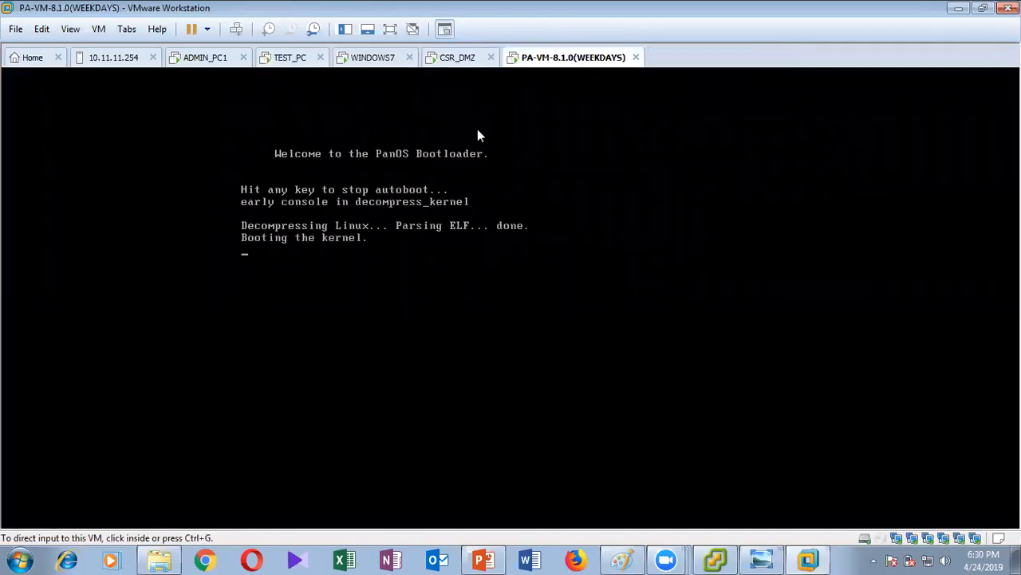
pyautogui.click(459, 64)
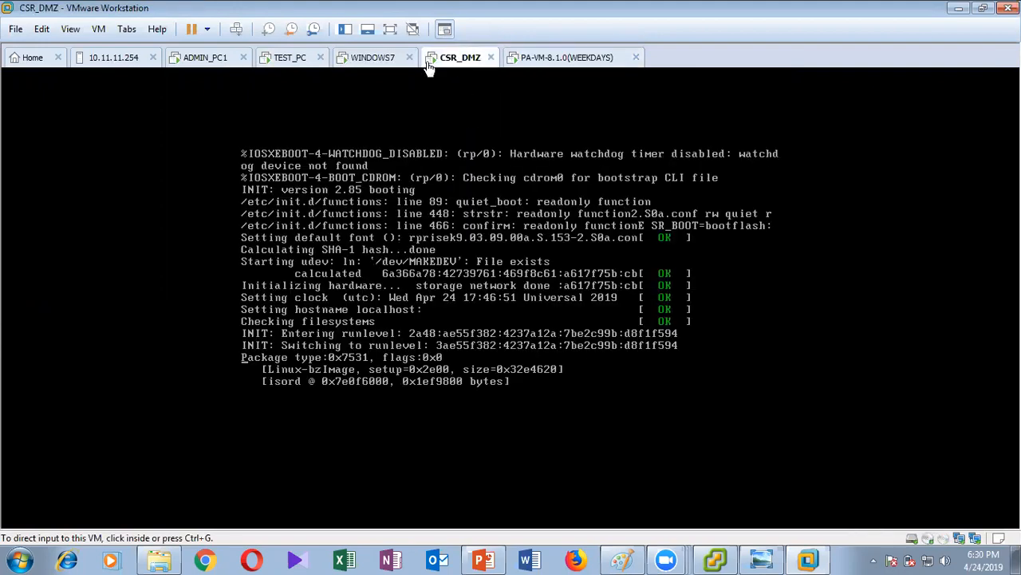
pyautogui.click(376, 64)
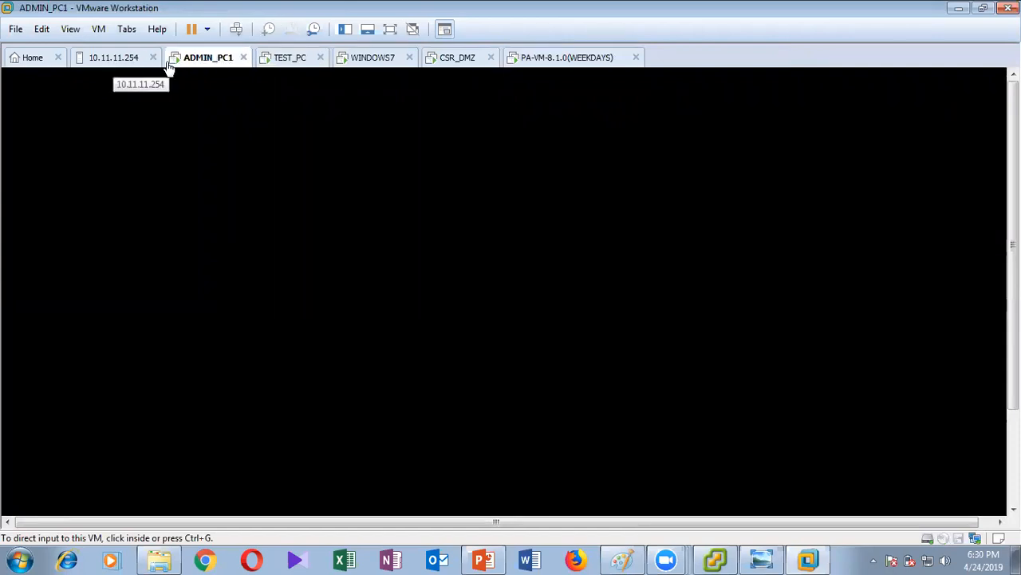
pyautogui.click(285, 63)
pyautogui.click(381, 63)
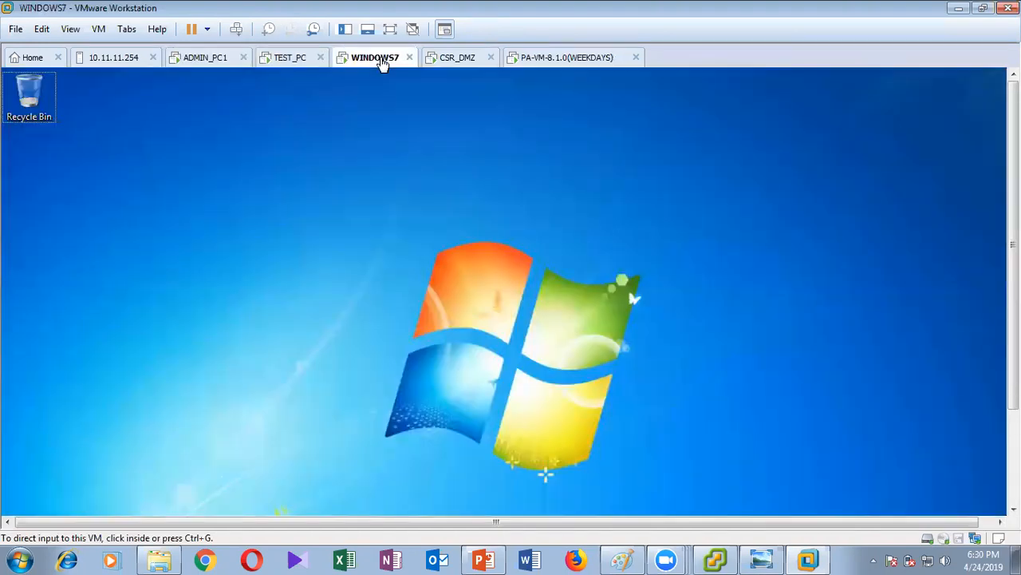
pyautogui.click(540, 62)
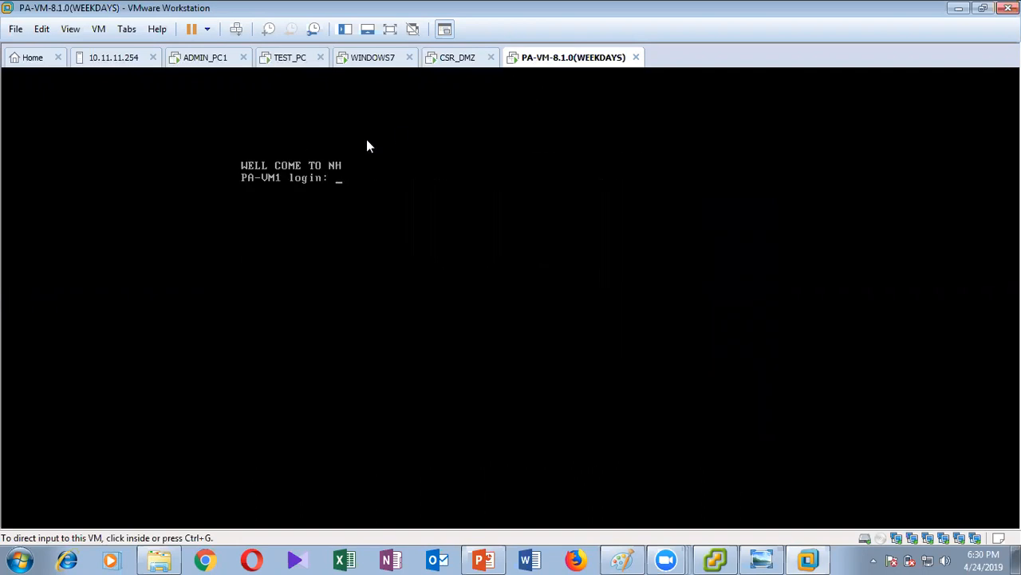
# Check the CSR_DMZ boot log, then enter admin twice at the WEEKDAYS firewall login.
pyautogui.click(463, 59)
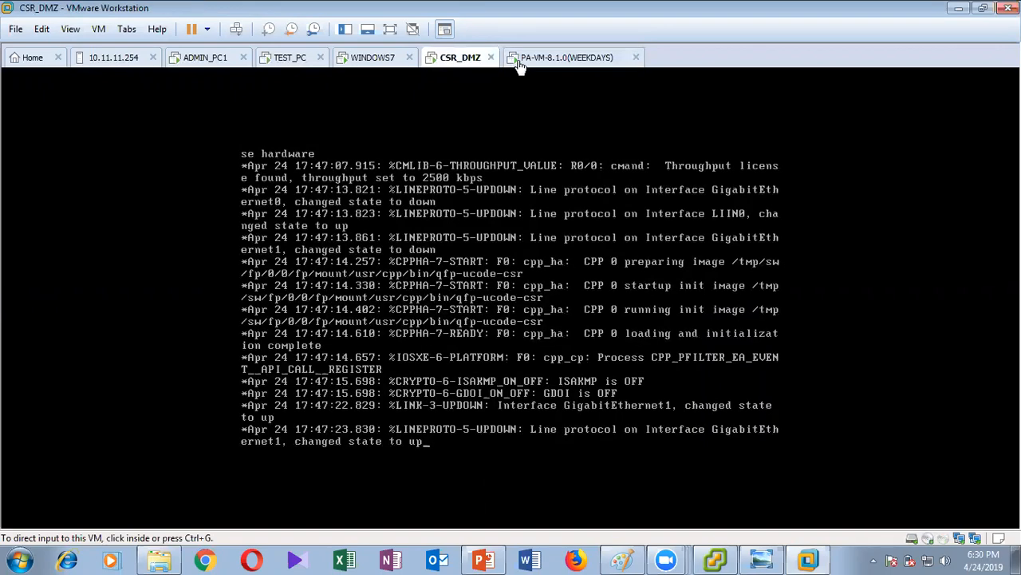
pyautogui.click(521, 64)
pyautogui.click(378, 200)
pyautogui.write('admin')
pyautogui.press('Return')
pyautogui.press('Return')
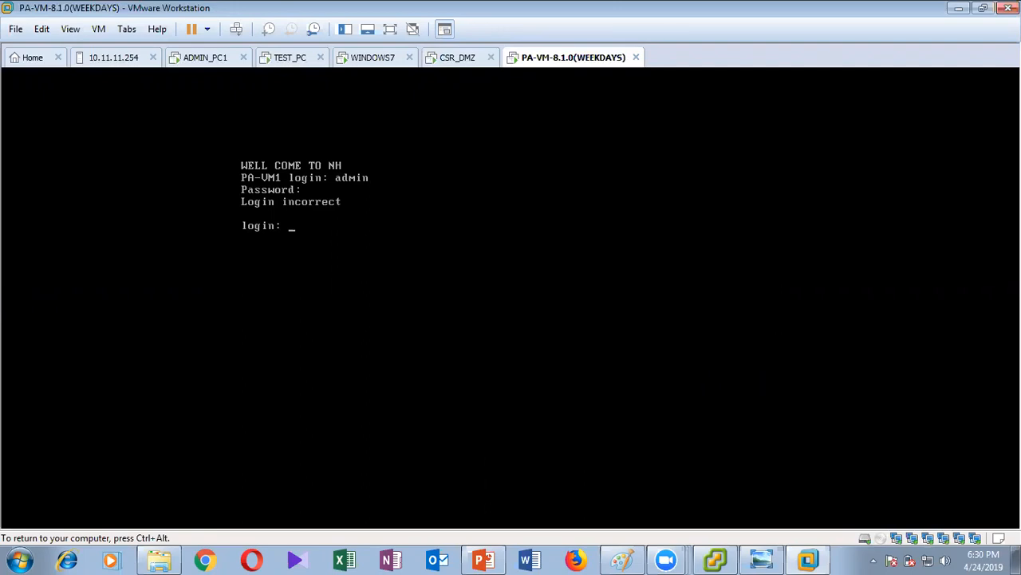
pyautogui.write('admin')
pyautogui.press('Return')
pyautogui.press('Return')
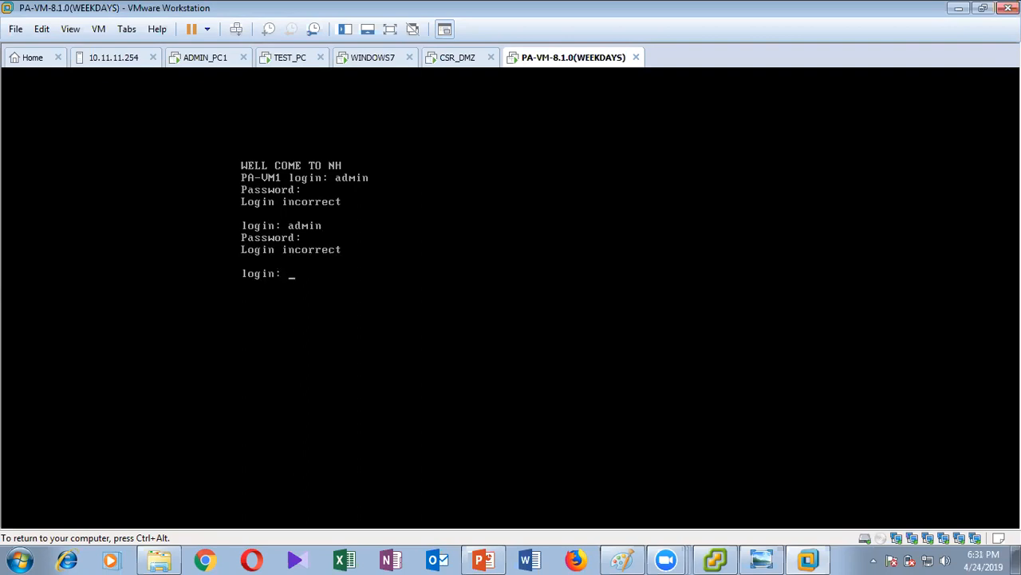
# Retry the admin login with a password, which is rejected, then return to WINDOWS7.
pyautogui.write('admin')
pyautogui.press('Return')
pyautogui.press('Return')
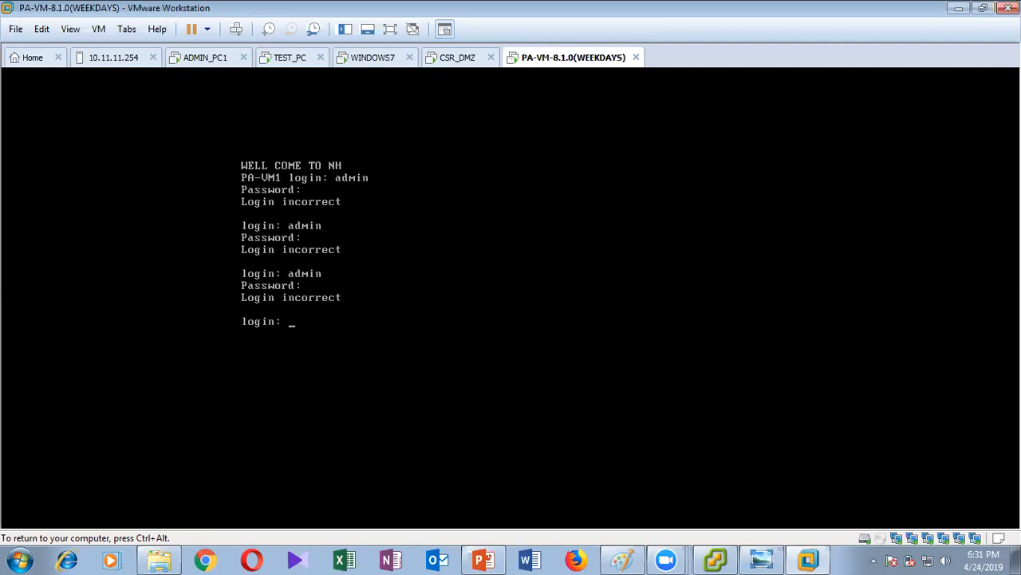
pyautogui.press('Return')
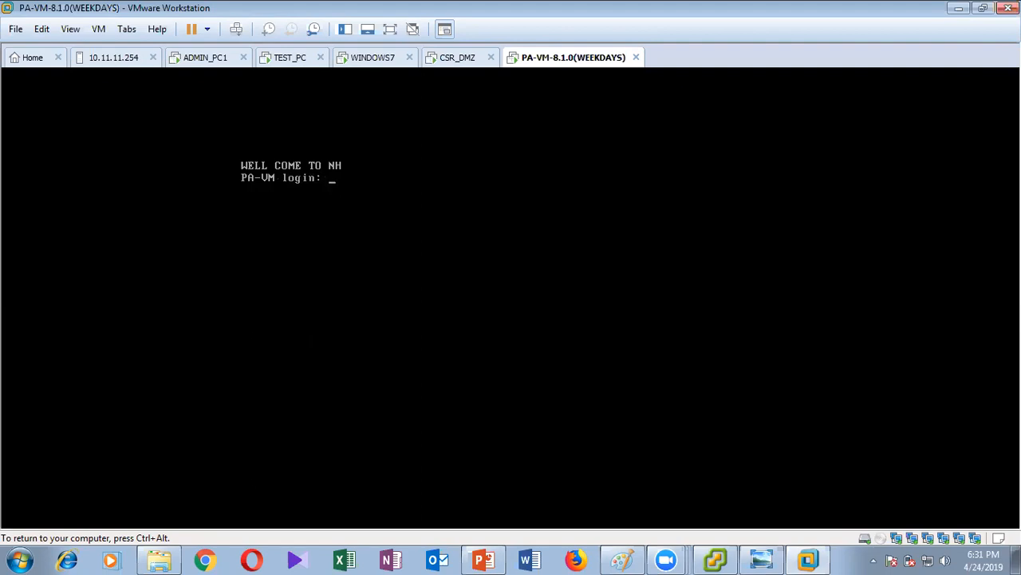
pyautogui.write('admin')
pyautogui.press('Return')
pyautogui.press('Return')
pyautogui.hotkey('ctrl', 'alt')
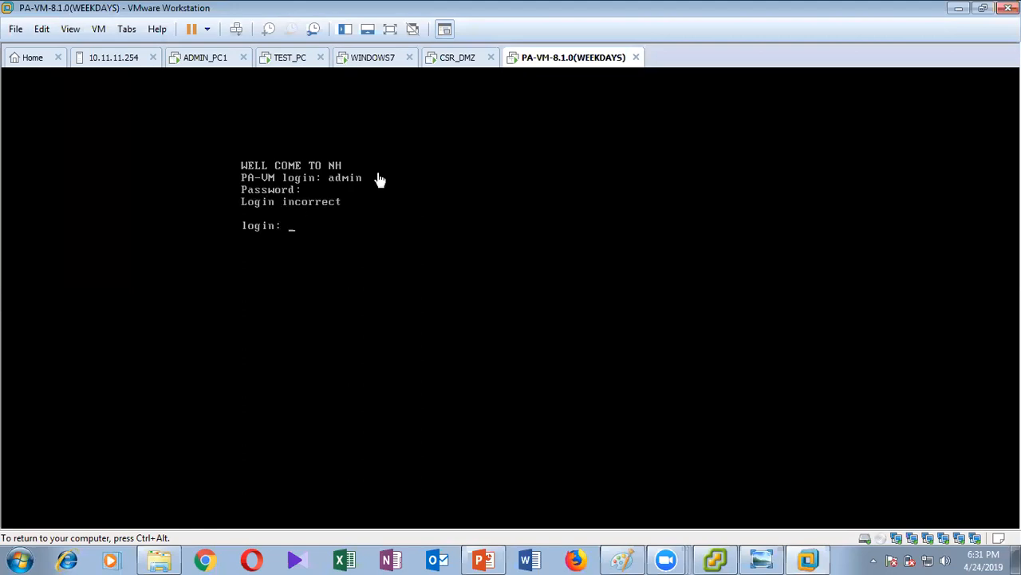
pyautogui.click(375, 62)
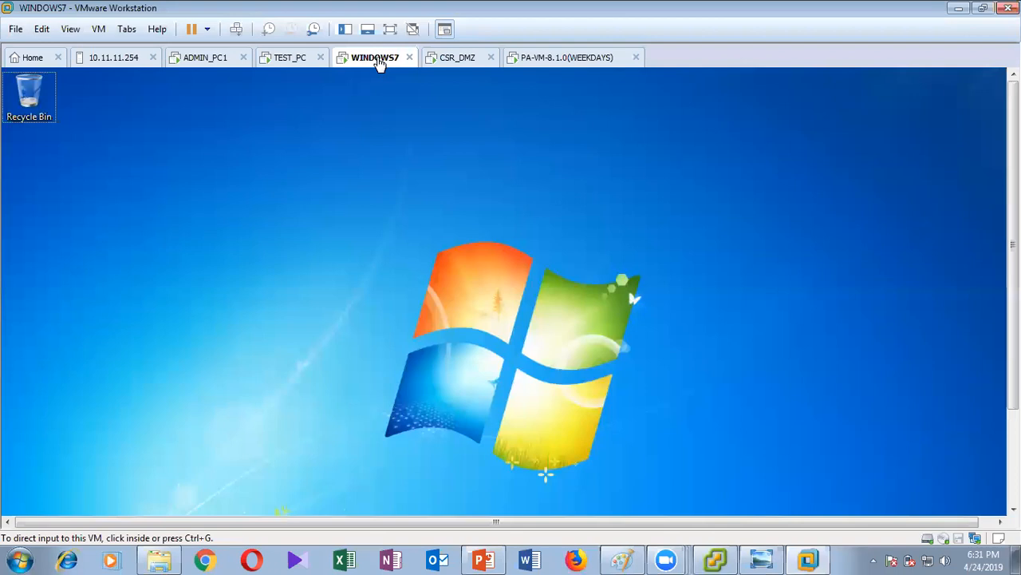
# Connect the WINDOWS7 network adapter to the OUTSIDE/WAN network in the VM settings.
pyautogui.rightClick(379, 64)
pyautogui.press('Escape')
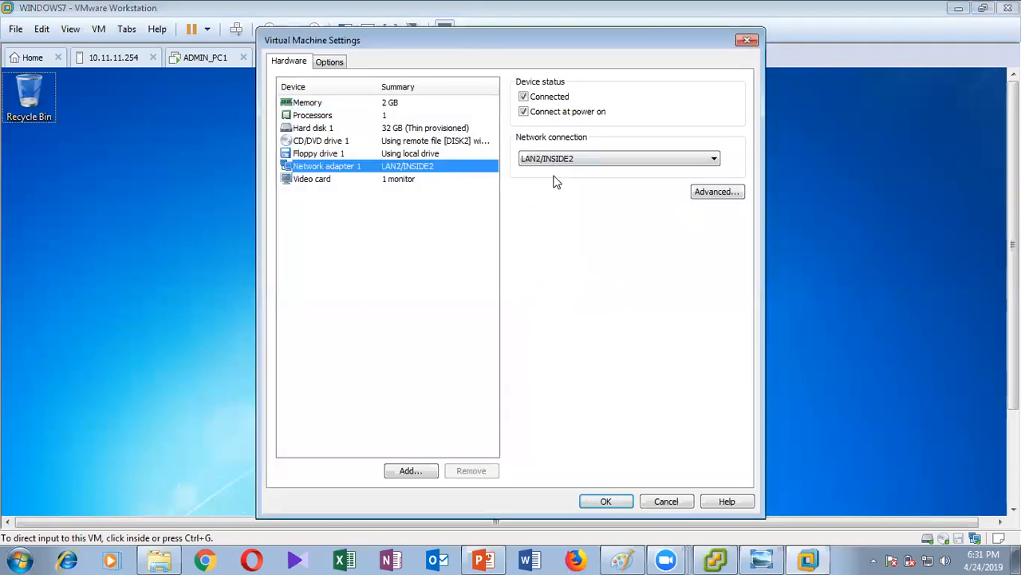
pyautogui.click(559, 159)
pyautogui.press('Down')
pyautogui.press('Down')
pyautogui.press('Down')
pyautogui.press('Down')
pyautogui.press('Down')
pyautogui.press('Down')
pyautogui.press('Up')
pyautogui.press('Up')
pyautogui.press('Up')
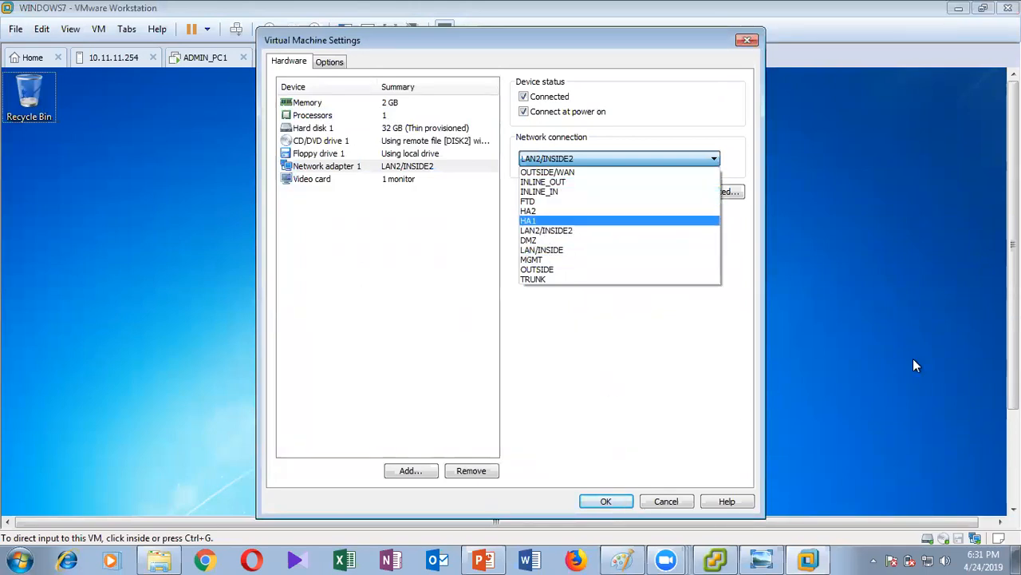
pyautogui.click(548, 172)
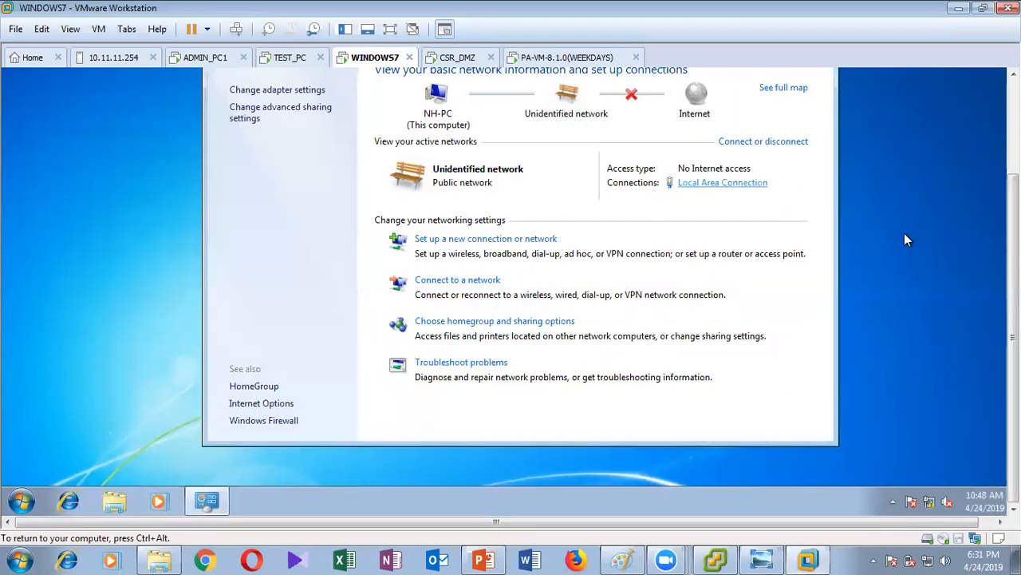
pyautogui.moveTo(1013, 239); pyautogui.dragTo(1013, 212)
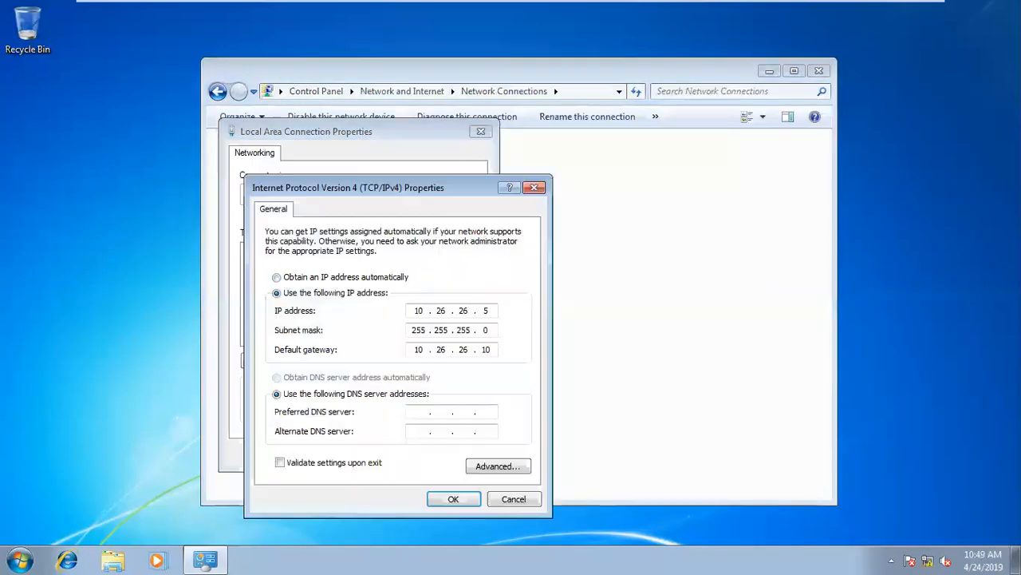
# Give Local Area Connection static IPv4 172.16.3.180, mask 255.255.255.0, gateway 172.16.3.48.
pyautogui.click(277, 276)
pyautogui.click(277, 293)
pyautogui.write('172.16.')
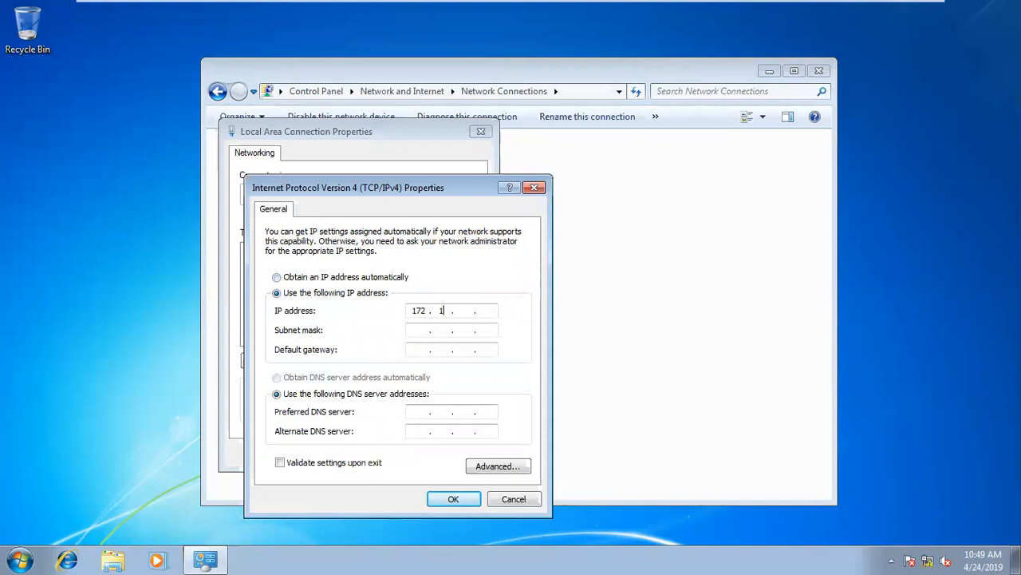
pyautogui.write('3.180')
pyautogui.press('Tab')
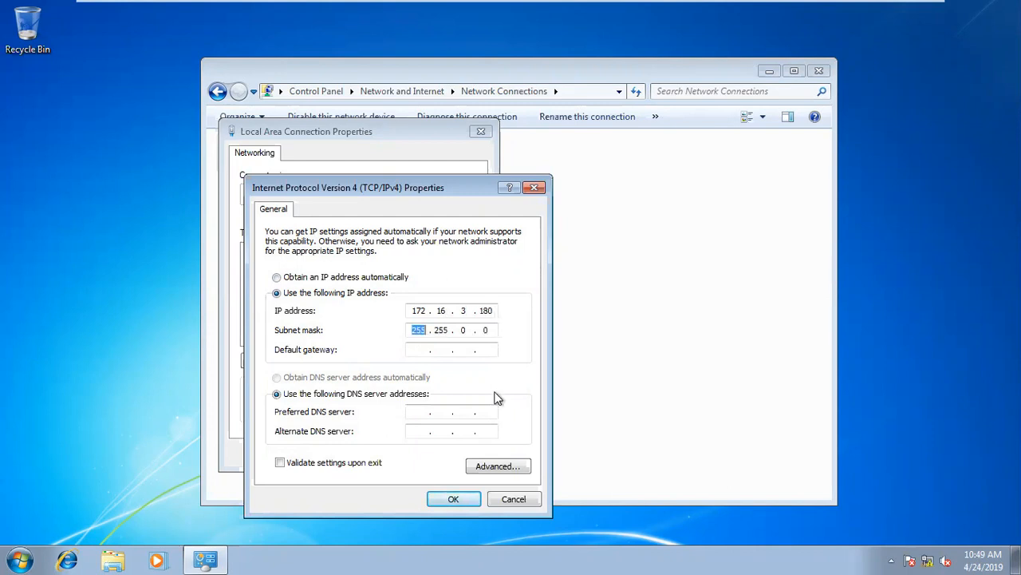
pyautogui.click(470, 330)
pyautogui.press('BackSpace')
pyautogui.write('255.')
pyautogui.press('Tab')
pyautogui.write('172 . 16 . 3 . 48')
pyautogui.click(457, 506)
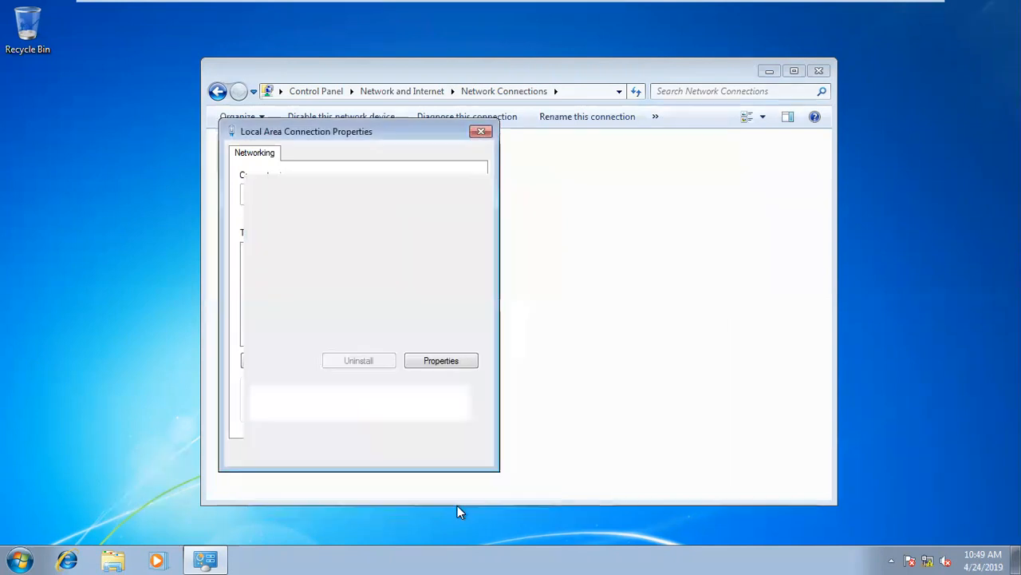
pyautogui.click(418, 453)
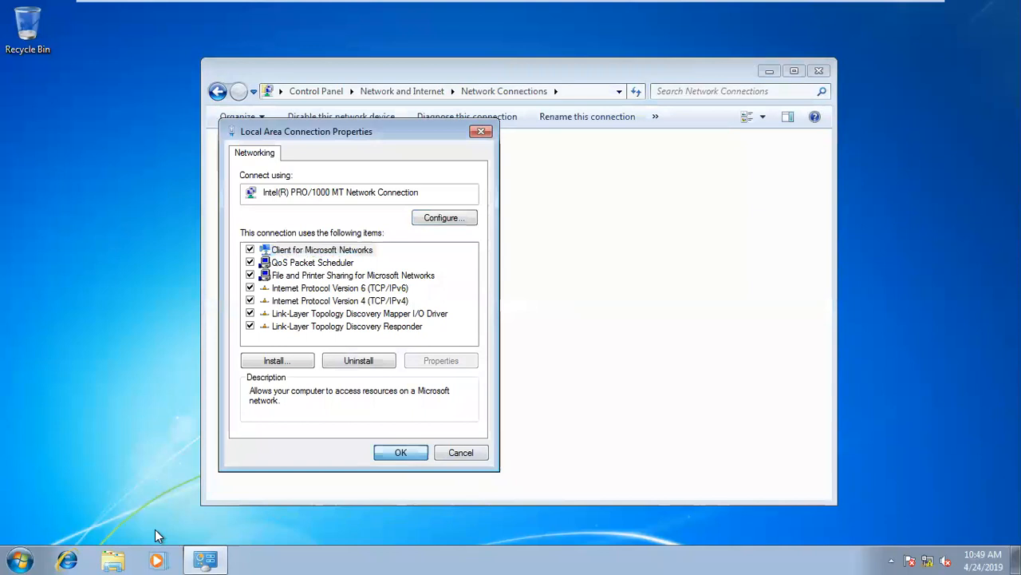
# Launch cmd from the Start menu and type ping 172.16.3.48.
pyautogui.press('super')
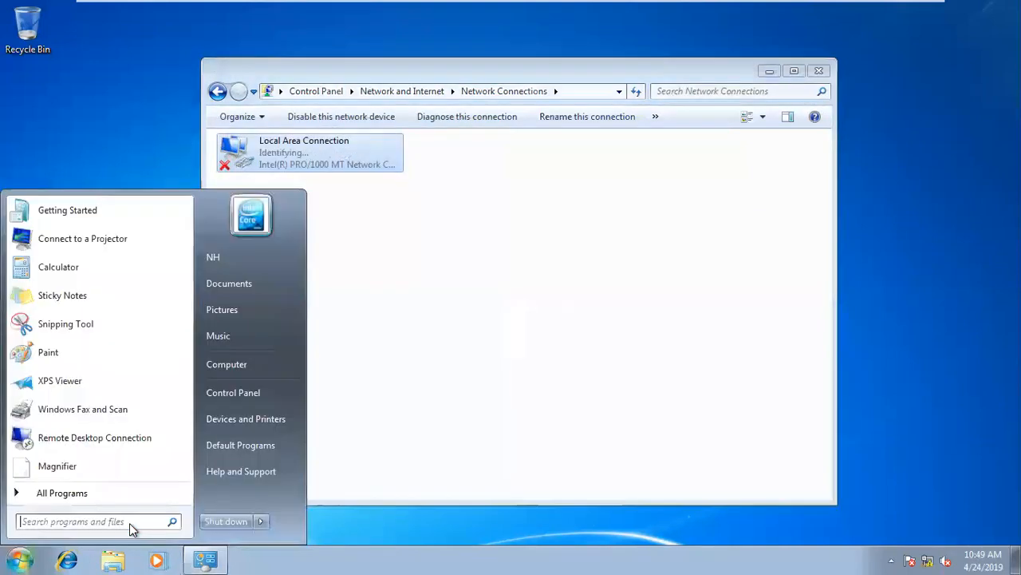
pyautogui.write('cmd')
pyautogui.press('Return')
pyautogui.write('ping ')
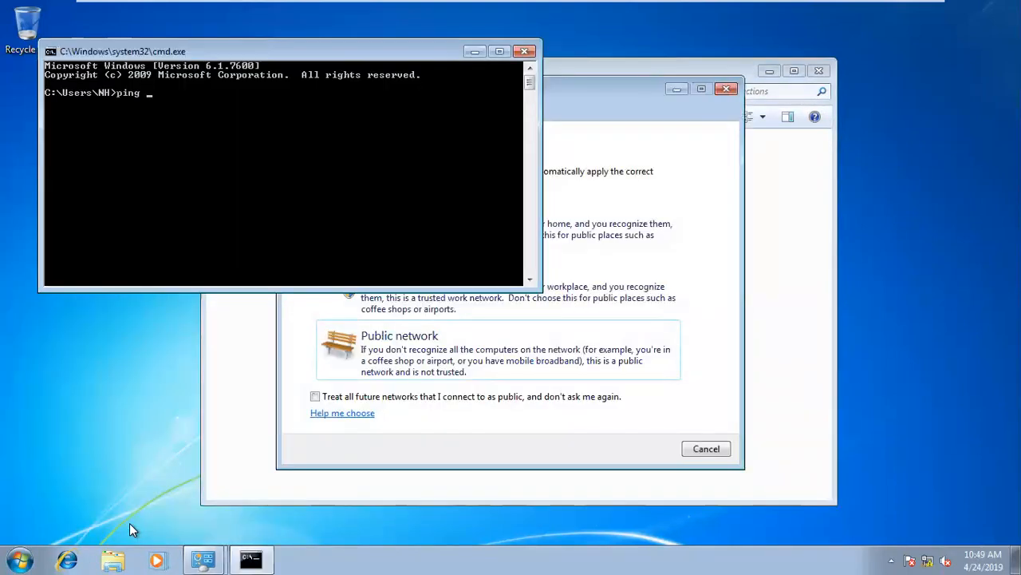
pyautogui.write('172.16.3.48')
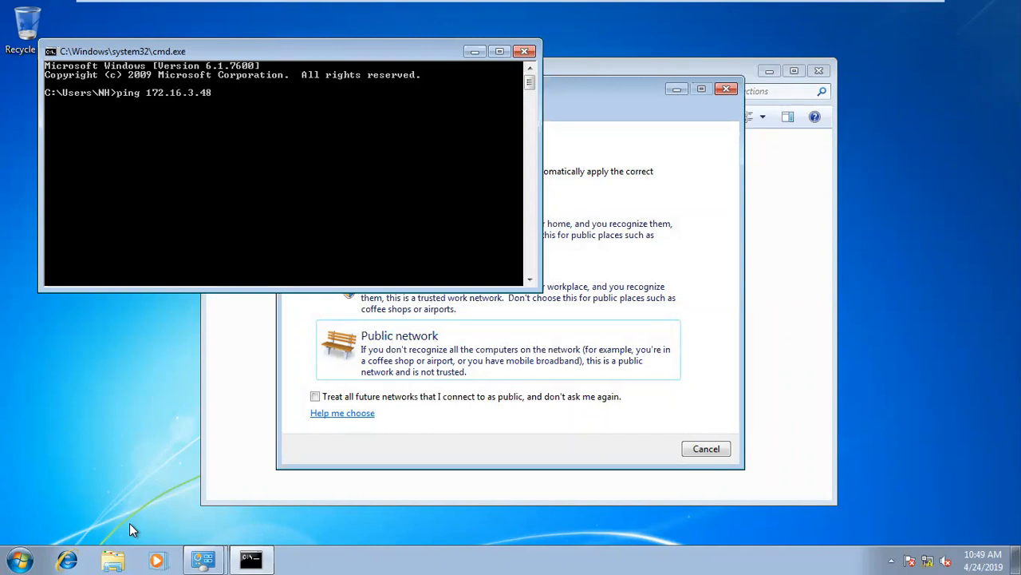
# Run the ping, cancel the network location prompt, and refresh then close Network Connections.
pyautogui.press('Return')
pyautogui.click(709, 455)
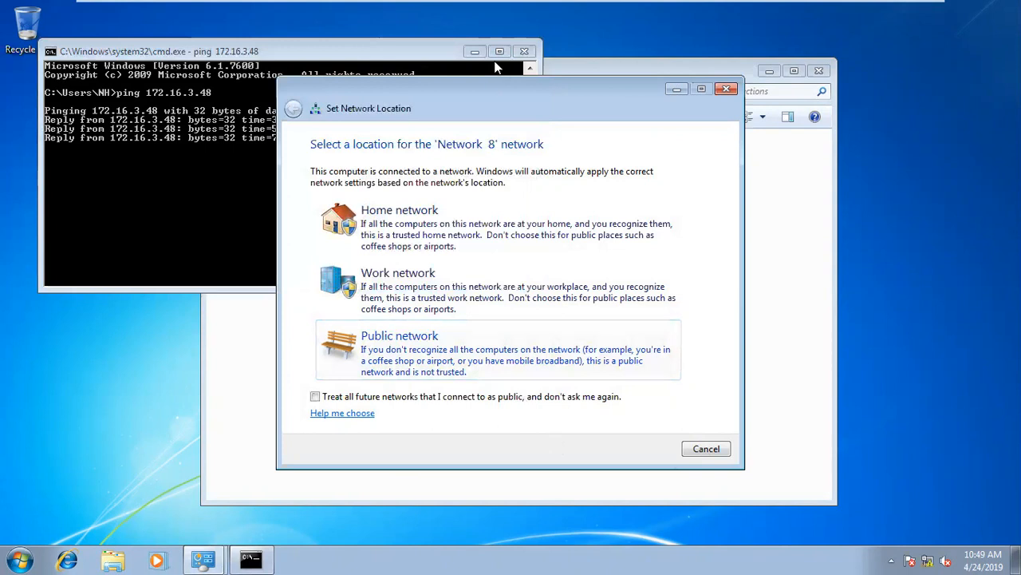
pyautogui.click(475, 51)
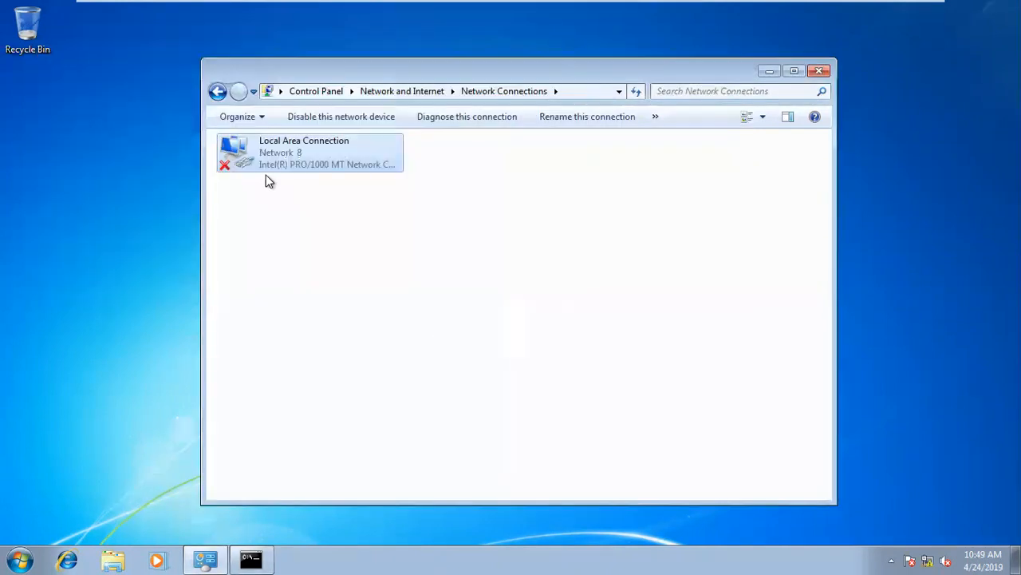
pyautogui.rightClick(333, 226)
pyautogui.click(380, 284)
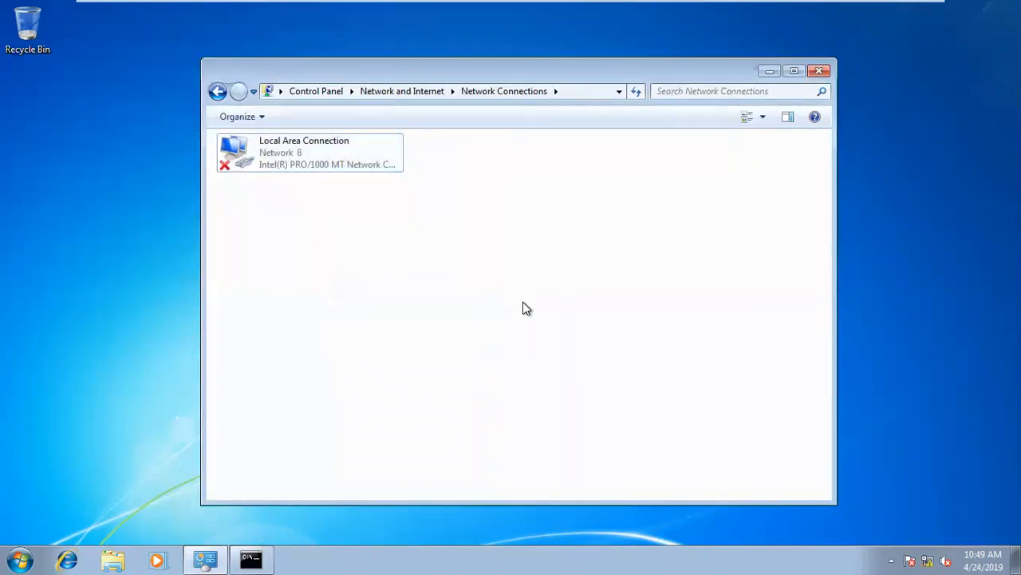
pyautogui.click(826, 72)
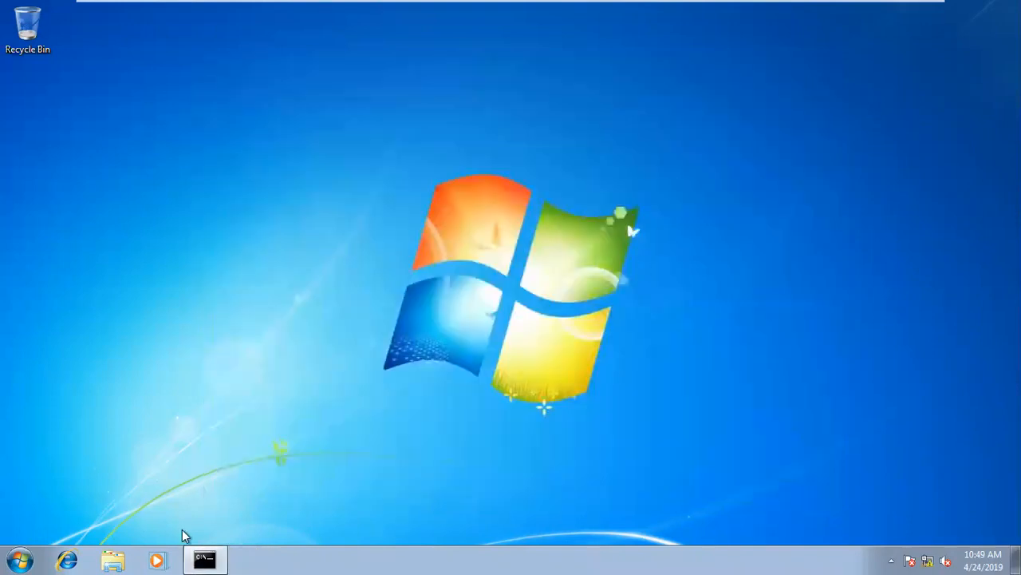
# Rerun ping 172.16.3.48 until replies arrive, stop it, and exit full-screen view.
pyautogui.click(182, 529)
pyautogui.press('Up')
pyautogui.press('Return')
pyautogui.hotkey('ctrl', 'c')
pyautogui.hotkey('ctrl', 'alt', 'Return')
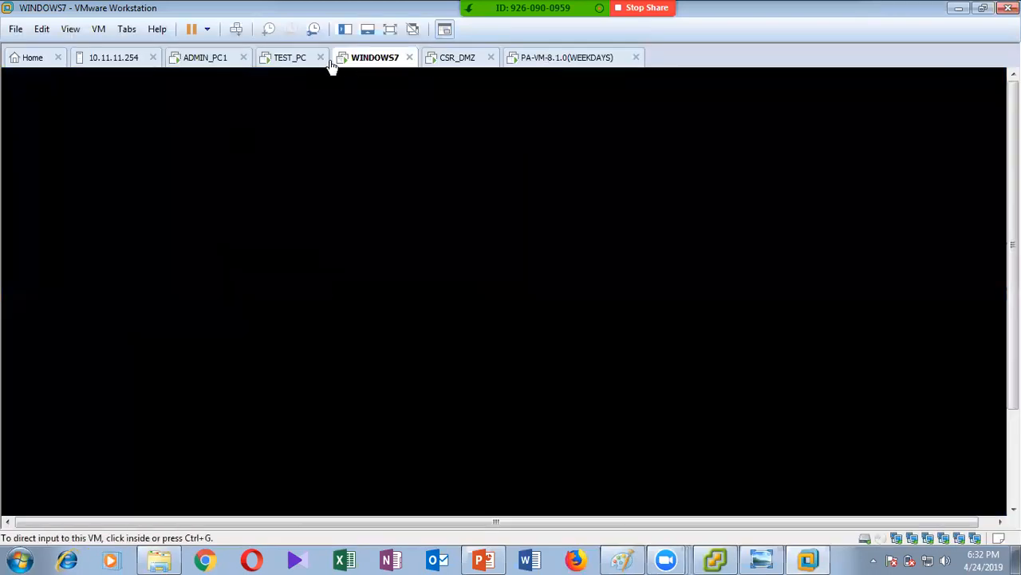
# On ADMIN_PC1, enter the firewall management address 103.0.0.254 in Firefox's address bar.
pyautogui.click(589, 60)
pyautogui.click(214, 60)
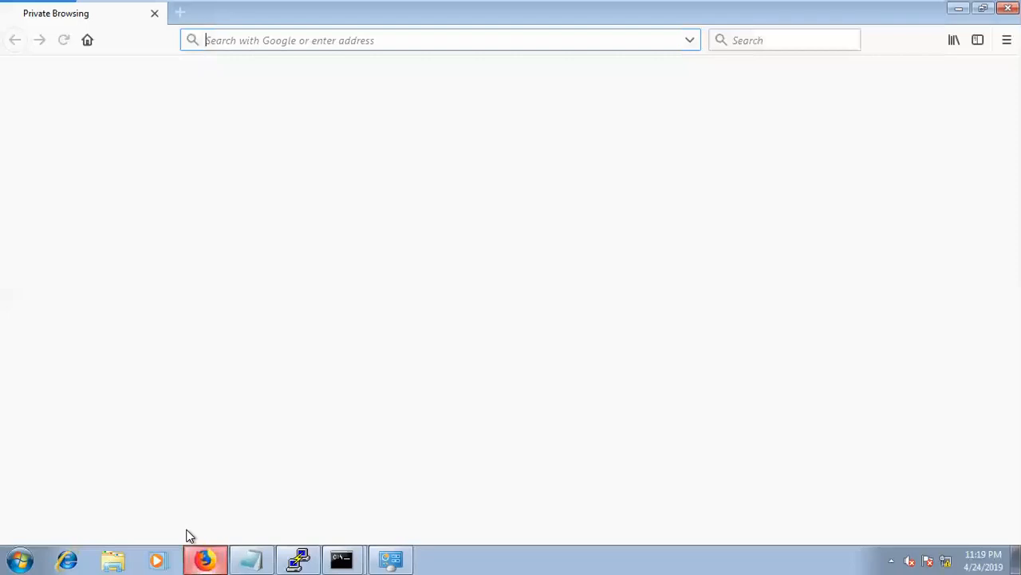
pyautogui.write('https')
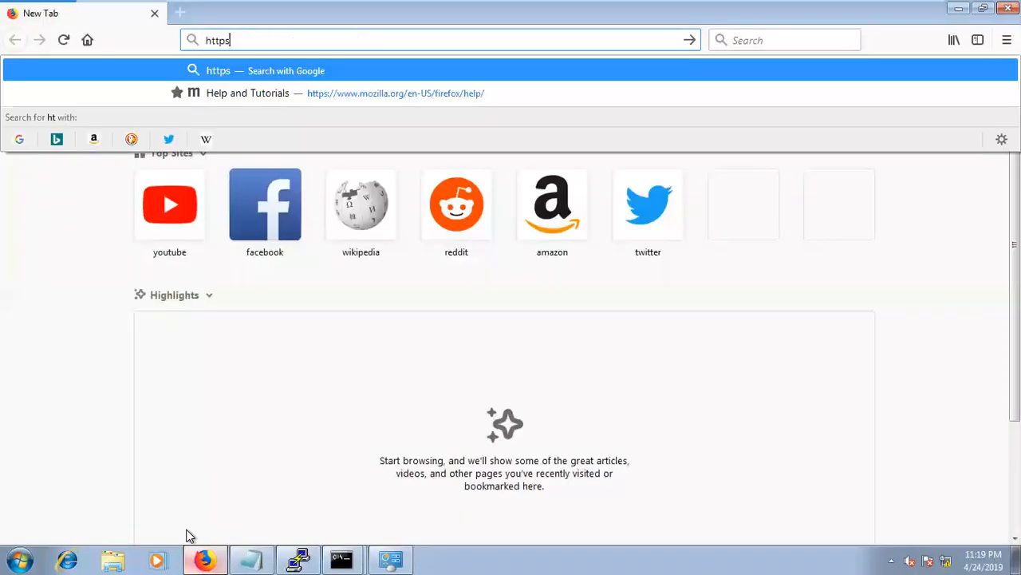
pyautogui.write(':/')
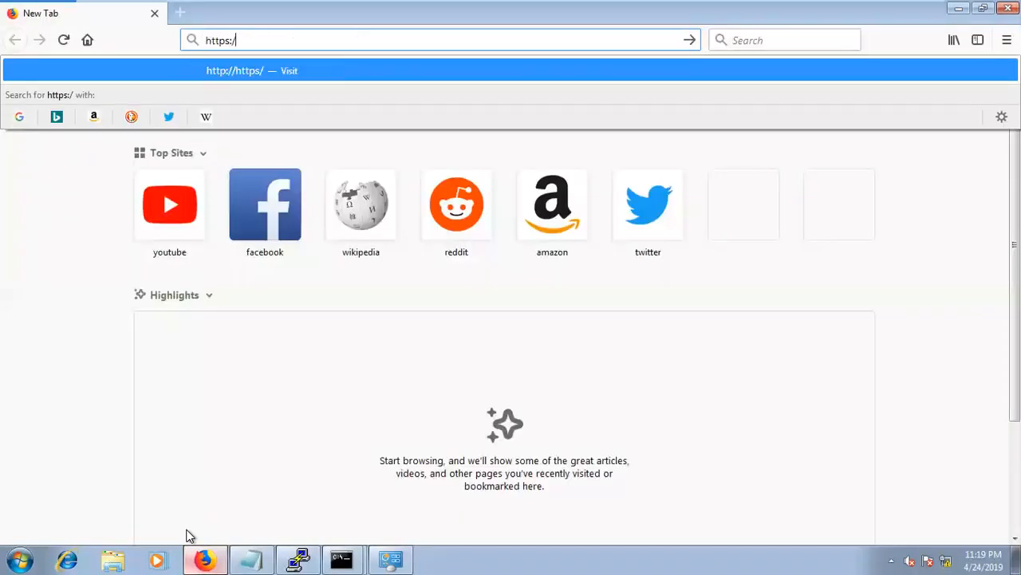
pyautogui.write('/103.0.0254')
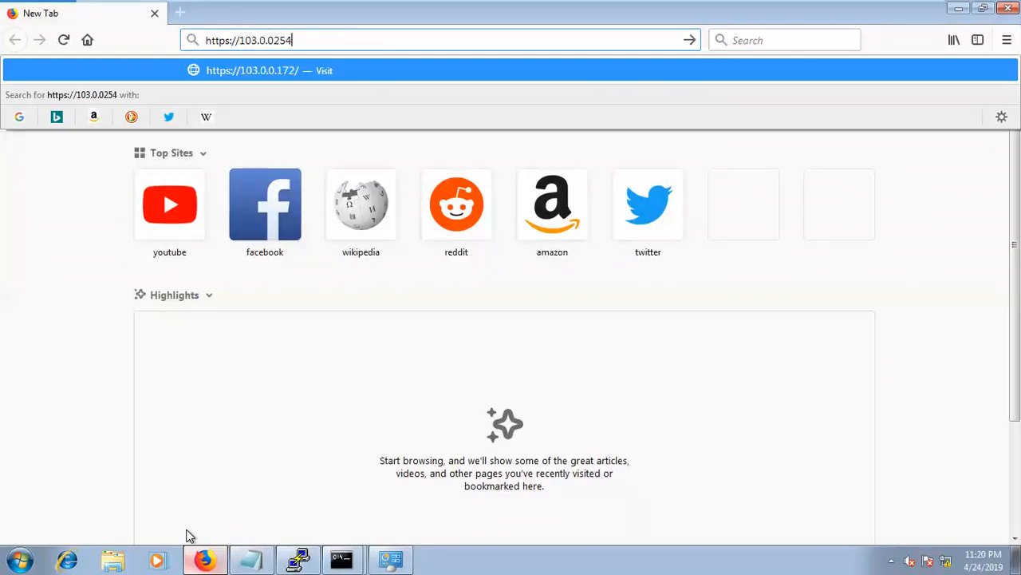
pyautogui.press('Return')
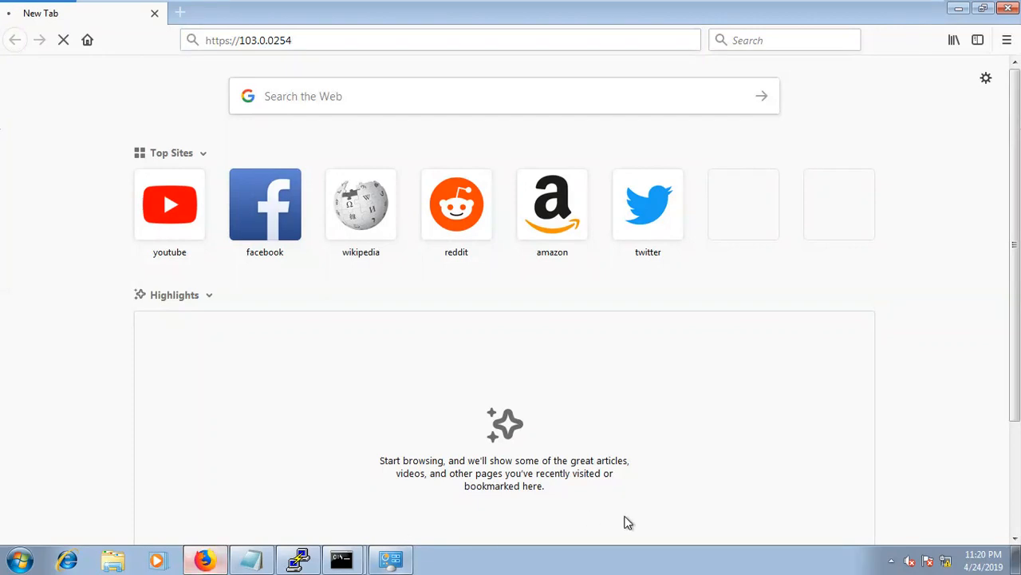
# Expand the invalid-certificate details on the connection-not-secure warning page.
pyautogui.click(278, 38)
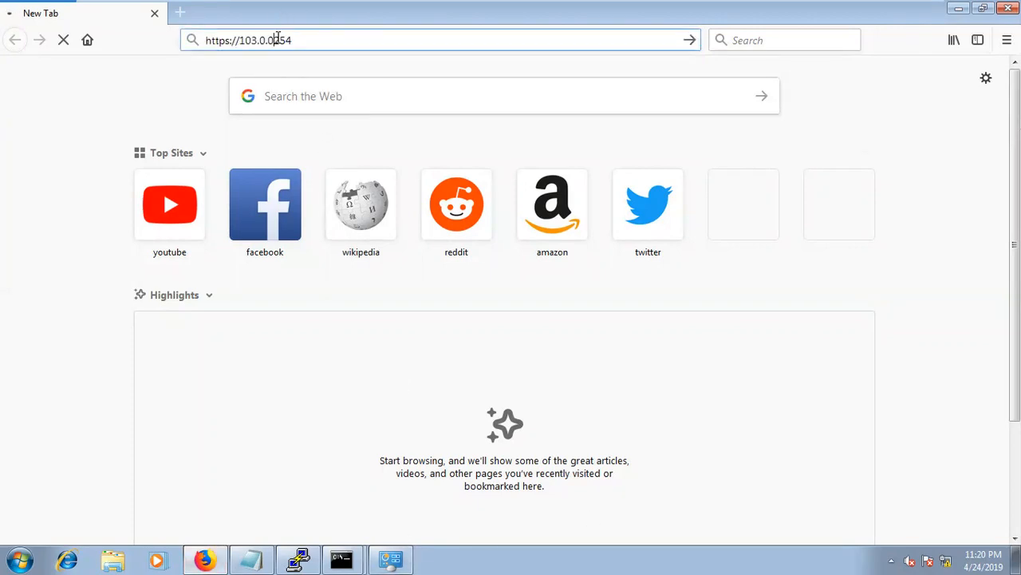
pyautogui.click(751, 374)
pyautogui.scroll(-1, 745, 518)
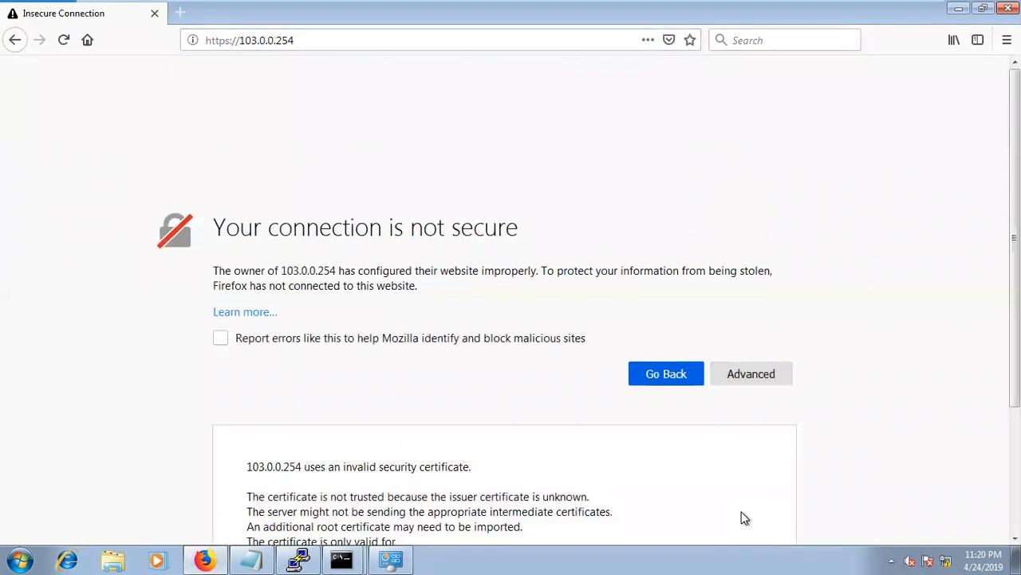
pyautogui.scroll(-3, 743, 518)
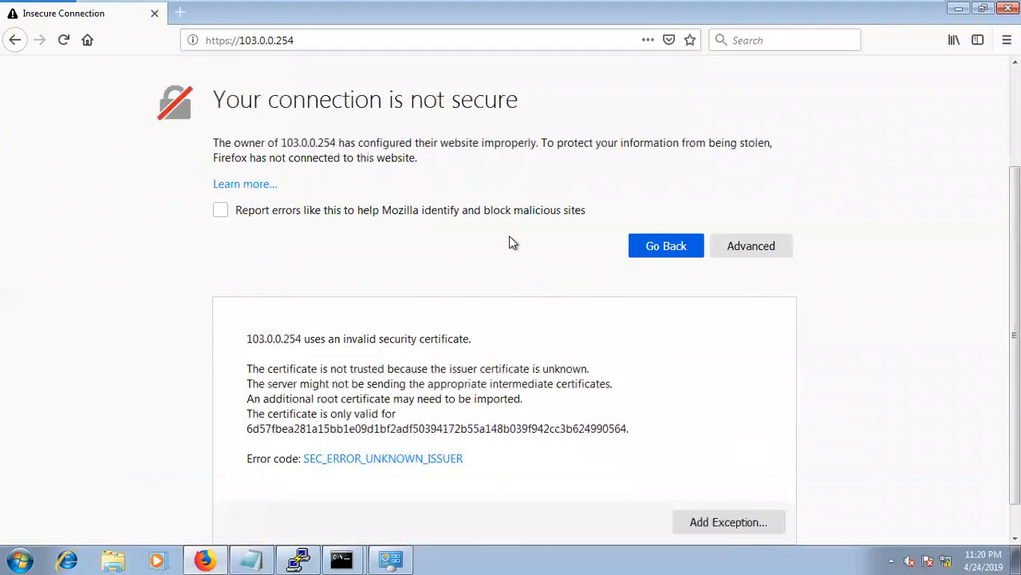
pyautogui.scroll(-1, 511, 238)
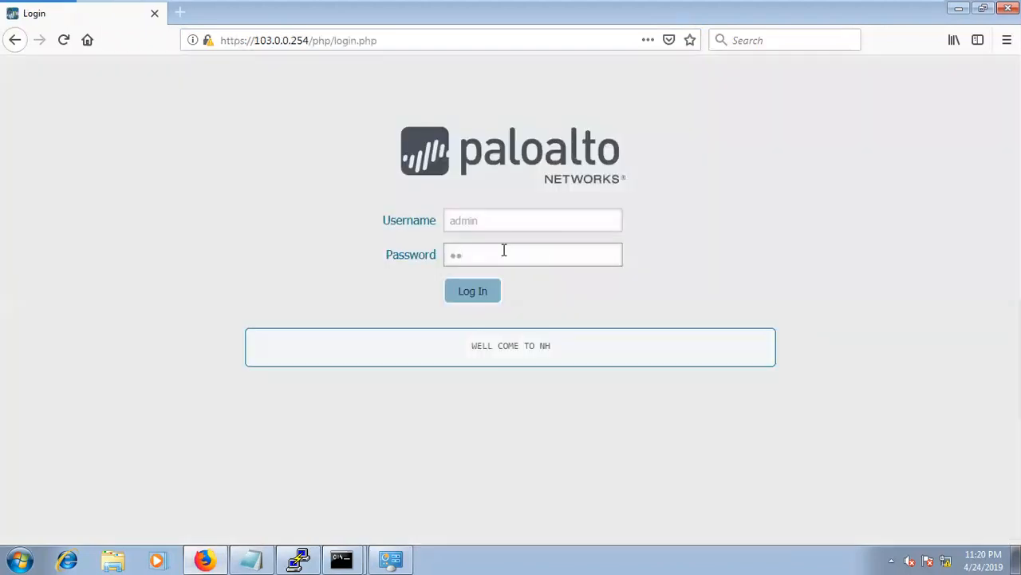
# Log in to PAN-OS and view the NAT rulebase showing only the LAN_WAN_IP_PORT rule.
pyautogui.write('••••')
pyautogui.click(475, 300)
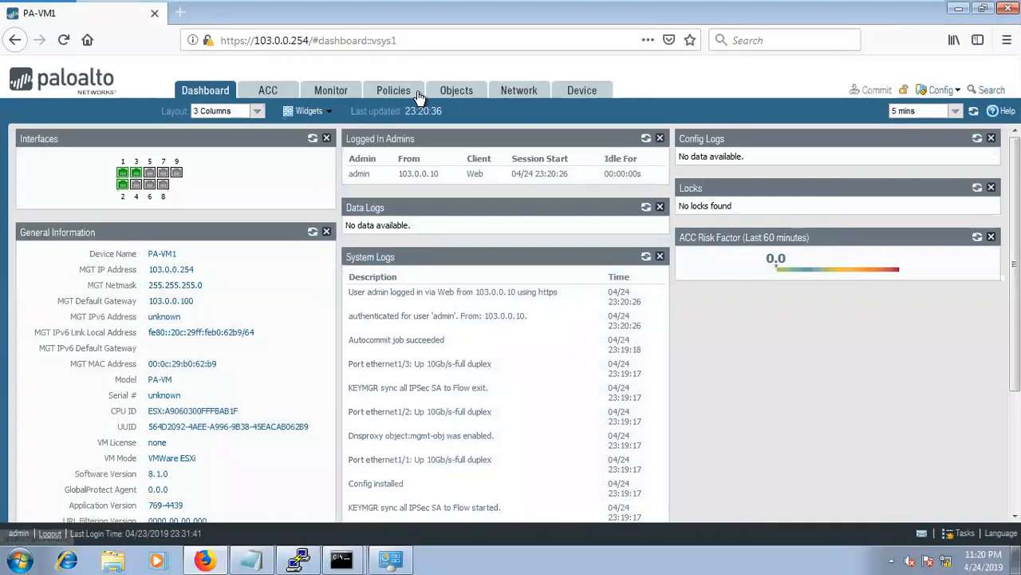
pyautogui.click(394, 90)
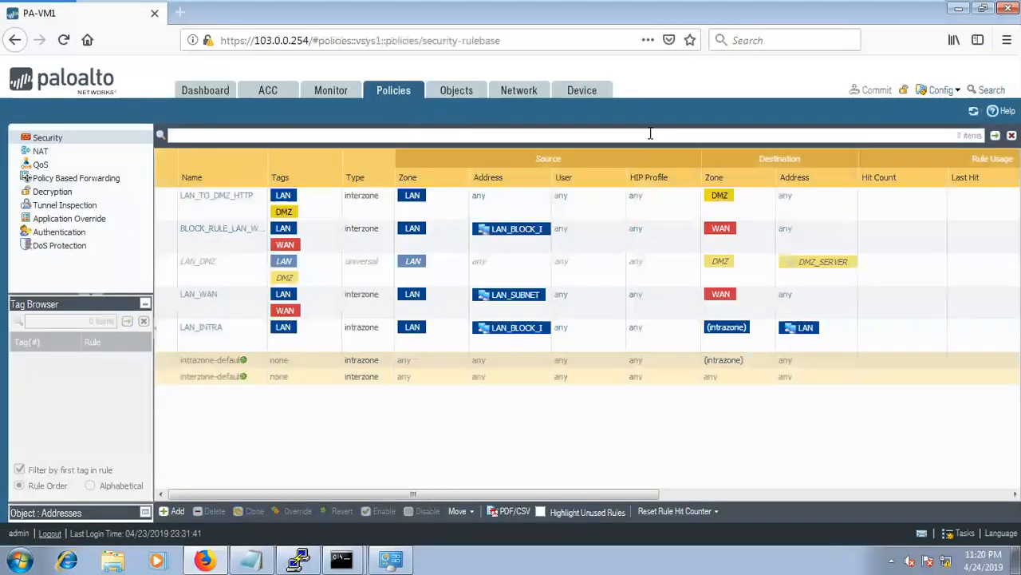
pyautogui.click(455, 94)
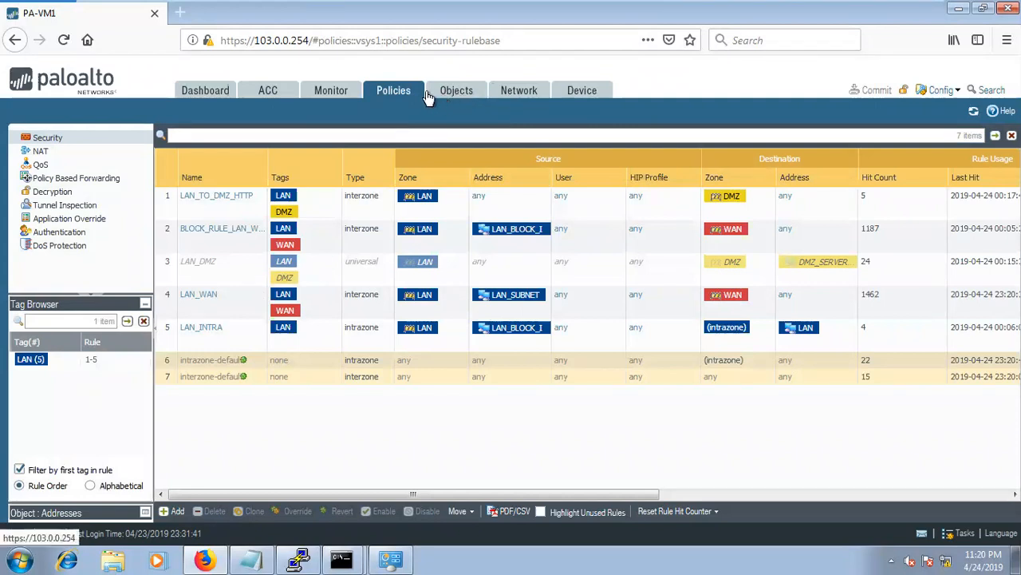
pyautogui.click(403, 91)
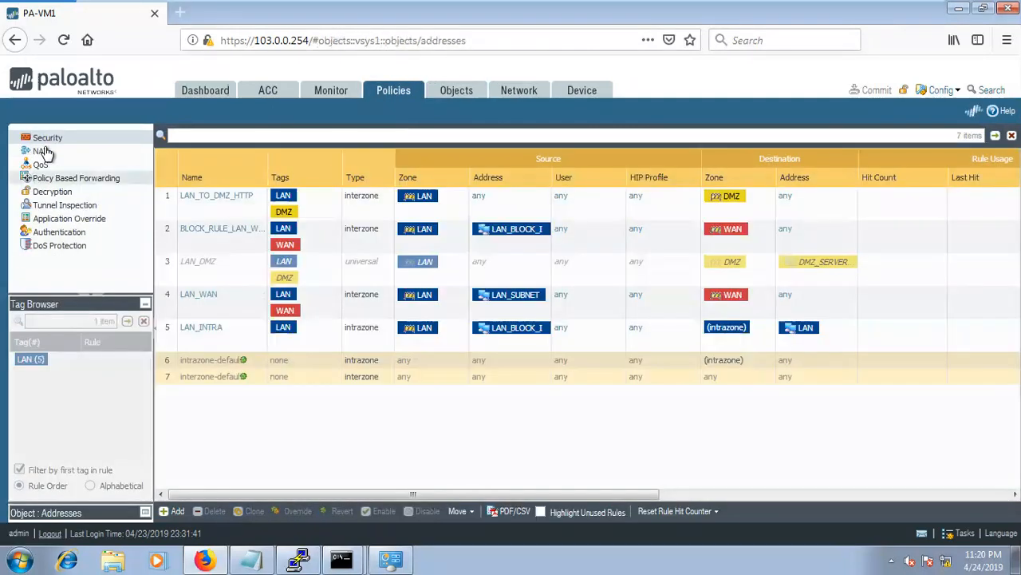
pyautogui.click(38, 150)
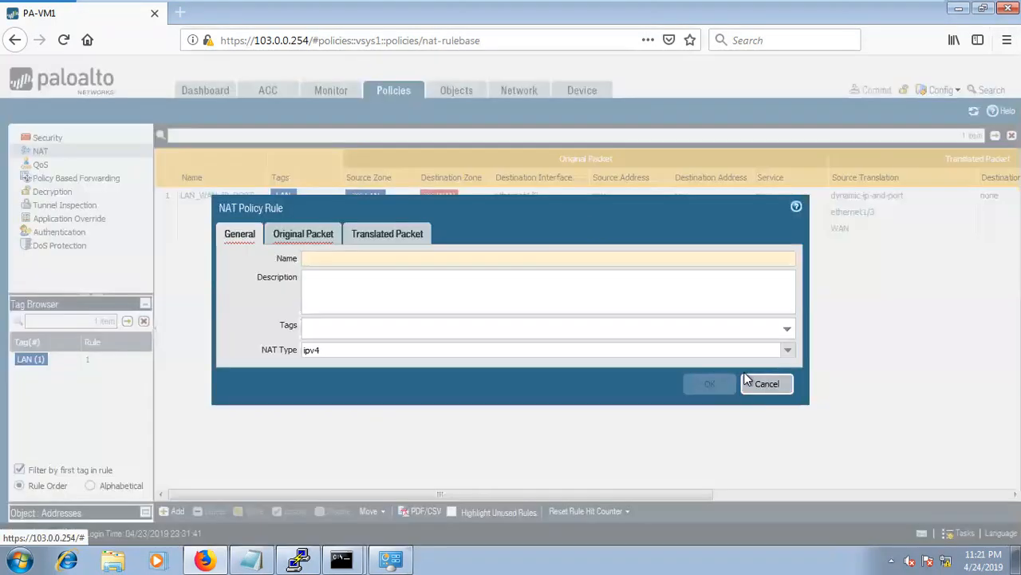
# Start a new NAT rule named WAN_TO_WAN.
pyautogui.click(746, 381)
pyautogui.click(312, 225)
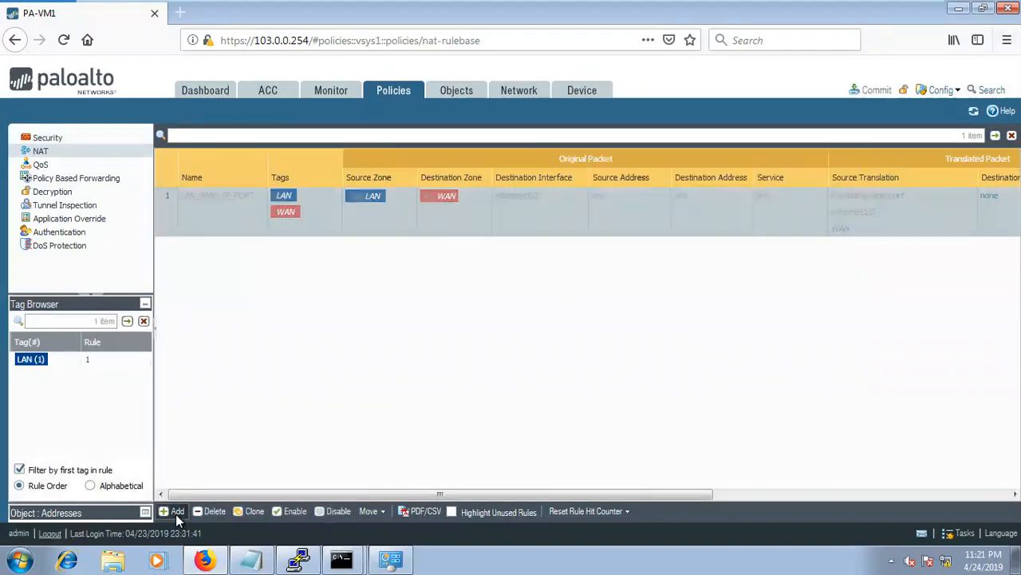
pyautogui.click(177, 511)
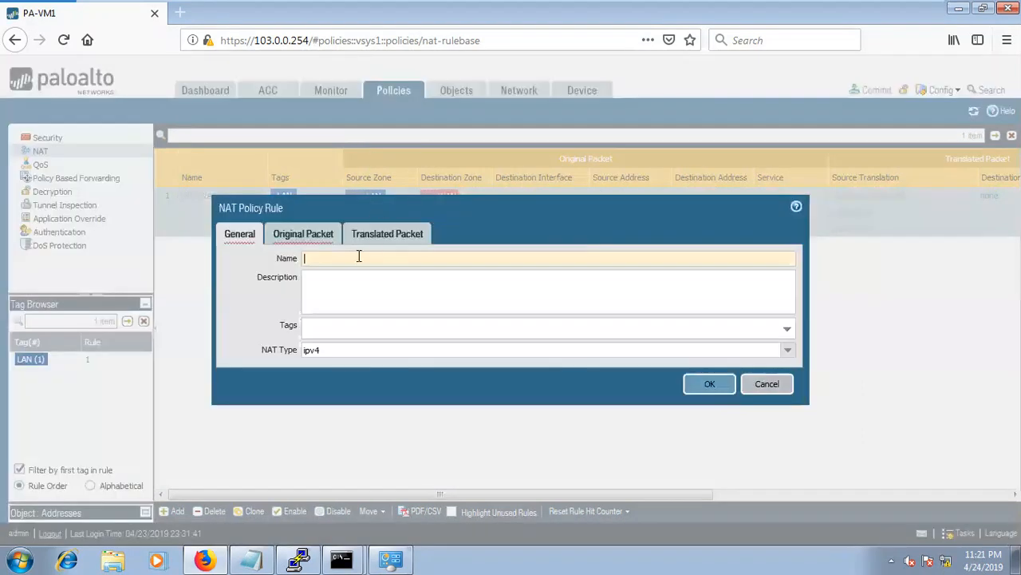
pyautogui.click(348, 259)
pyautogui.write('WAN')
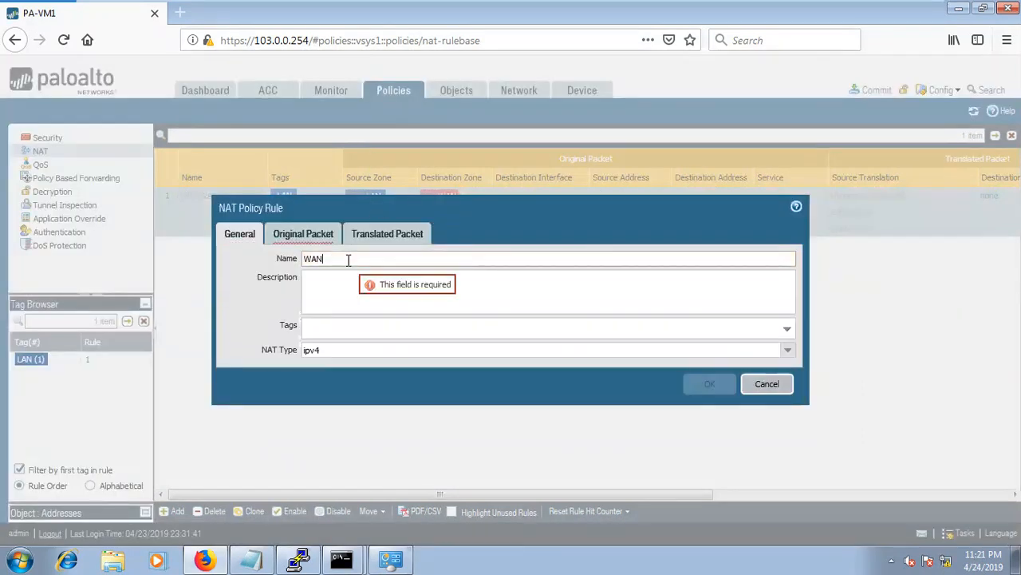
pyautogui.write('_TO')
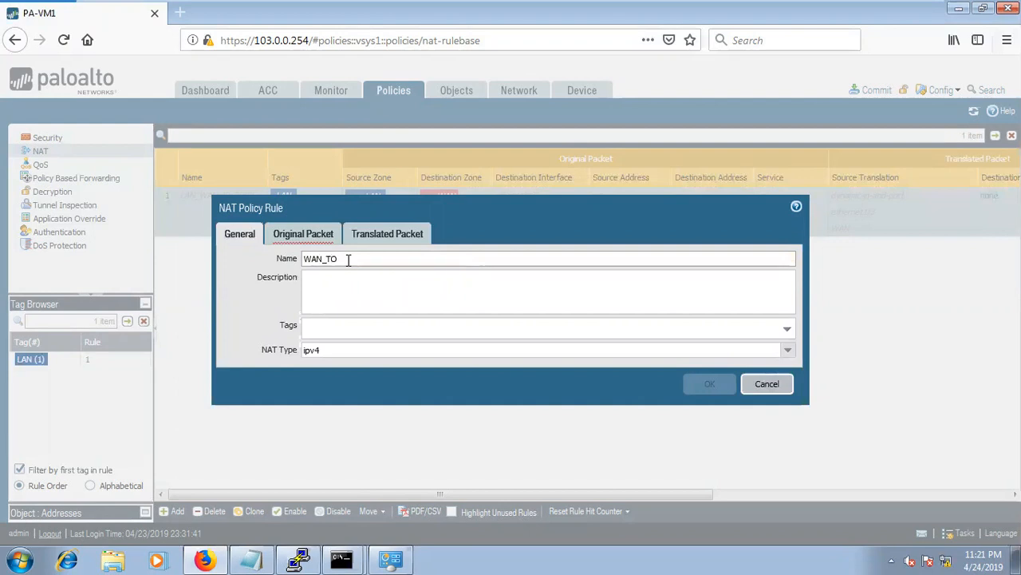
pyautogui.write('_WAN')
# Tag the rule WAN and bring up its Original Packet settings.
pyautogui.click(784, 329)
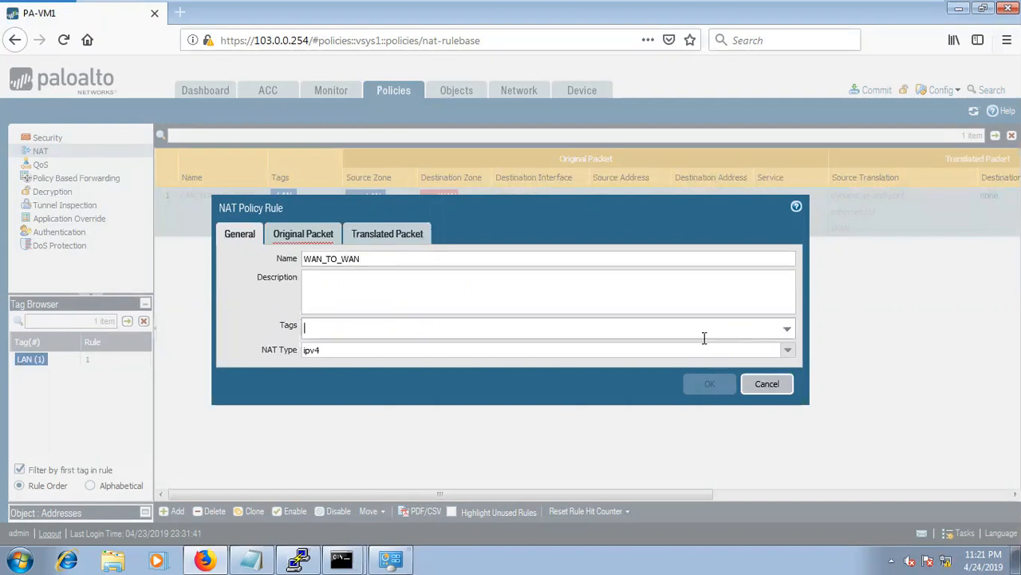
pyautogui.click(786, 329)
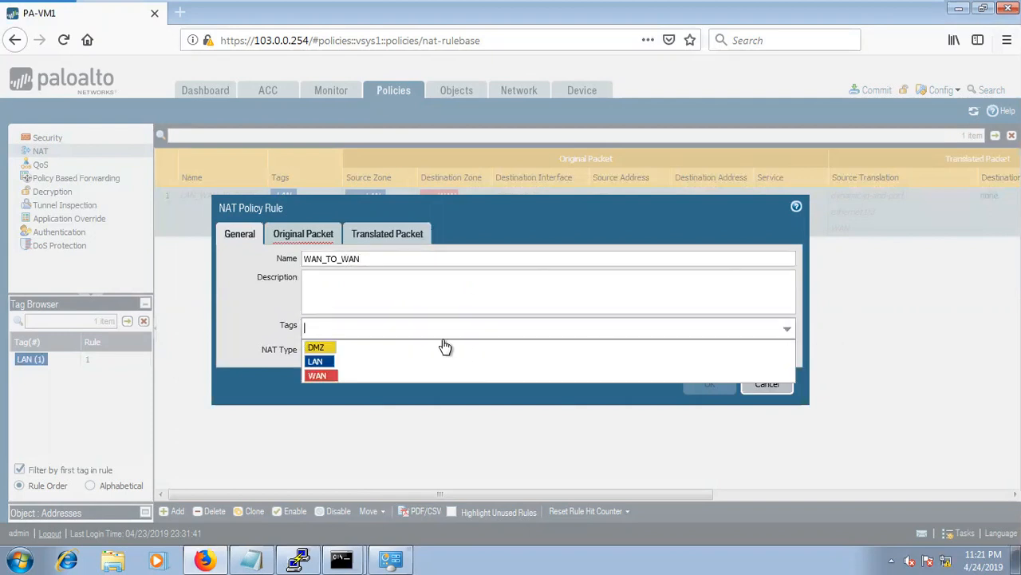
pyautogui.click(369, 376)
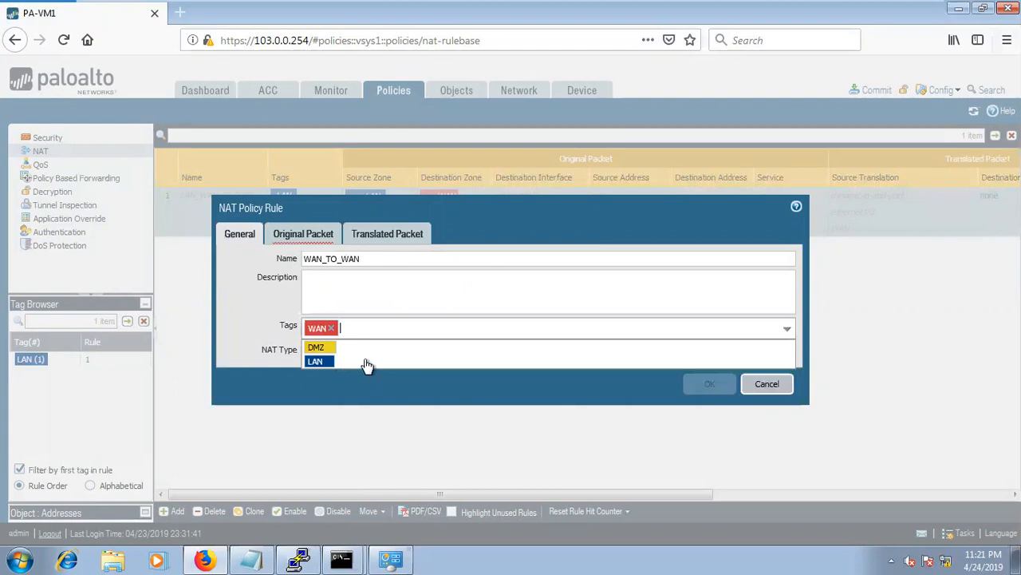
pyautogui.click(458, 388)
pyautogui.click(304, 235)
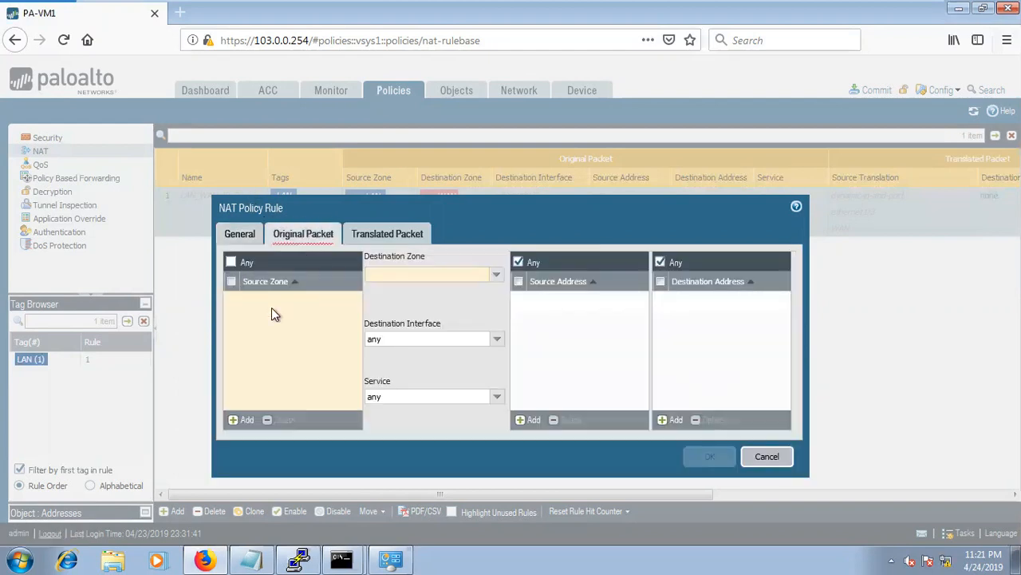
# Set both the source zone and destination zone to WAN.
pyautogui.click(244, 420)
pyautogui.click(269, 343)
pyautogui.click(496, 276)
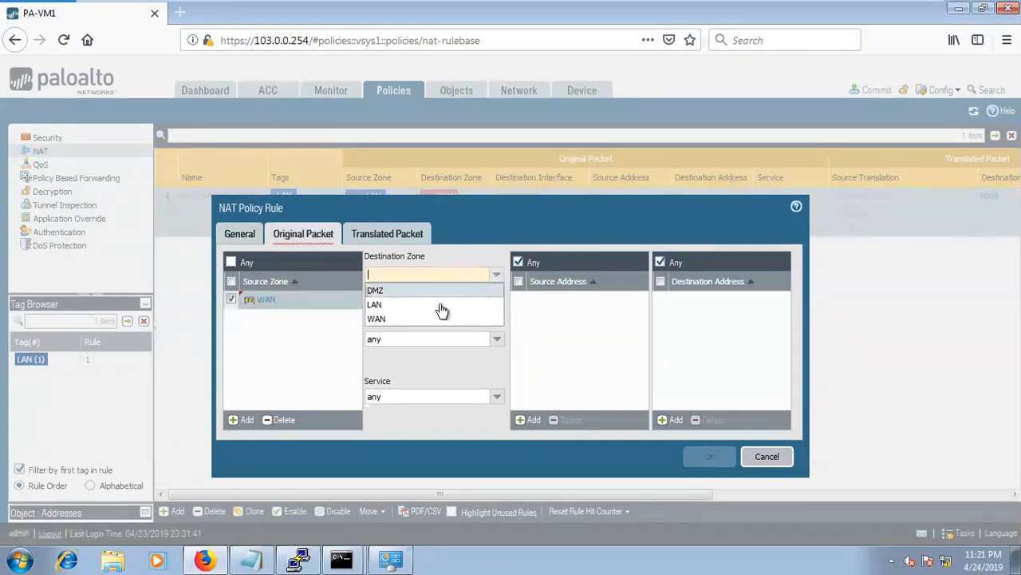
pyautogui.click(415, 319)
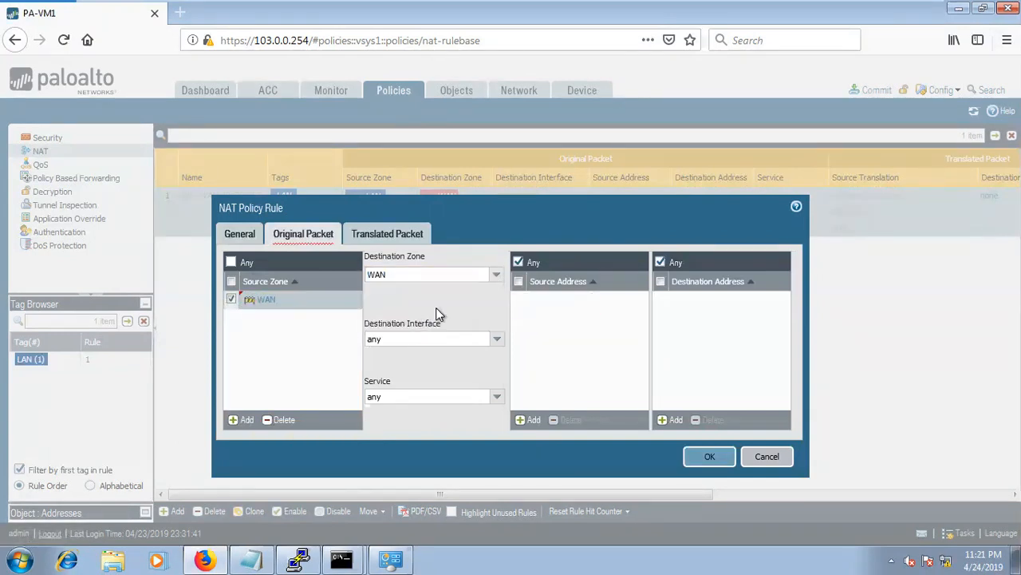
# Set destination interface ethernet1/3 and service any, then begin a new destination address object.
pyautogui.click(497, 339)
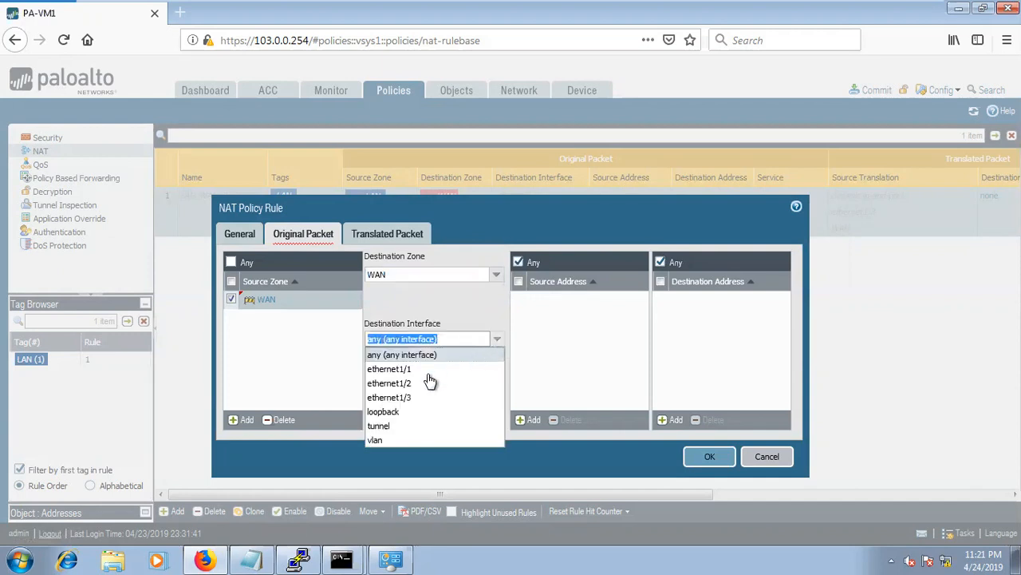
pyautogui.click(406, 397)
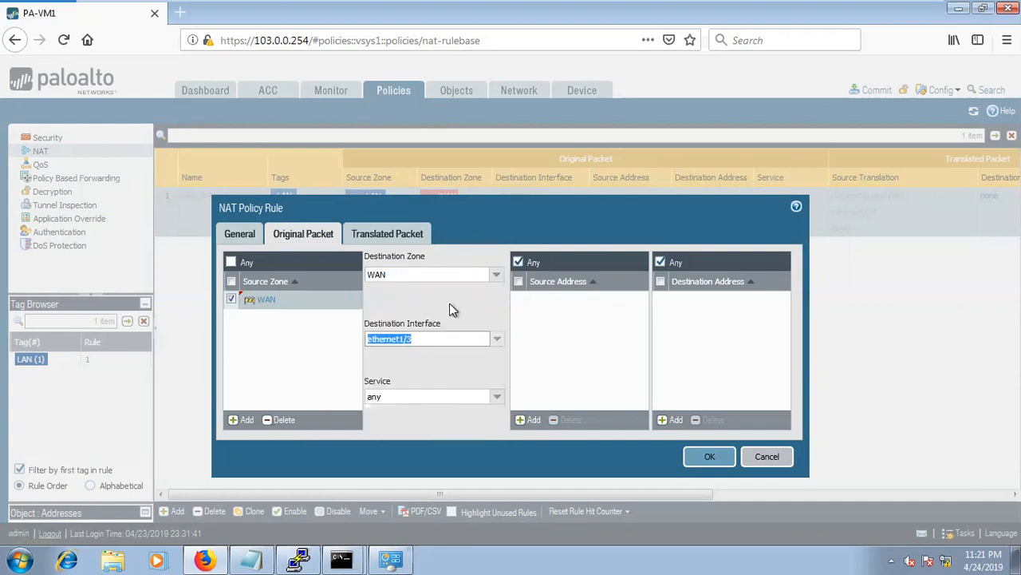
pyautogui.click(497, 396)
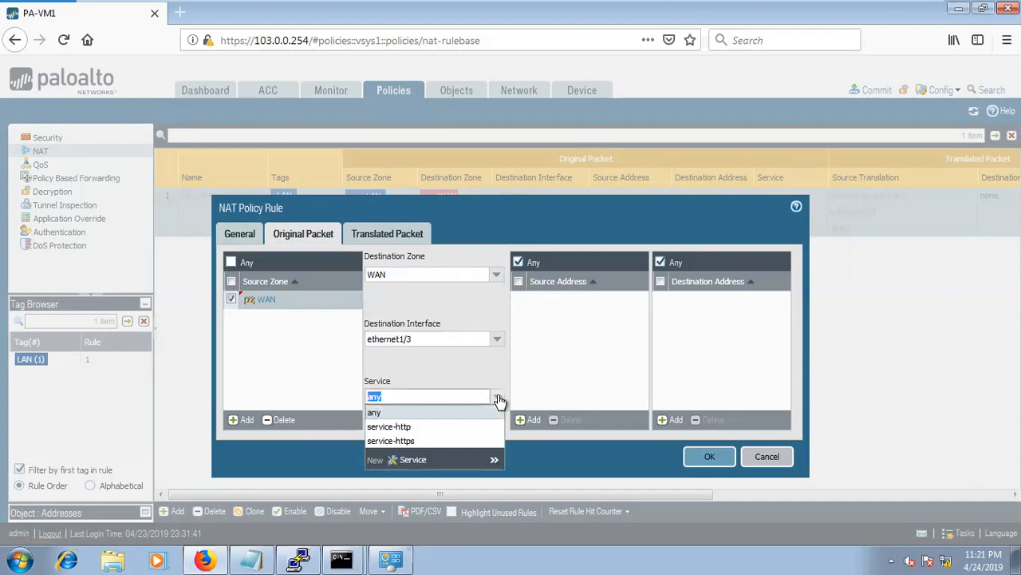
pyautogui.click(475, 366)
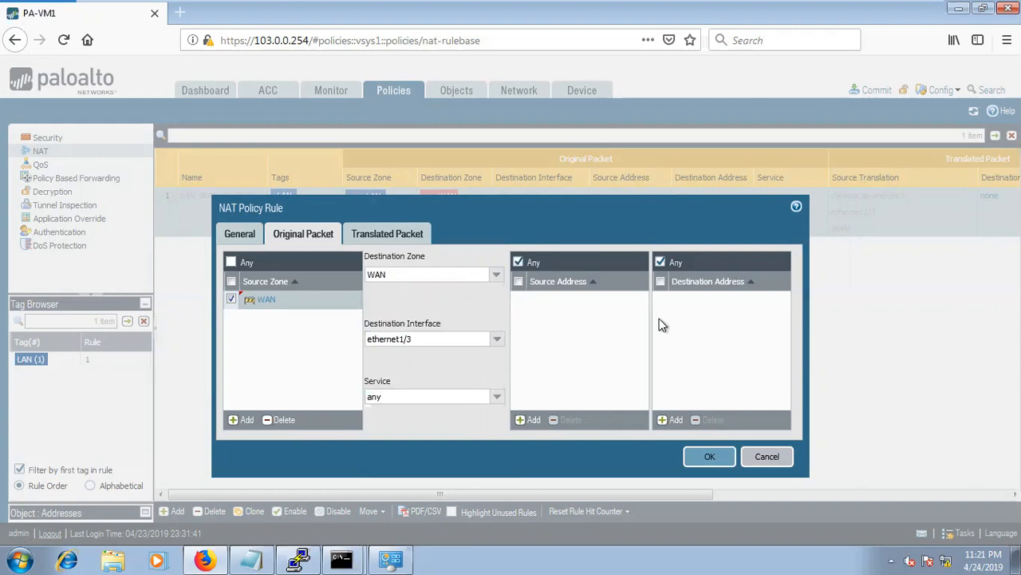
pyautogui.click(668, 420)
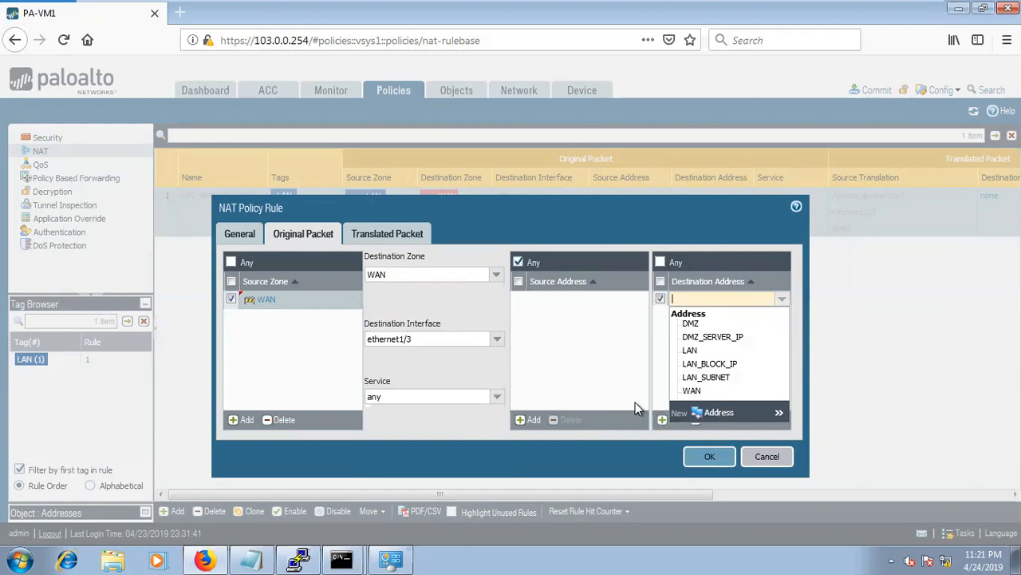
pyautogui.click(697, 409)
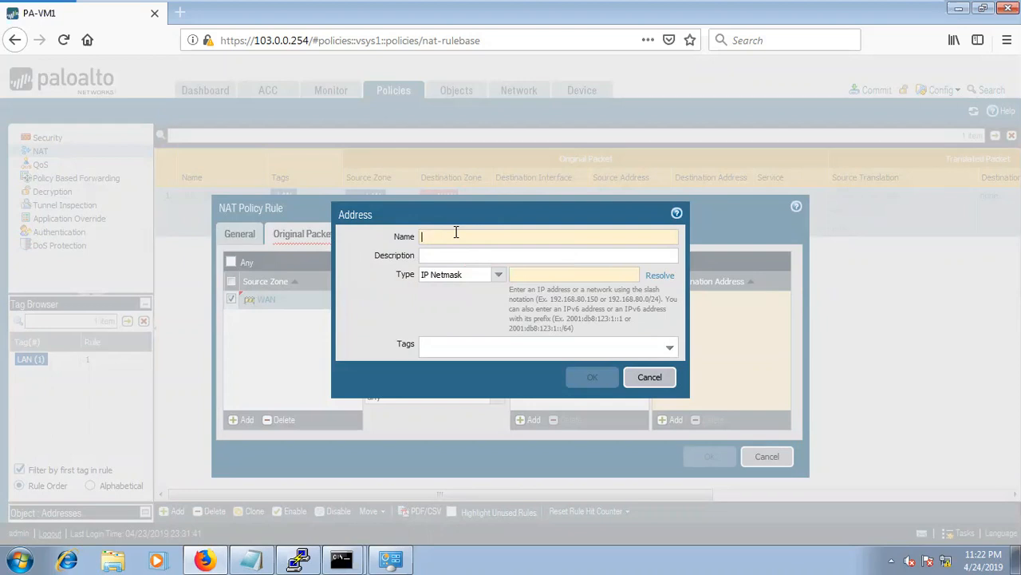
# Create address object DNAT_IP with IP 172.16.3.181 and save it.
pyautogui.write('DNAT')
pyautogui.write('_IO')
pyautogui.press('BackSpace')
pyautogui.write('P')
pyautogui.click(554, 278)
pyautogui.write('172.1')
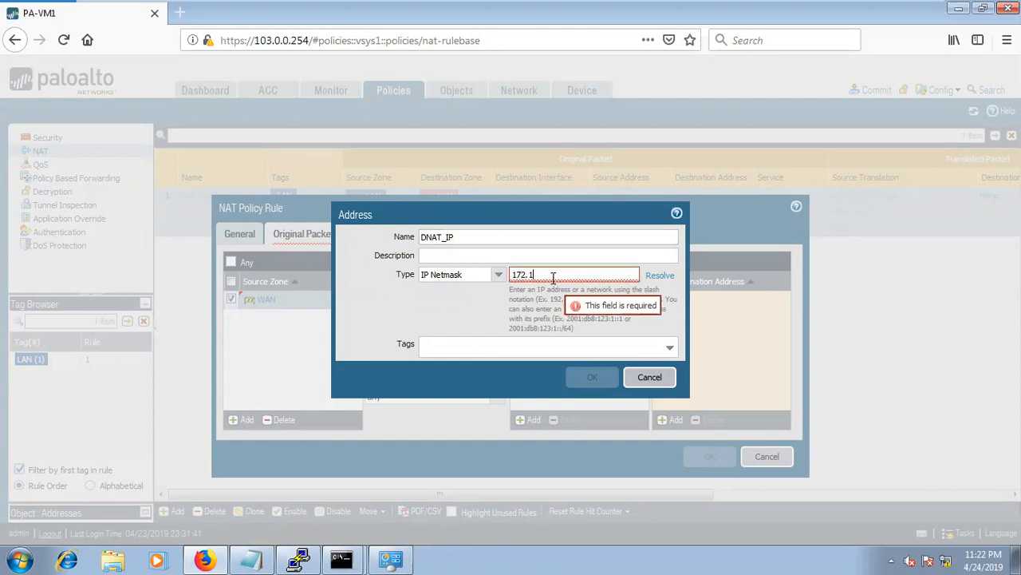
pyautogui.write('6.3.181')
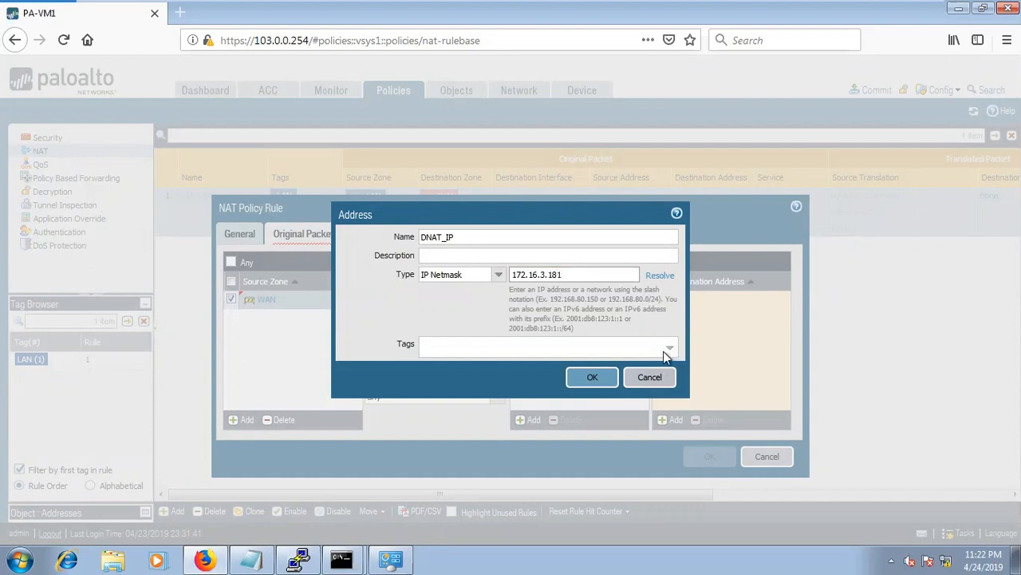
pyautogui.click(600, 378)
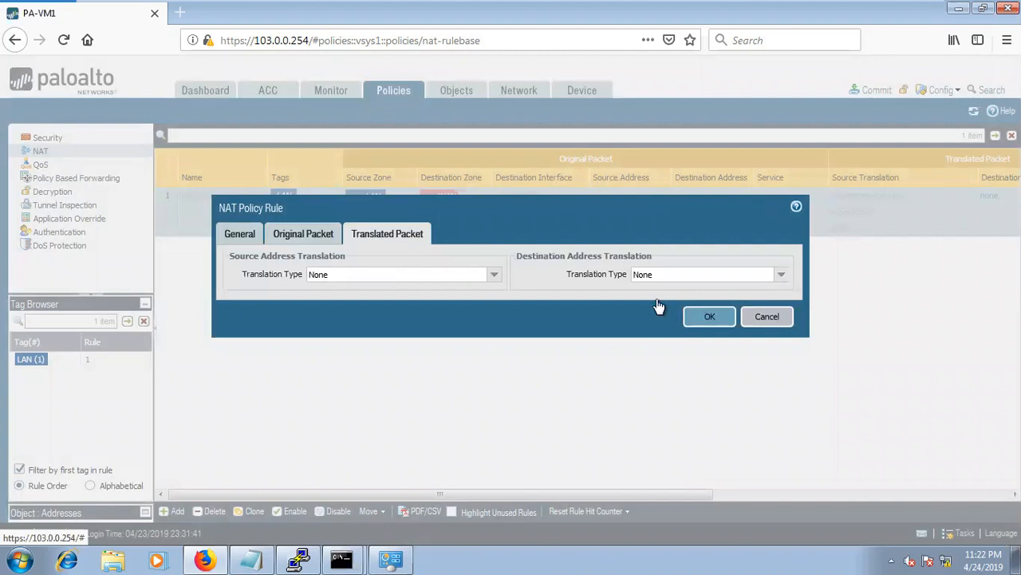
# Set destination translation to Static IP DMZ_SERVER_IP, then show LOGICAL TOPOLOGY.png in Photo Viewer.
pyautogui.click(659, 295)
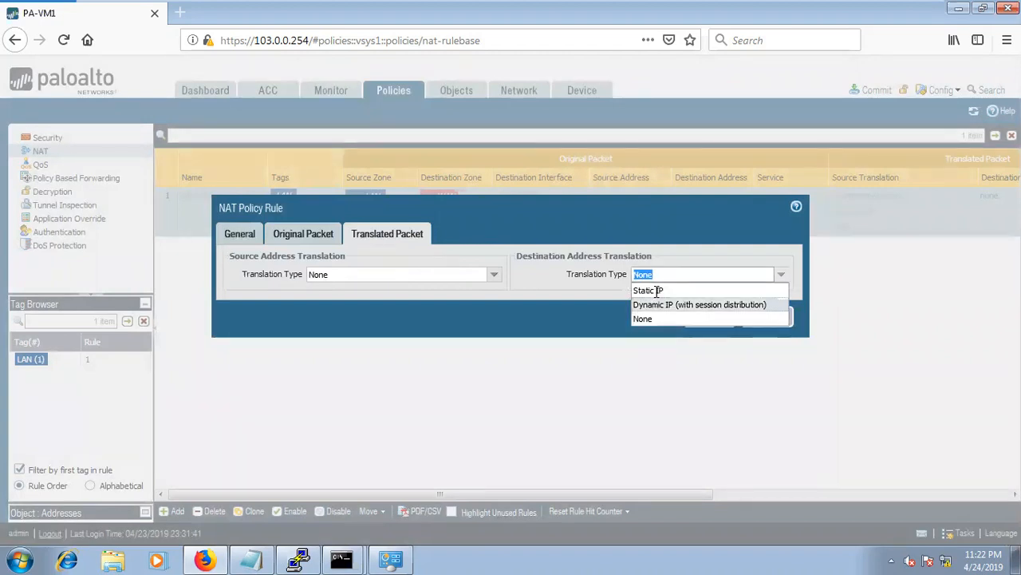
pyautogui.click(780, 290)
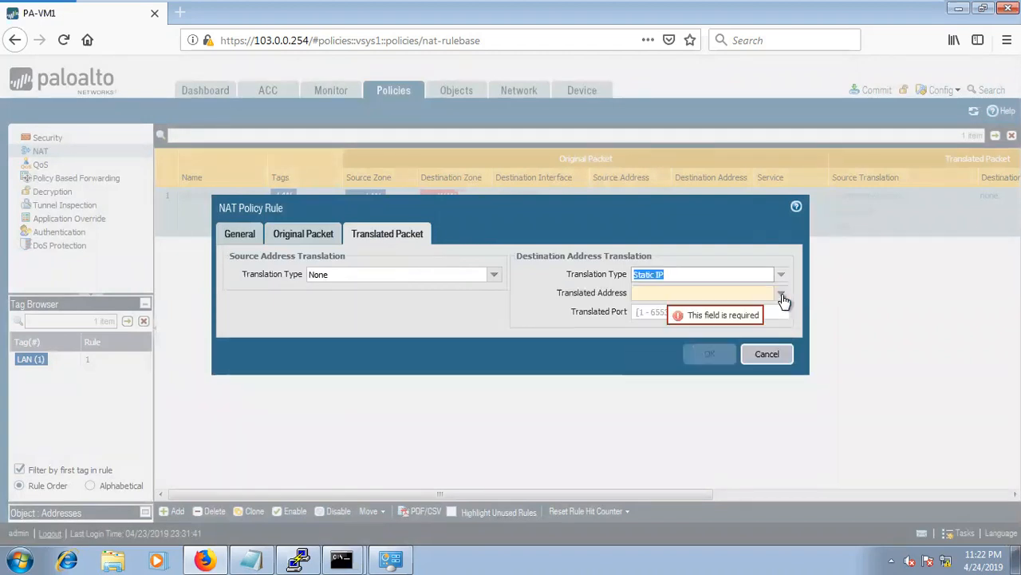
pyautogui.click(782, 295)
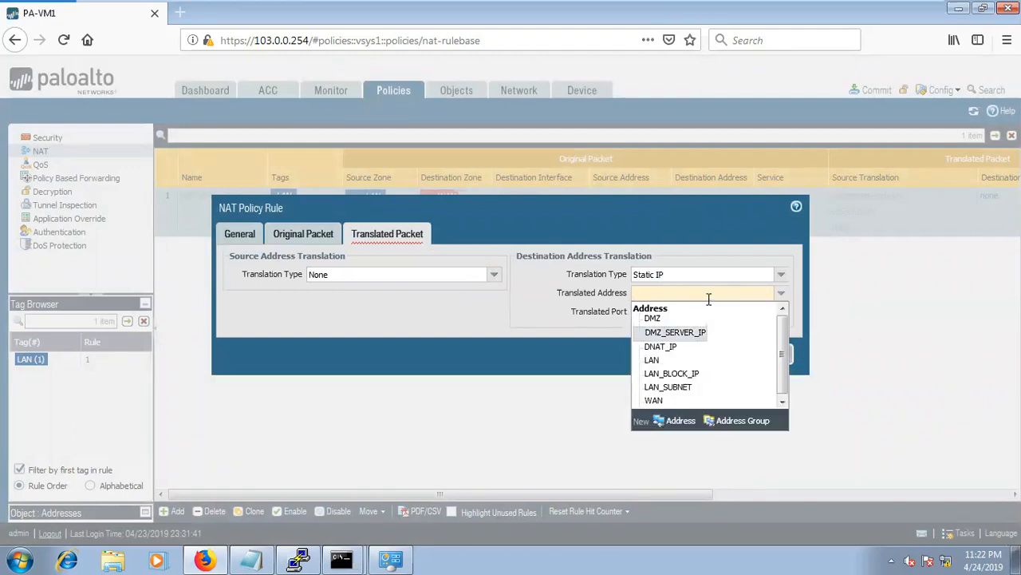
pyautogui.click(675, 332)
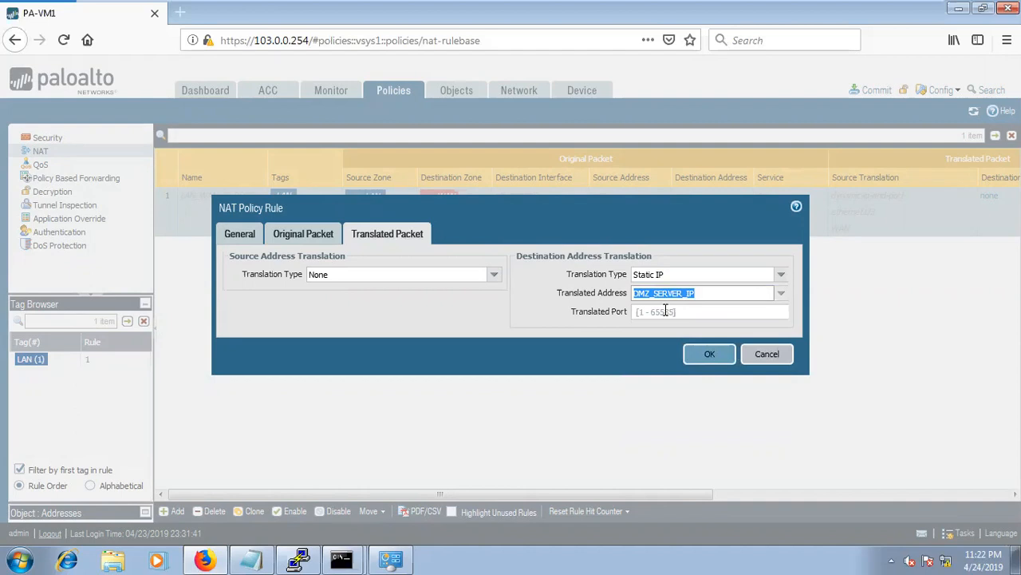
pyautogui.click(665, 311)
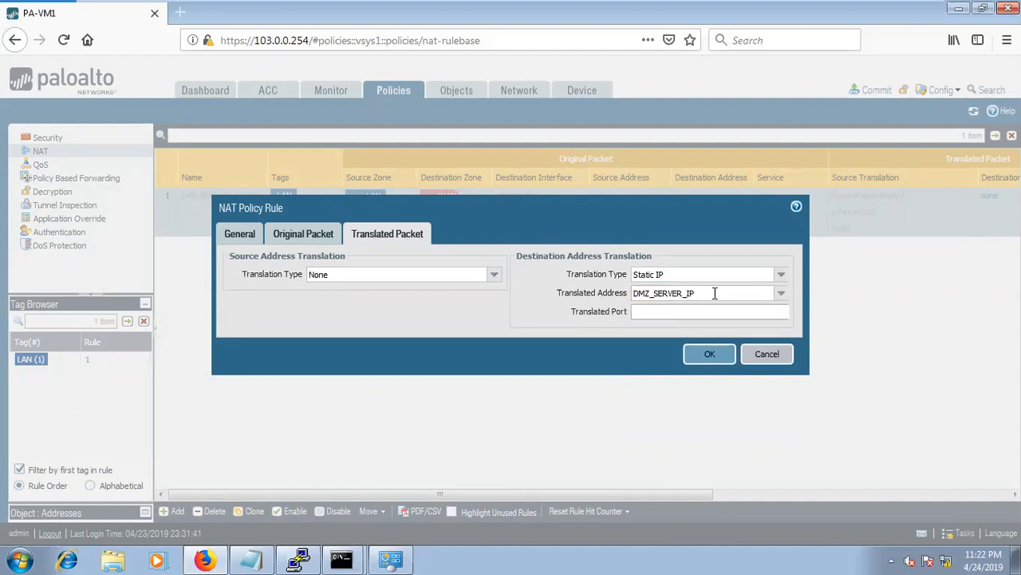
pyautogui.doubleClick(721, 293)
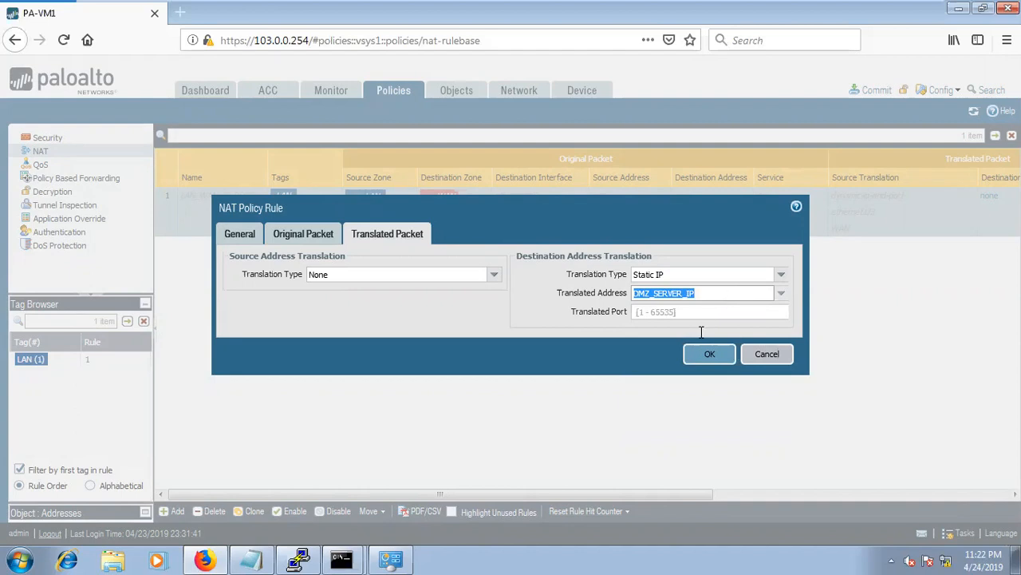
pyautogui.hotkey('ctrl', 'alt')
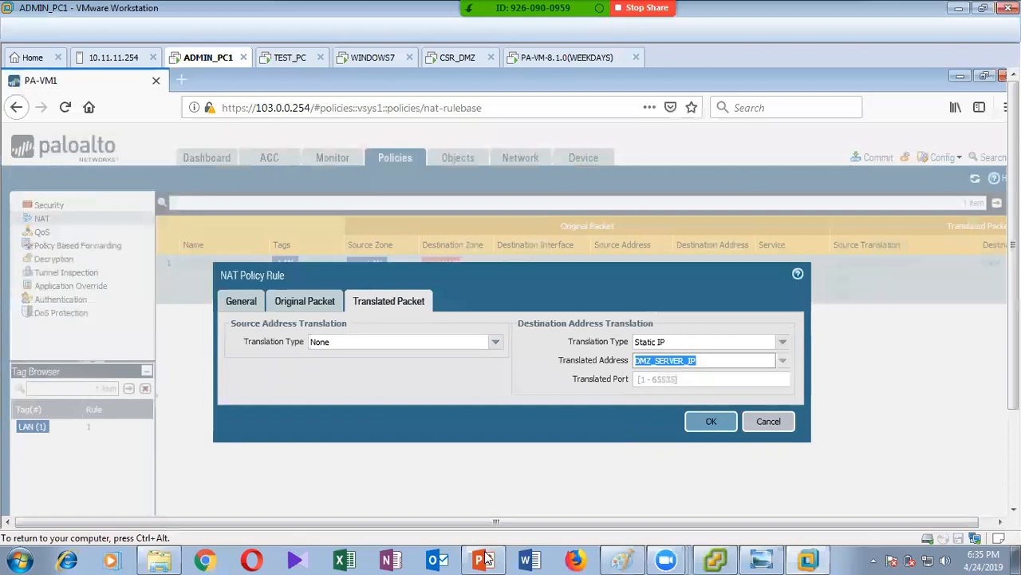
pyautogui.click(482, 559)
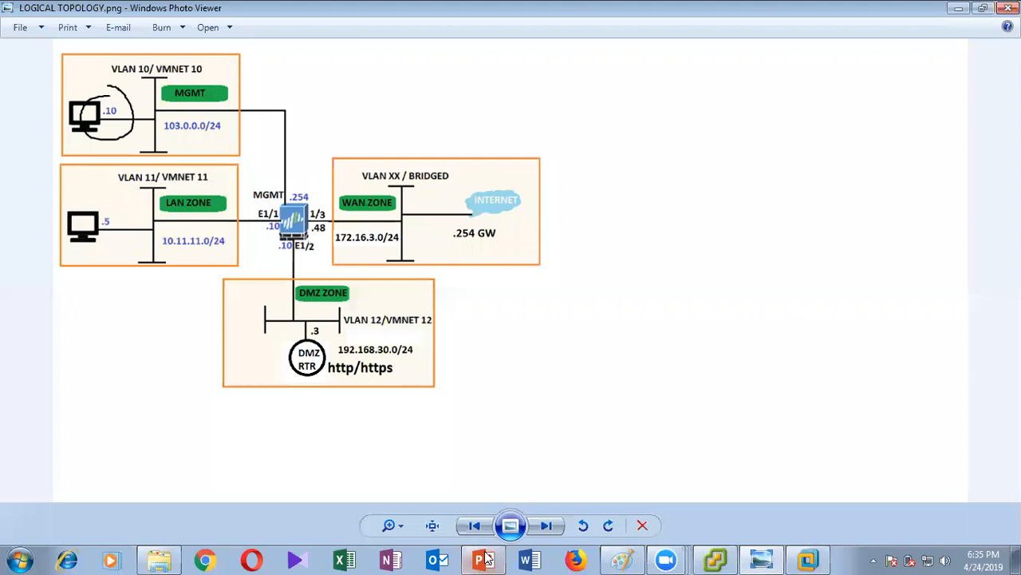
# Bring up slide 28 of PaloAlto_Lab_Part 3.pptx, then return to the firewall VM.
pyautogui.click(773, 552)
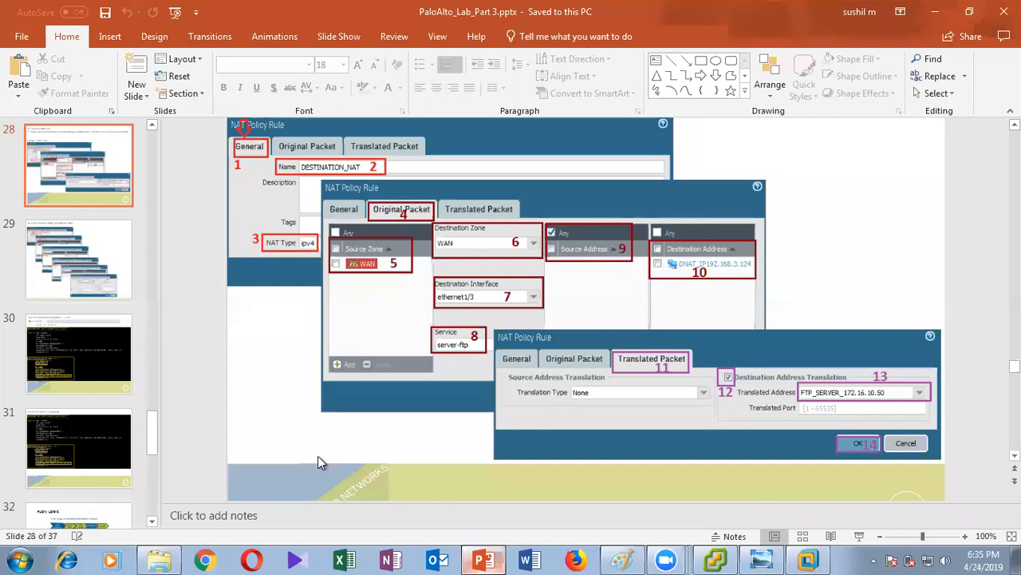
pyautogui.hotkey('alt', 'Tab')
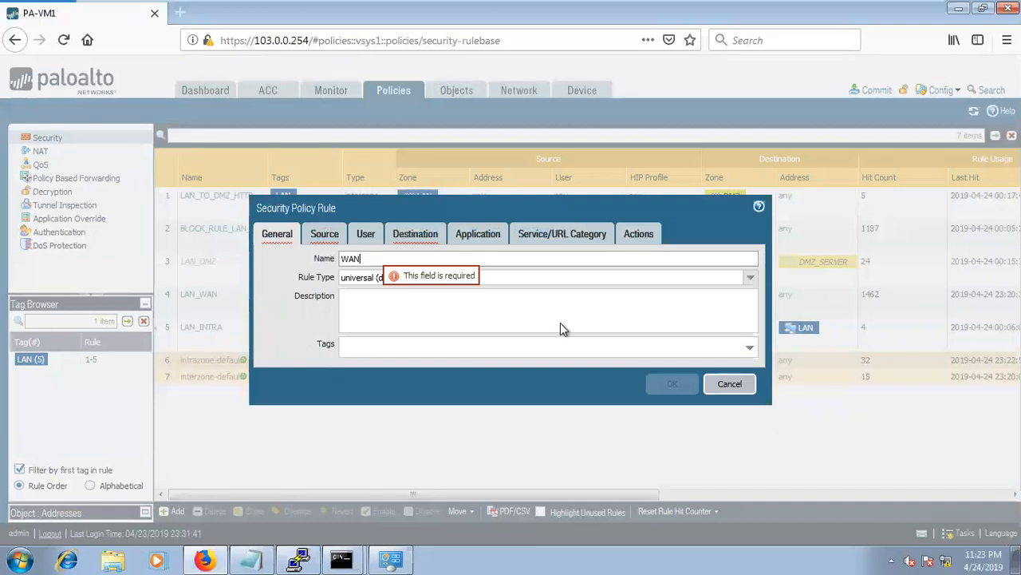
# Give security rule WAN_LAN source zone LAN, save it, and commit the configuration.
pyautogui.click(325, 234)
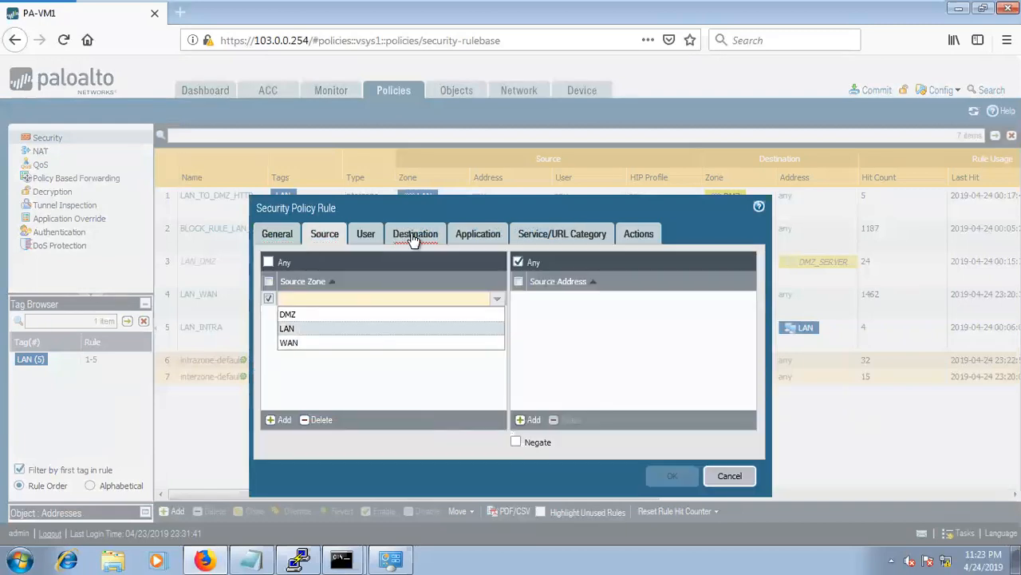
pyautogui.click(386, 328)
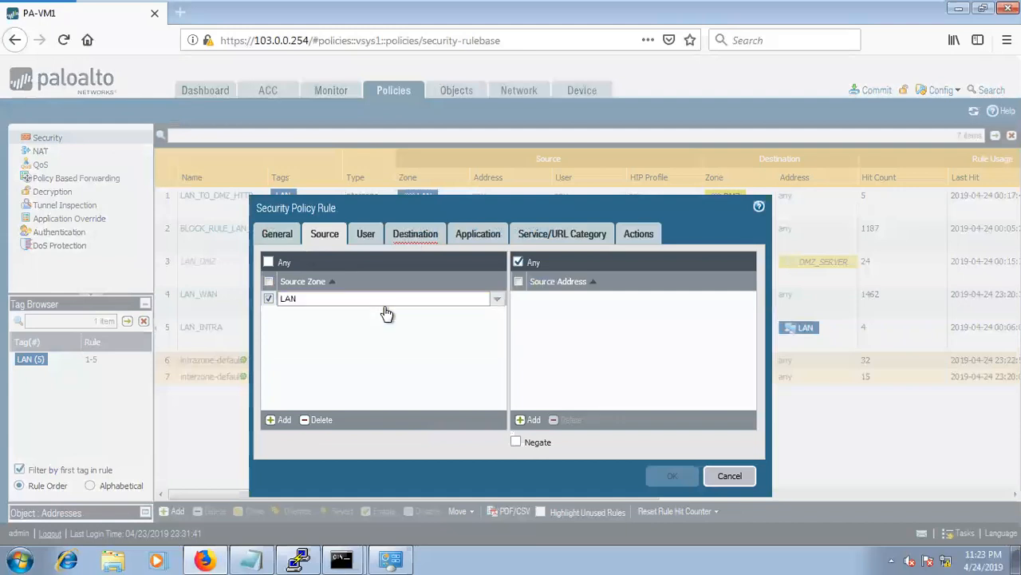
pyautogui.click(478, 234)
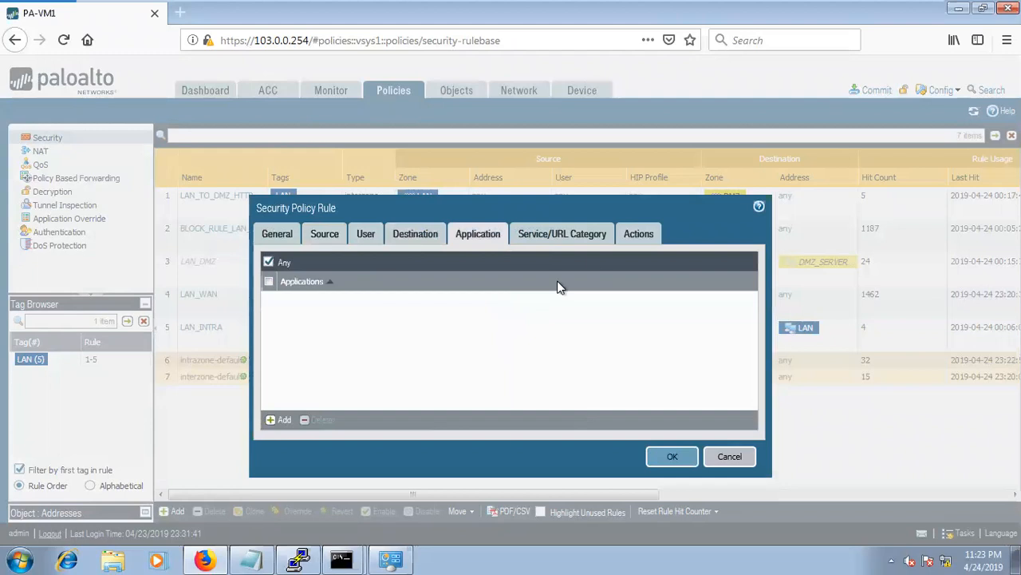
pyautogui.click(609, 235)
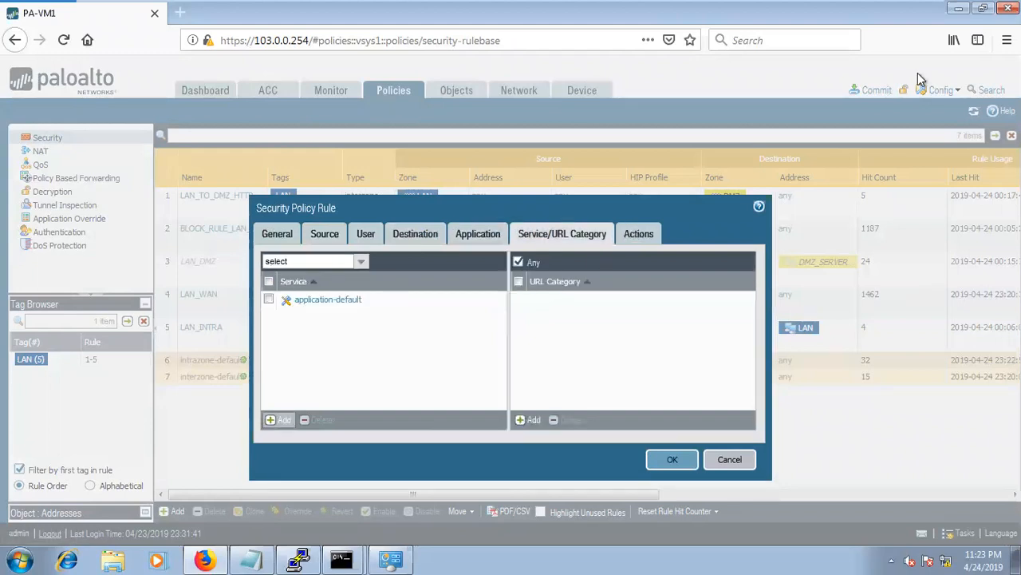
pyautogui.click(647, 467)
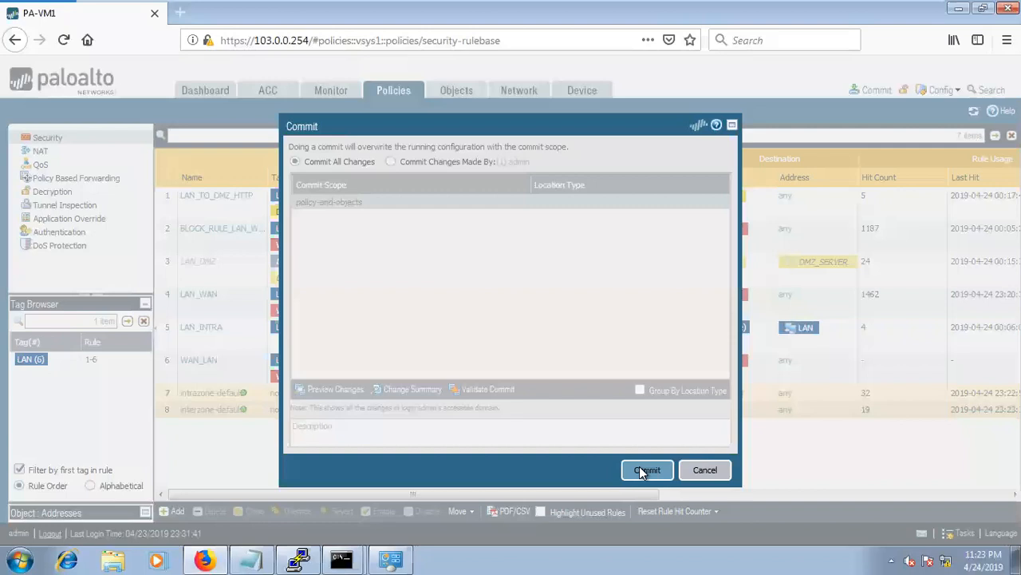
pyautogui.click(644, 470)
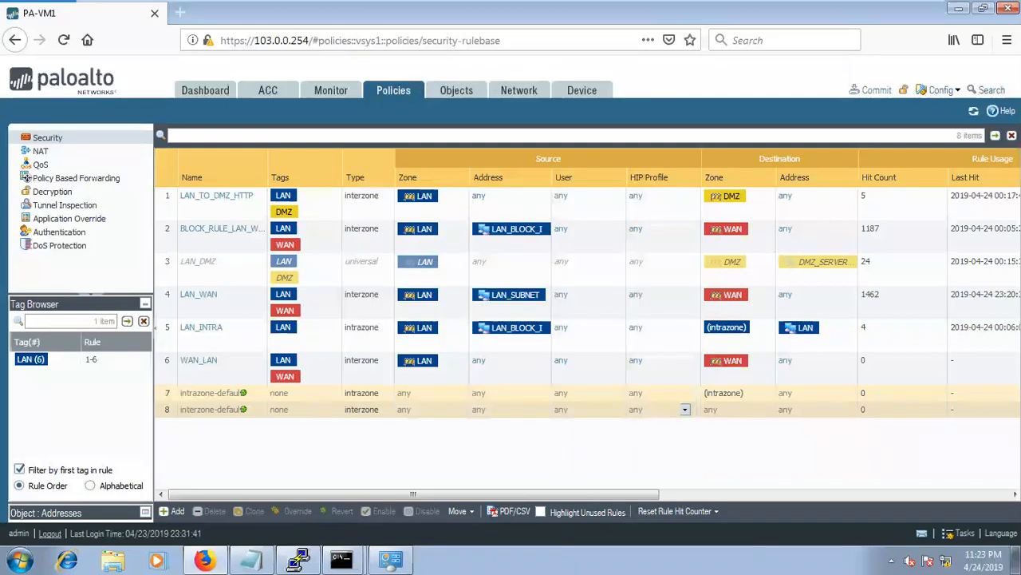
# Show the CSR_DMZ router's HTTP config with 'sh run | sec http' and enter conf t.
pyautogui.hotkey('ctrl', 'alt', 'Return')
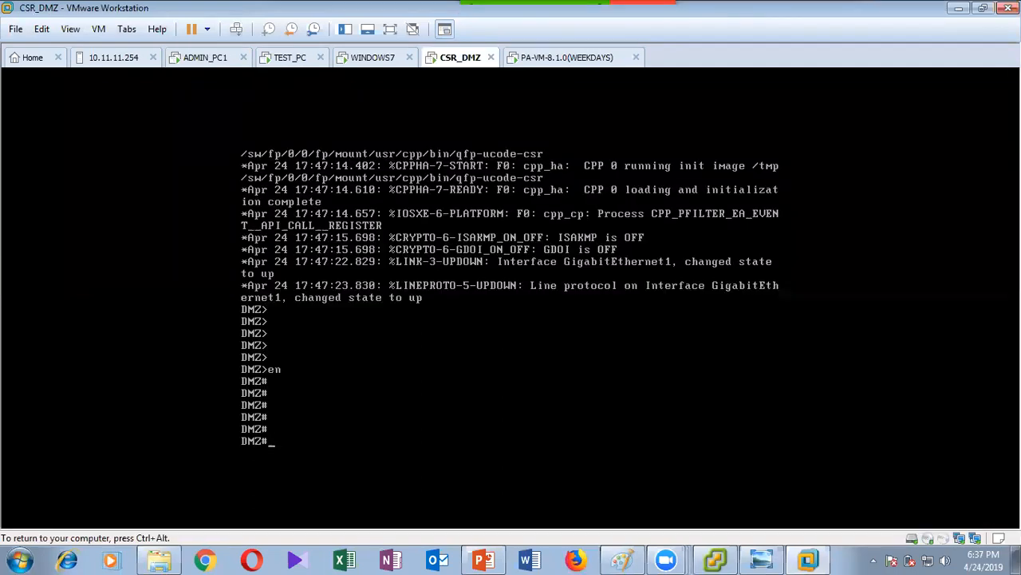
pyautogui.write('sh run | sec http')
pyautogui.press('Return')
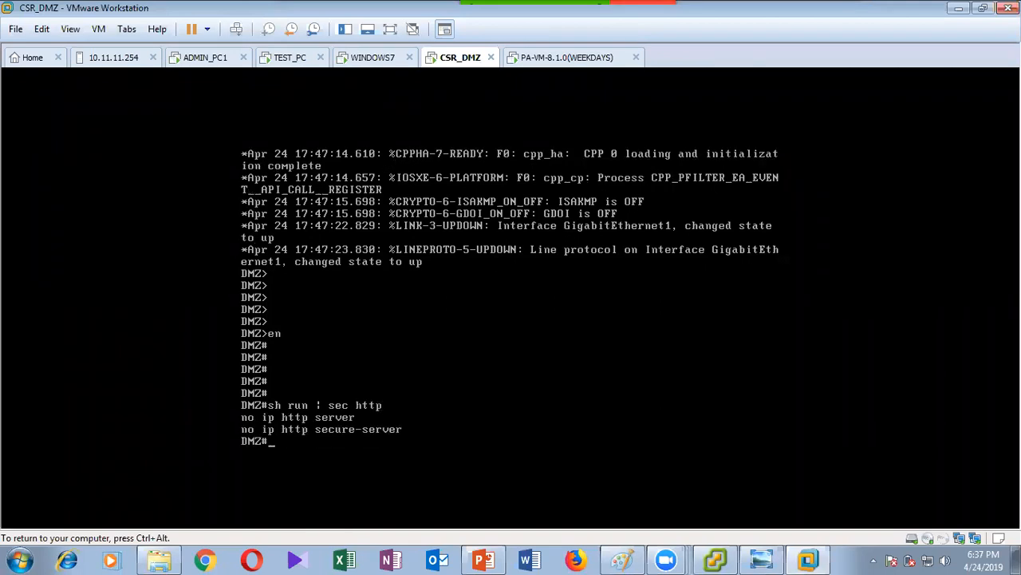
pyautogui.write('conf t')
pyautogui.press('Return')
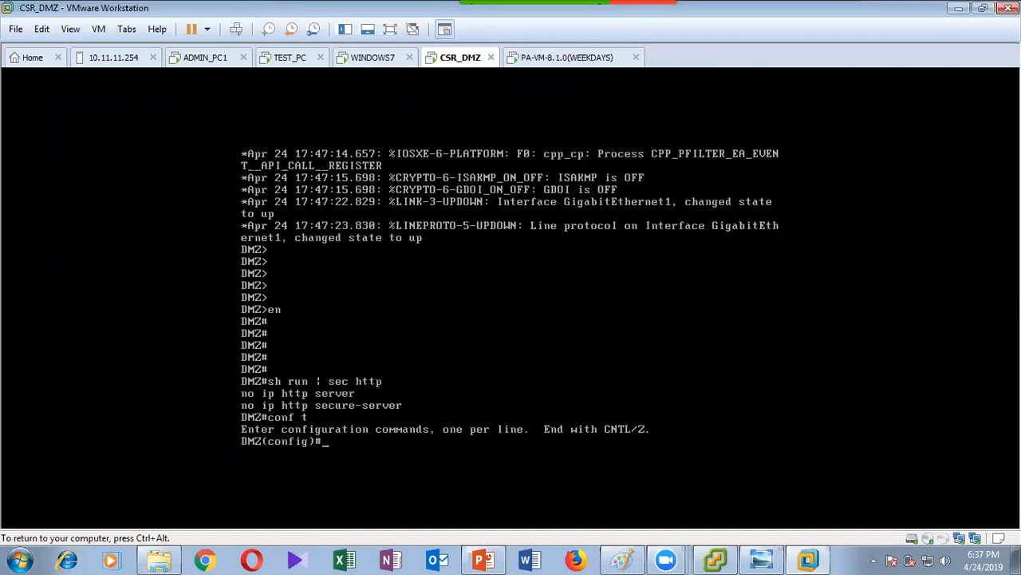
pyautogui.press('Return')
pyautogui.press('Return')
pyautogui.press('Return')
# Enable the router's web server with 'ip http server'.
pyautogui.write('ip htt')
pyautogui.press('Tab')
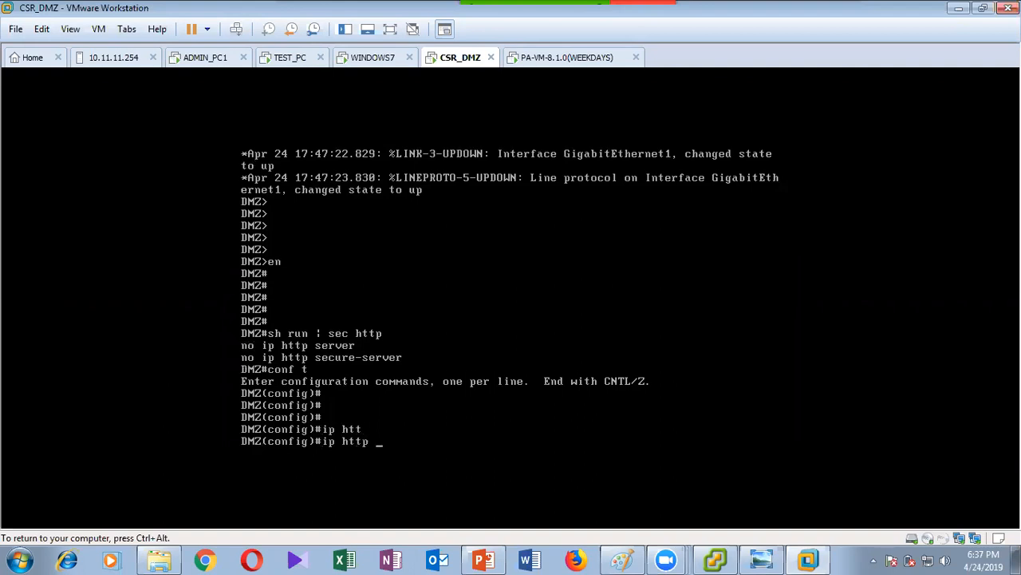
pyautogui.write('ser')
pyautogui.press('Tab')
pyautogui.press('Return')
# Create local user admin with privilege 15 and a password.
pyautogui.write('usern')
pyautogui.press('Tab')
pyautogui.write('admin pri')
pyautogui.press('Tab')
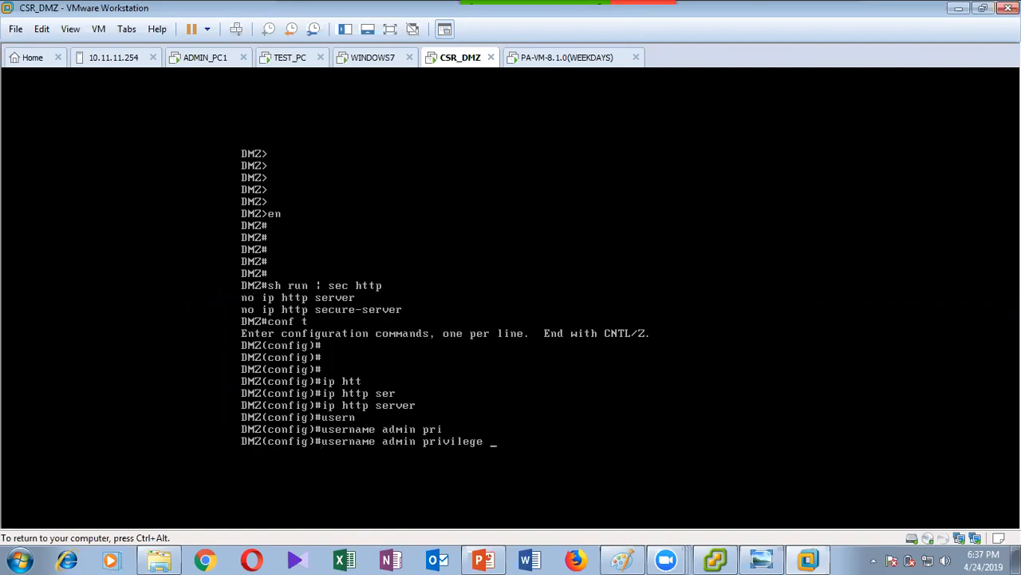
pyautogui.write('15 pas')
pyautogui.press('Tab')
pyautogui.write('cisco')
pyautogui.press('Return')
pyautogui.press('Return')
pyautogui.press('Return')
pyautogui.press('Return')
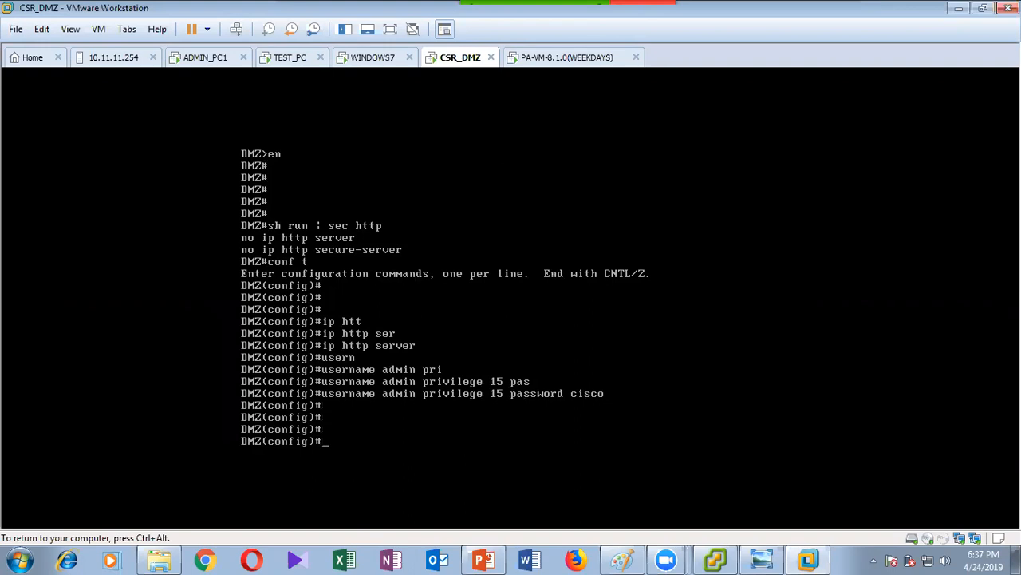
# Apply 'ip http authentication local', then switch to the WINDOWS7 VM.
pyautogui.write('ip htt')
pyautogui.press('Tab')
pyautogui.write('auth')
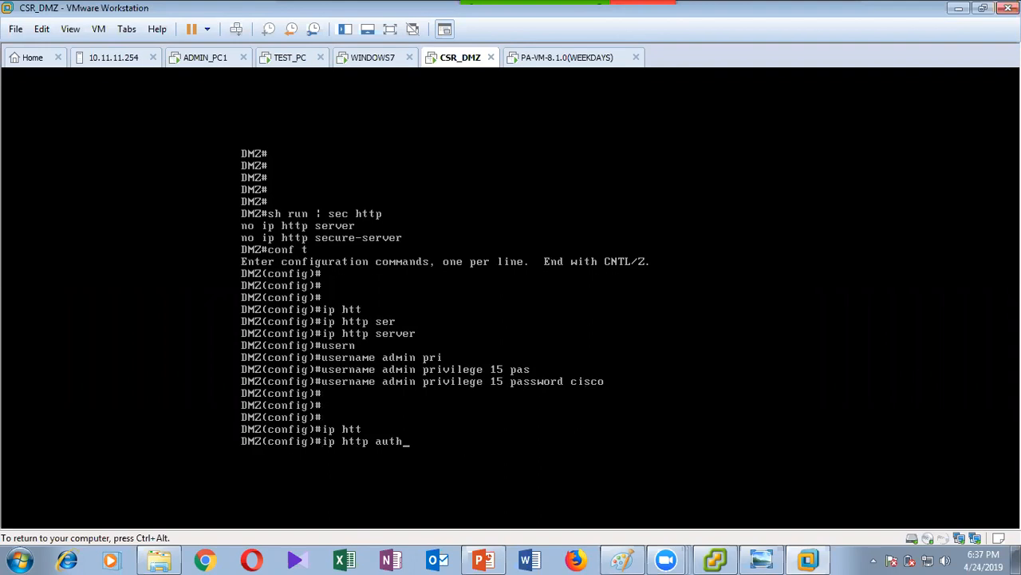
pyautogui.press('Tab')
pyautogui.write('lo')
pyautogui.press('Tab')
pyautogui.press('Return')
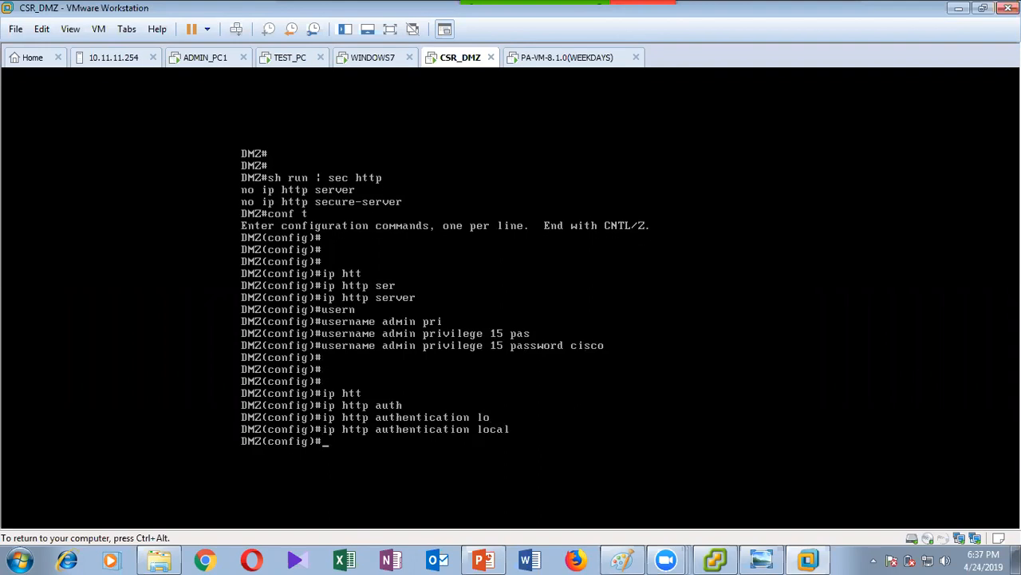
pyautogui.hotkey('ctrl', 'alt')
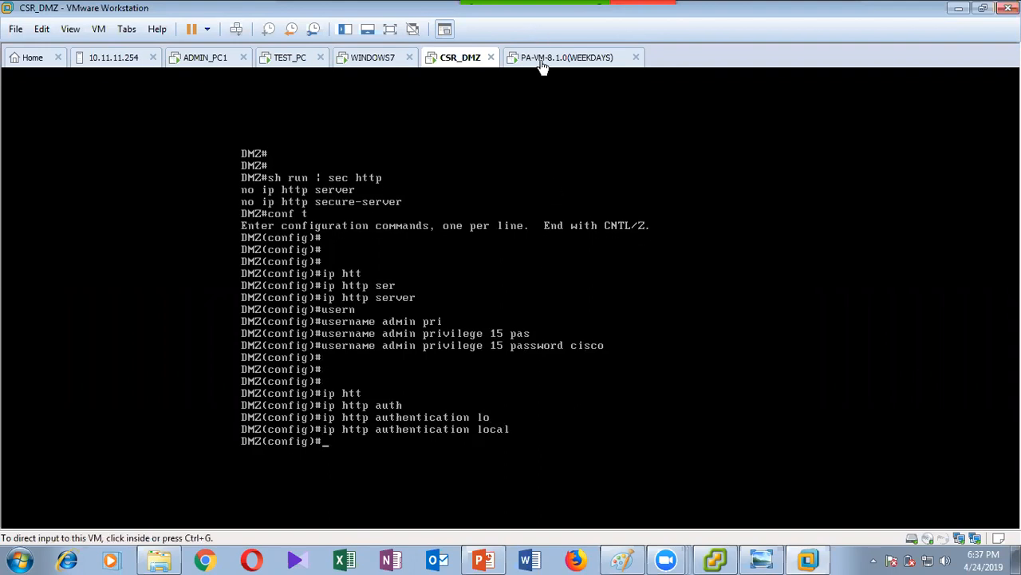
pyautogui.click(368, 59)
pyautogui.click(515, 312)
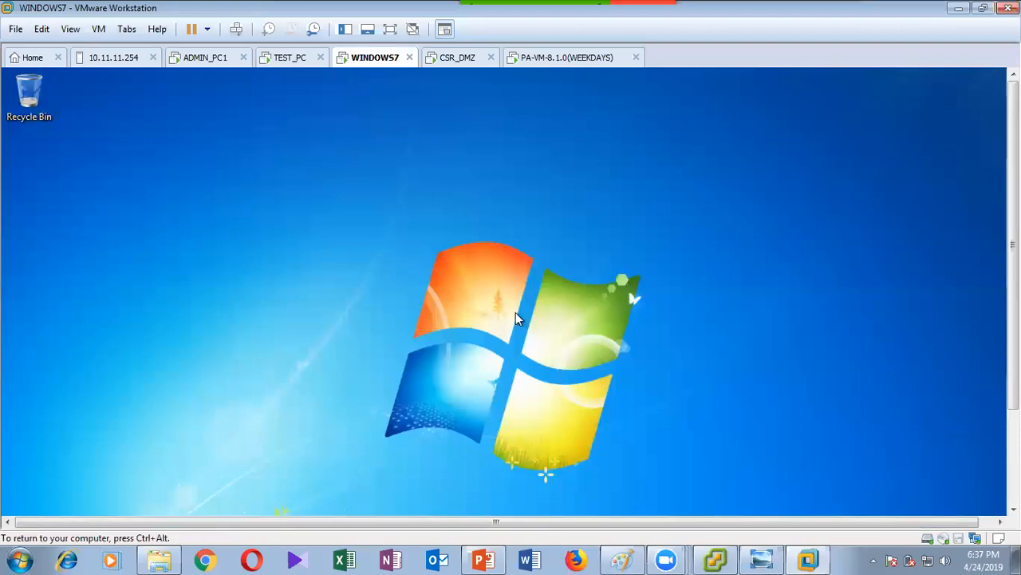
pyautogui.hotkey('ctrl', 'alt', 'Return')
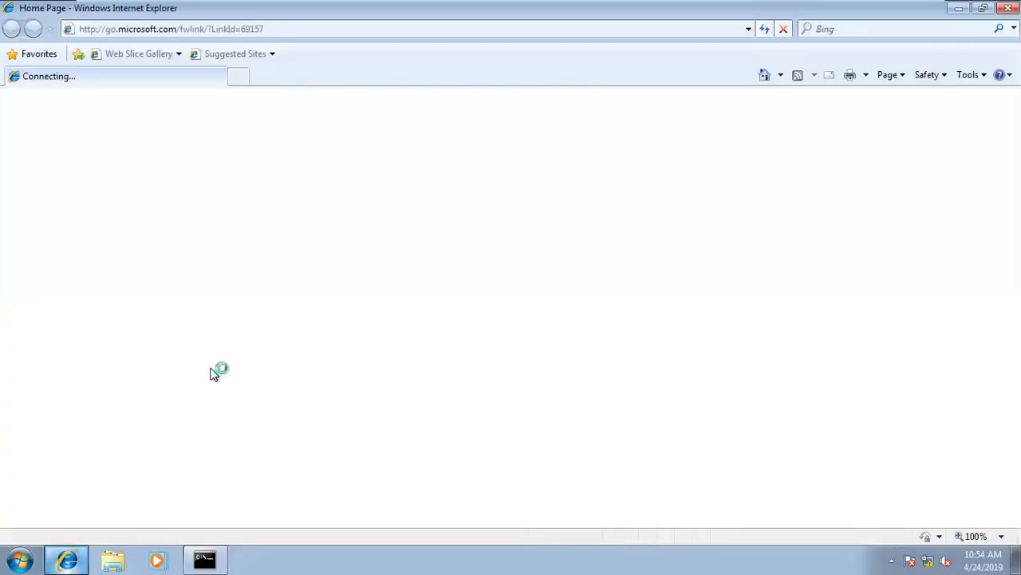
pyautogui.click(264, 30)
pyautogui.write('htt')
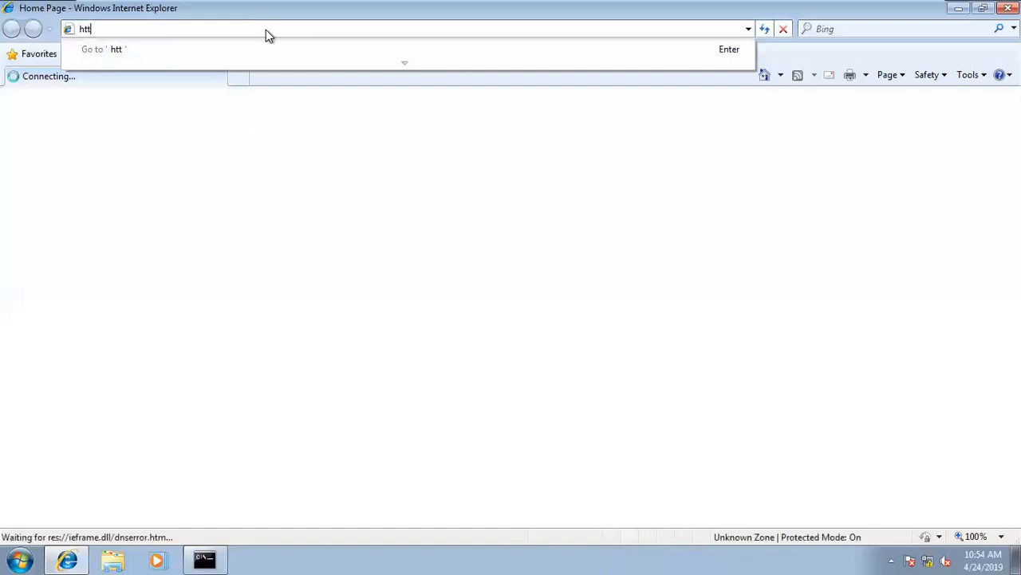
pyautogui.press('Tab')
pyautogui.press('Return')
pyautogui.write('p://')
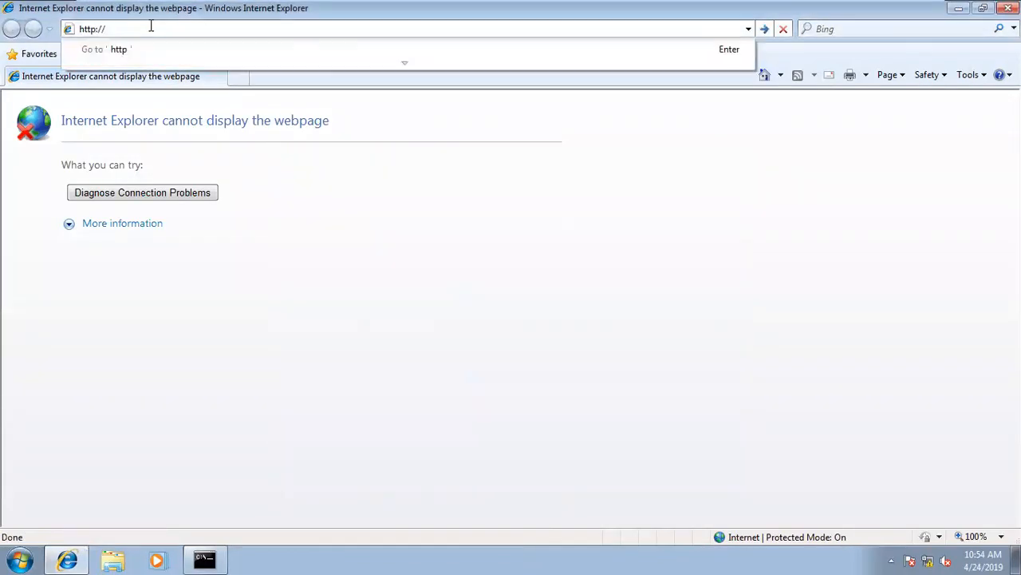
pyautogui.write('172.')
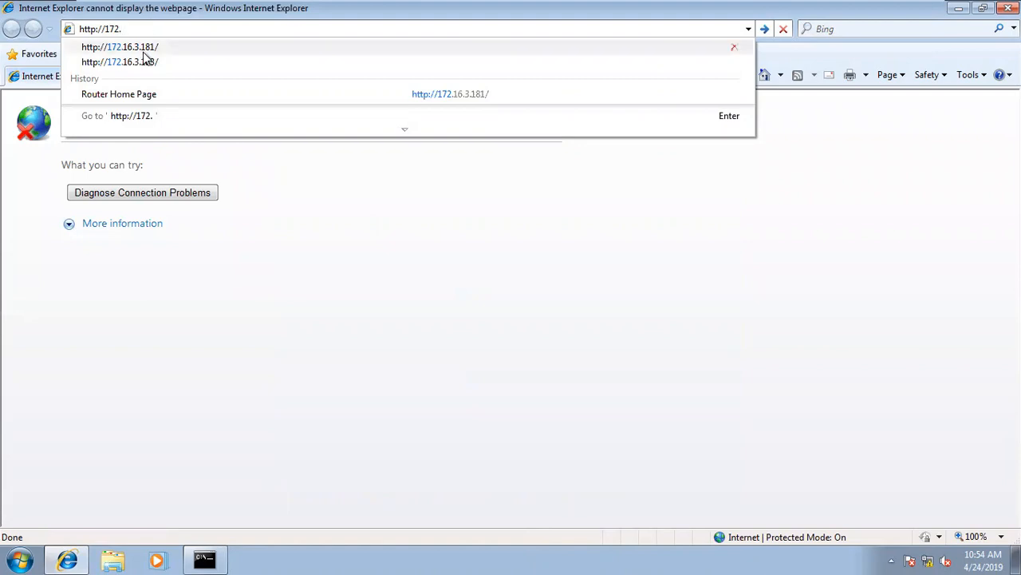
pyautogui.click(143, 50)
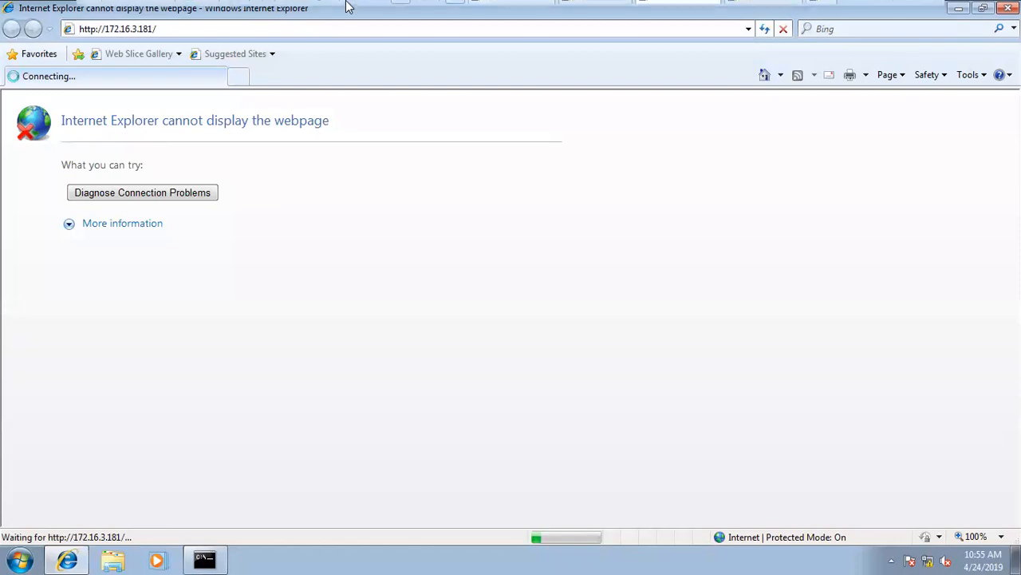
pyautogui.moveTo(511, 11)
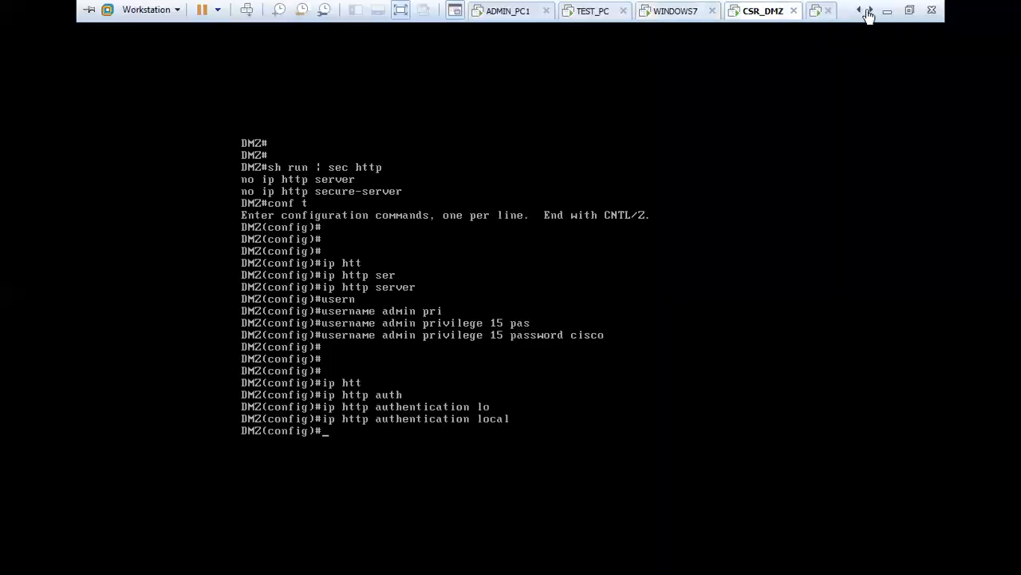
# Log in to the PA-VM1 firewall console as admin.
pyautogui.click(812, 10)
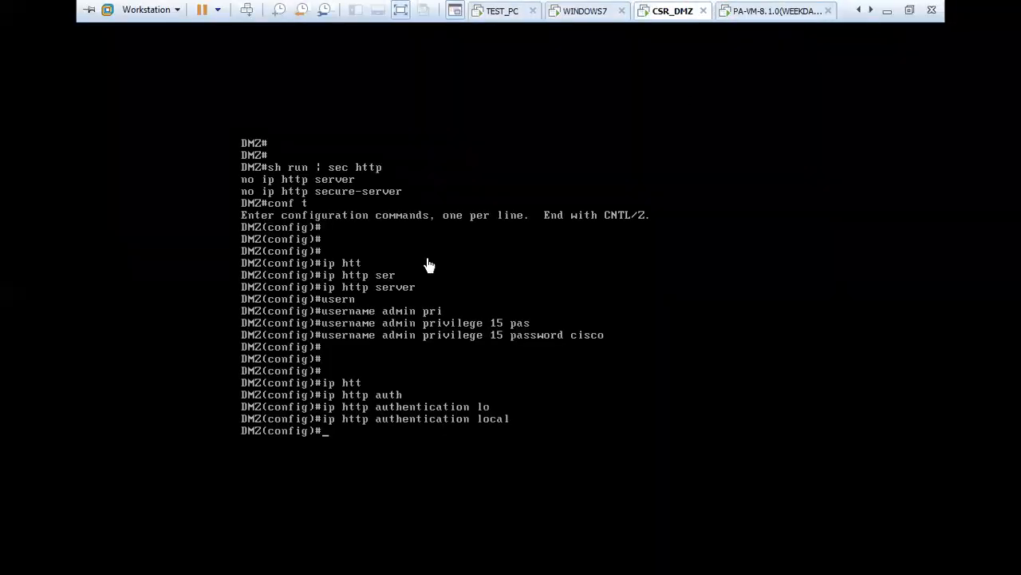
pyautogui.write('admin')
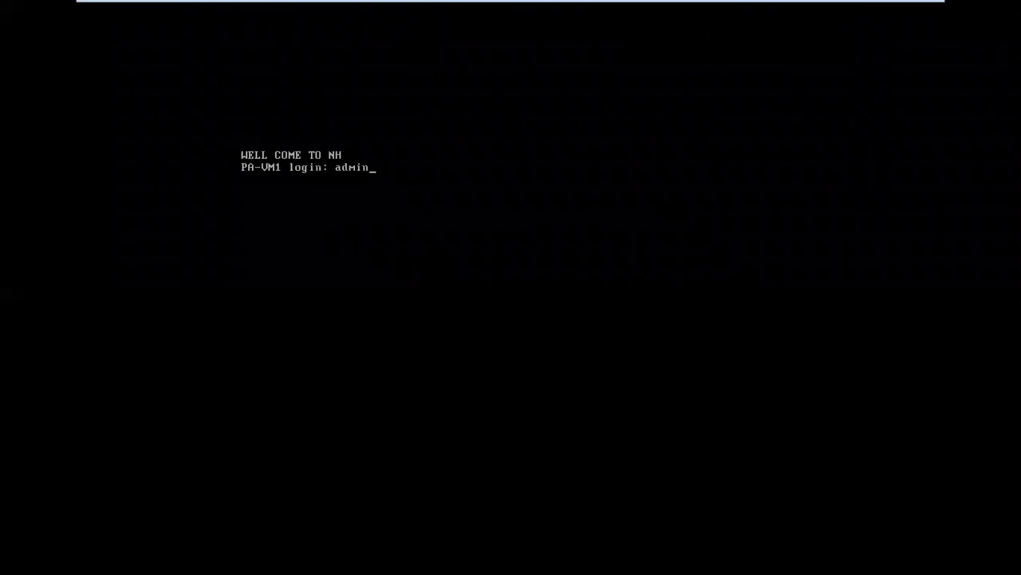
pyautogui.press('Return')
pyautogui.press('Return')
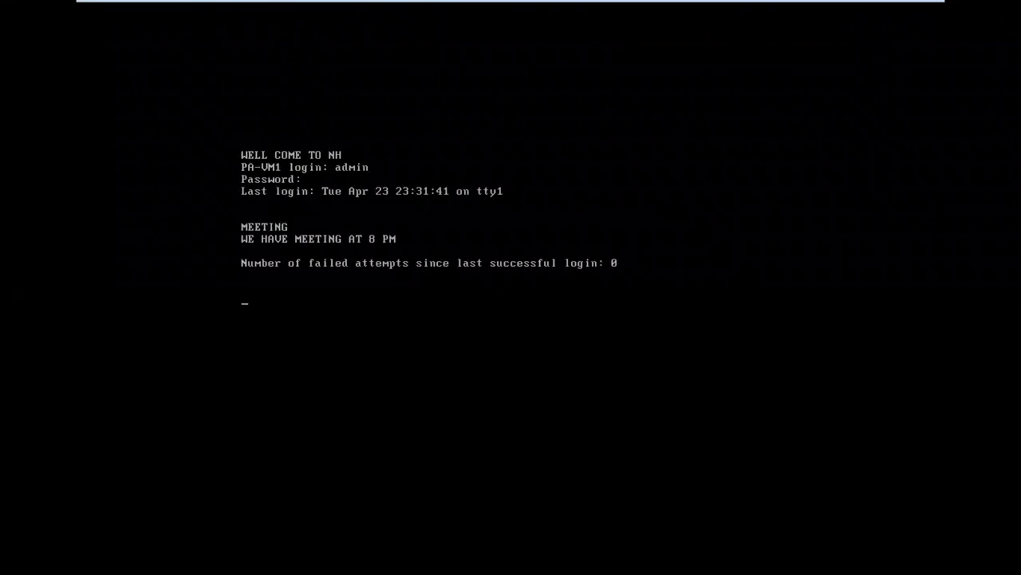
pyautogui.press('Return')
pyautogui.press('Return')
pyautogui.press('Return')
pyautogui.press('Return')
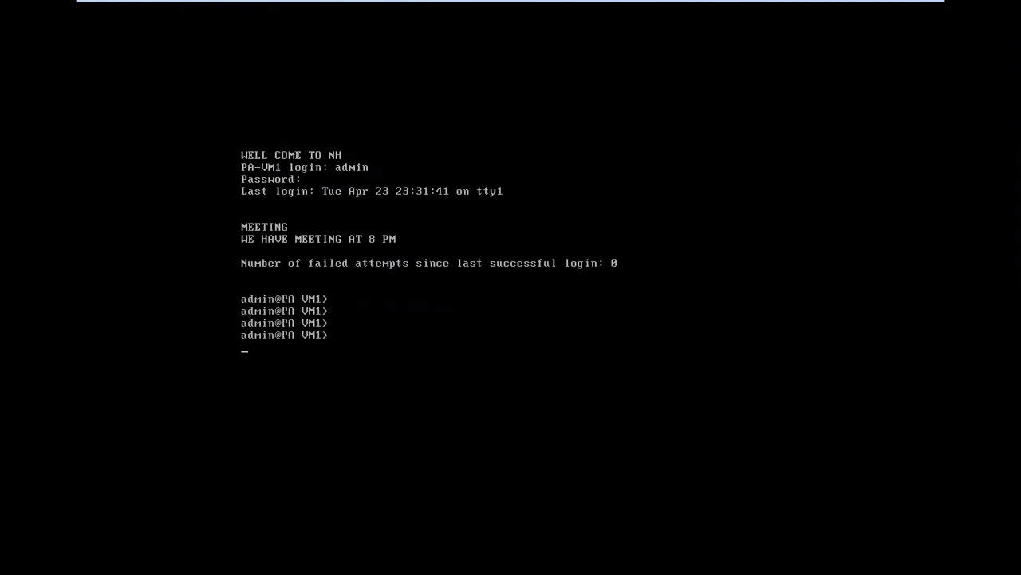
# Run 'show running nat-policy' to view the WAN_TO_WAN translation to 192.168.30.3.
pyautogui.press('Return')
pyautogui.write('show running nt')
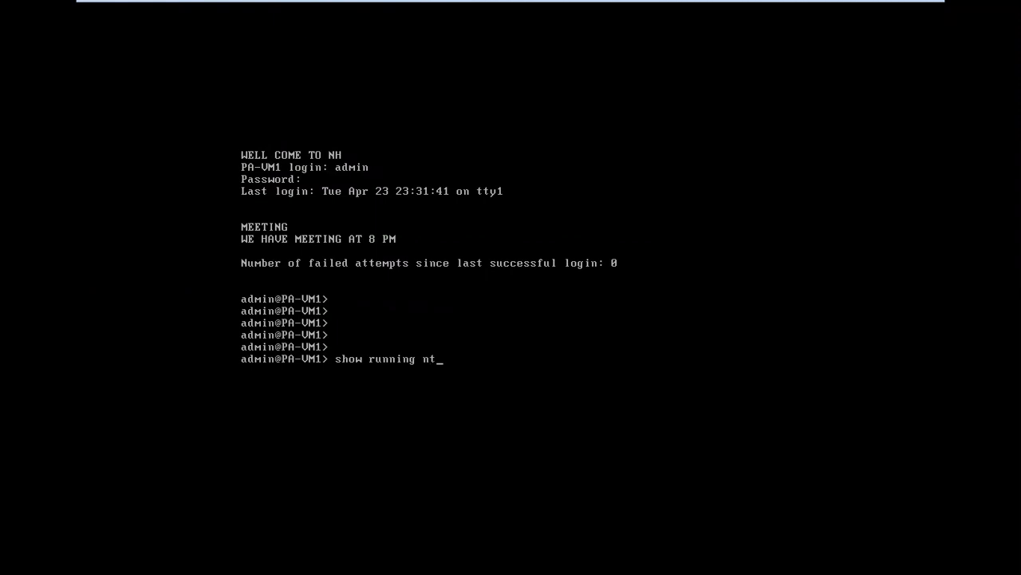
pyautogui.press('BackSpace')
pyautogui.write('at-policy')
pyautogui.press('Return')
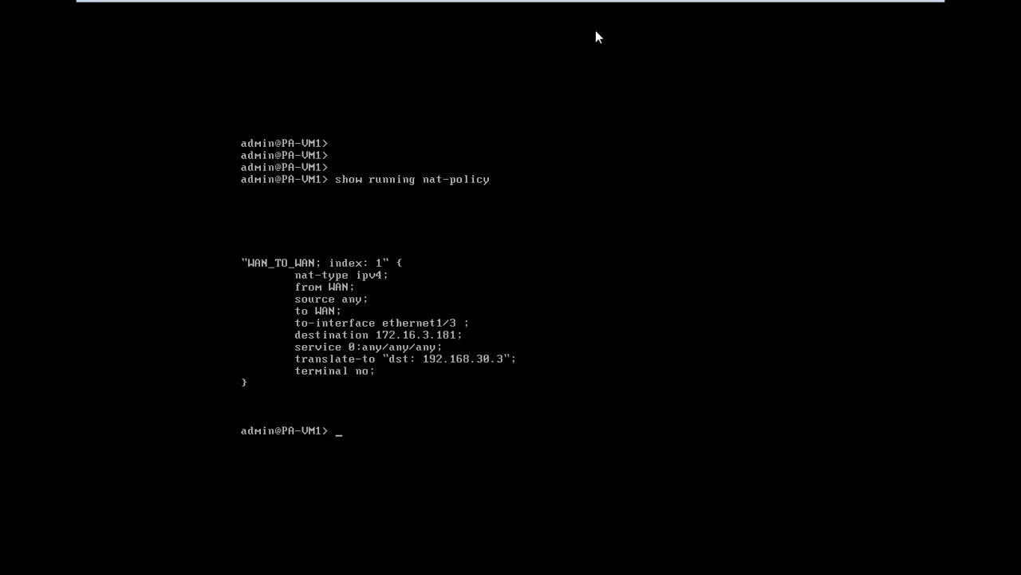
pyautogui.moveTo(645, 6)
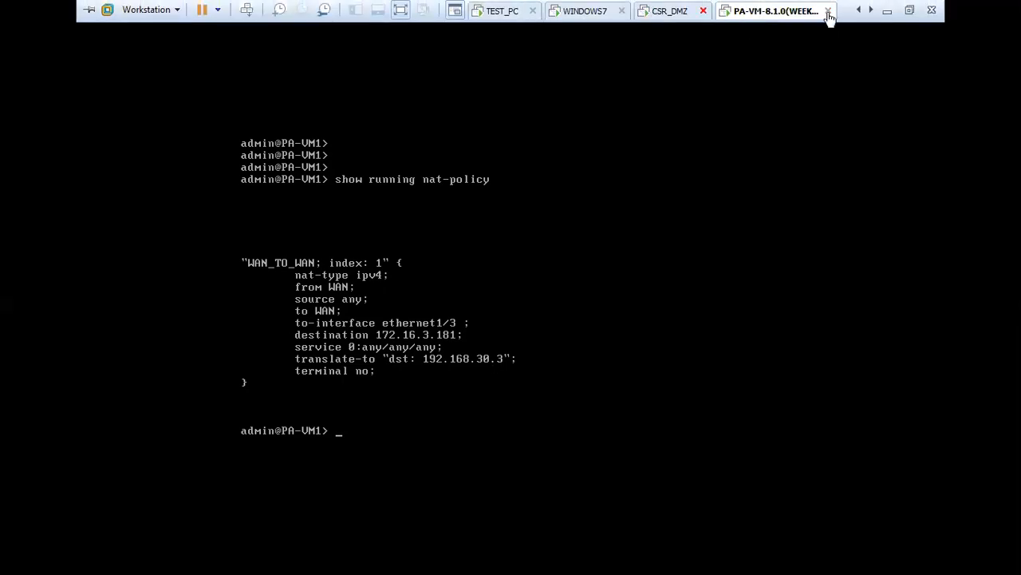
pyautogui.click(886, 14)
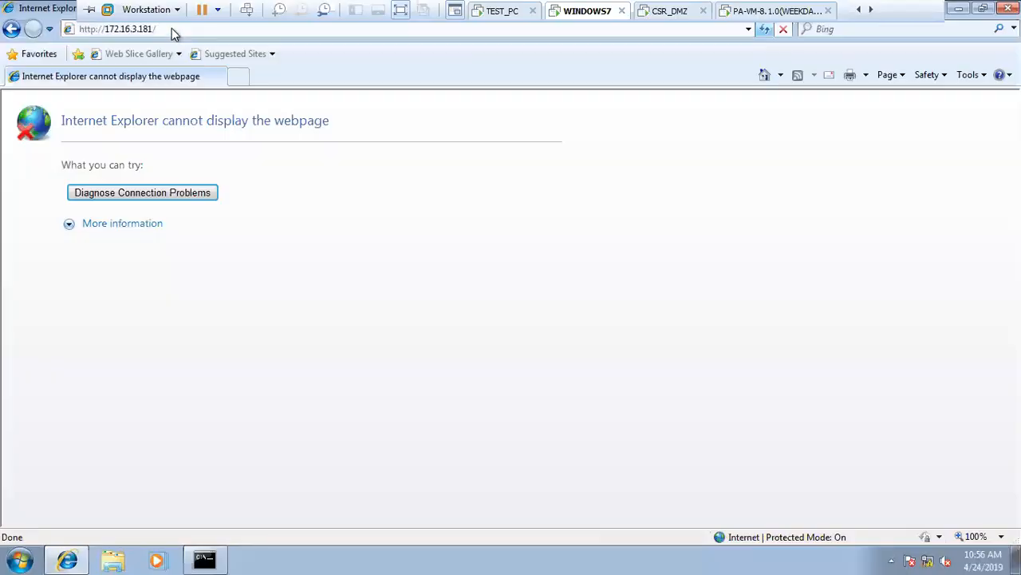
pyautogui.press('Return')
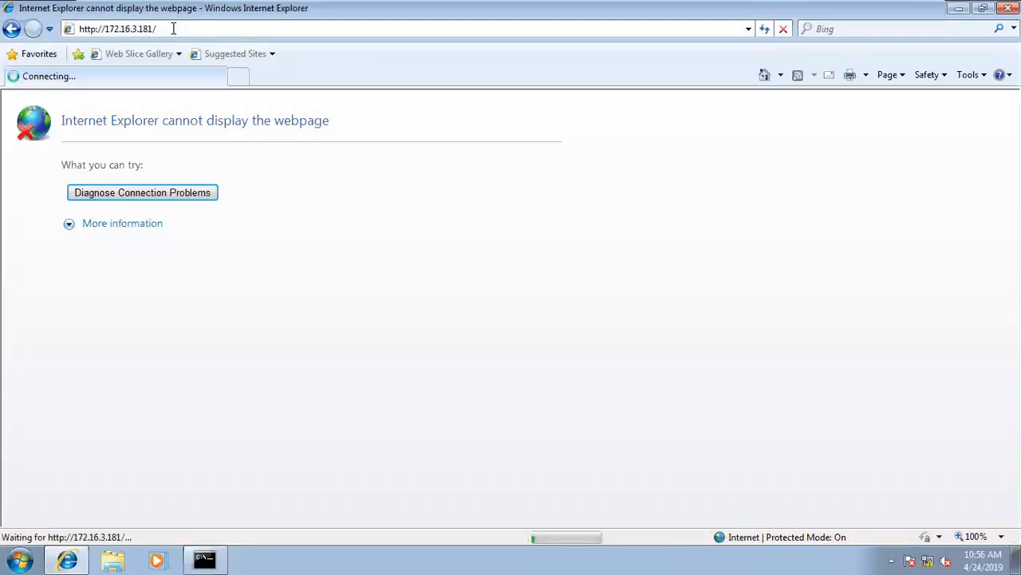
pyautogui.hotkey('ctrl', 'alt', 'Return')
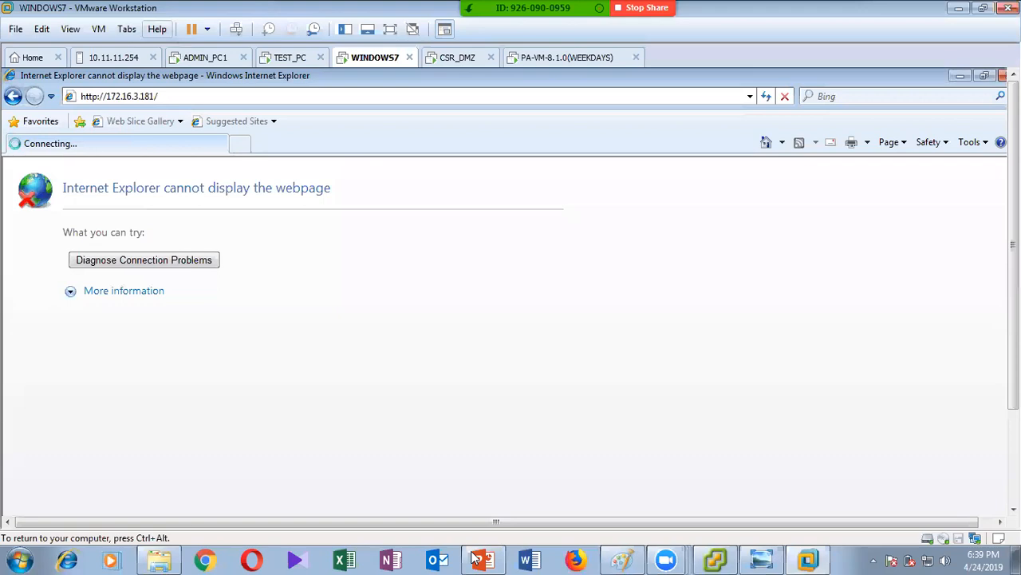
# Switch between the Part 3 NAT slide and the PaloAlto_Lab_Part 2 topology slide.
pyautogui.click(483, 559)
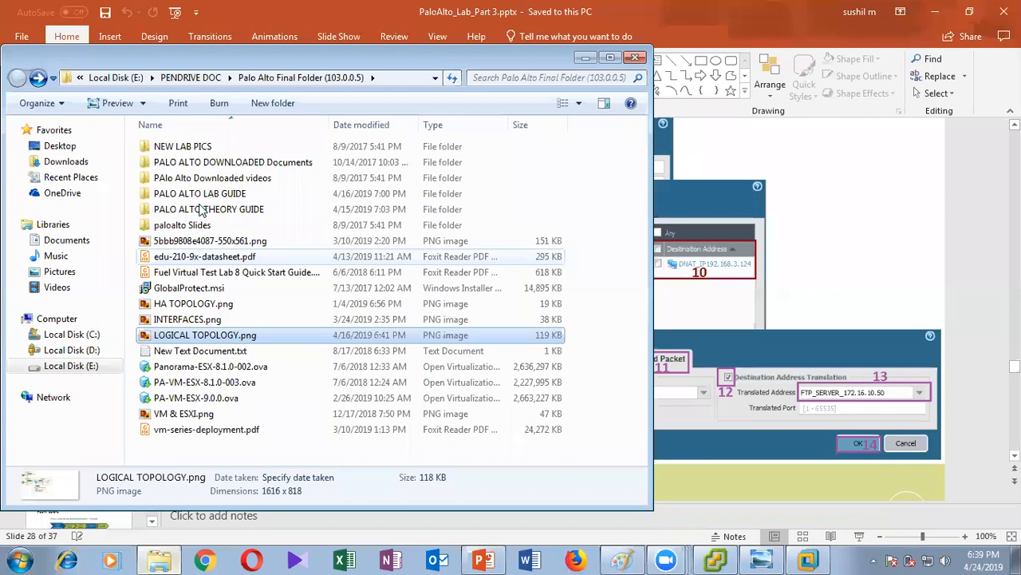
pyautogui.click(699, 366)
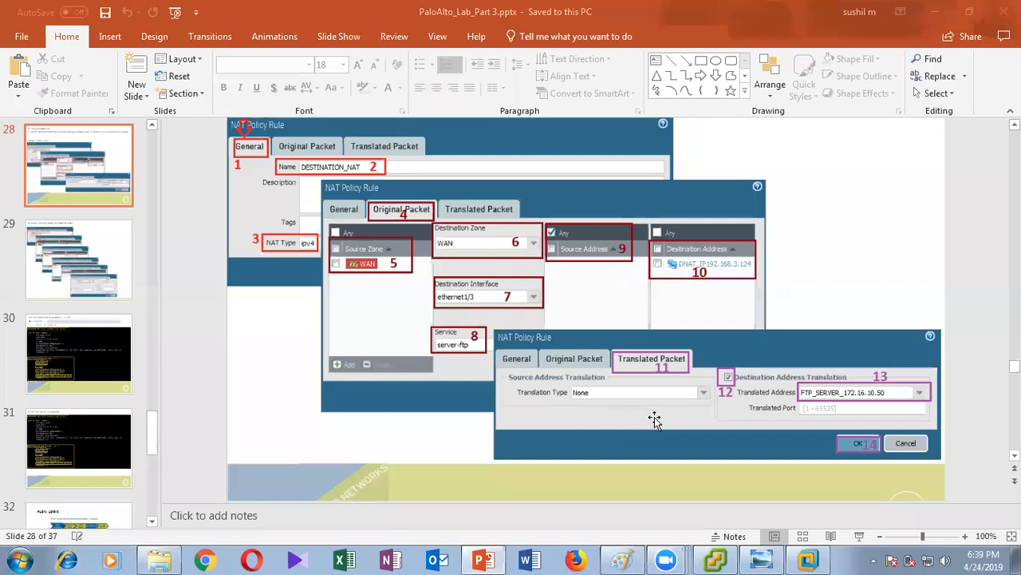
pyautogui.hotkey('alt', 'Tab')
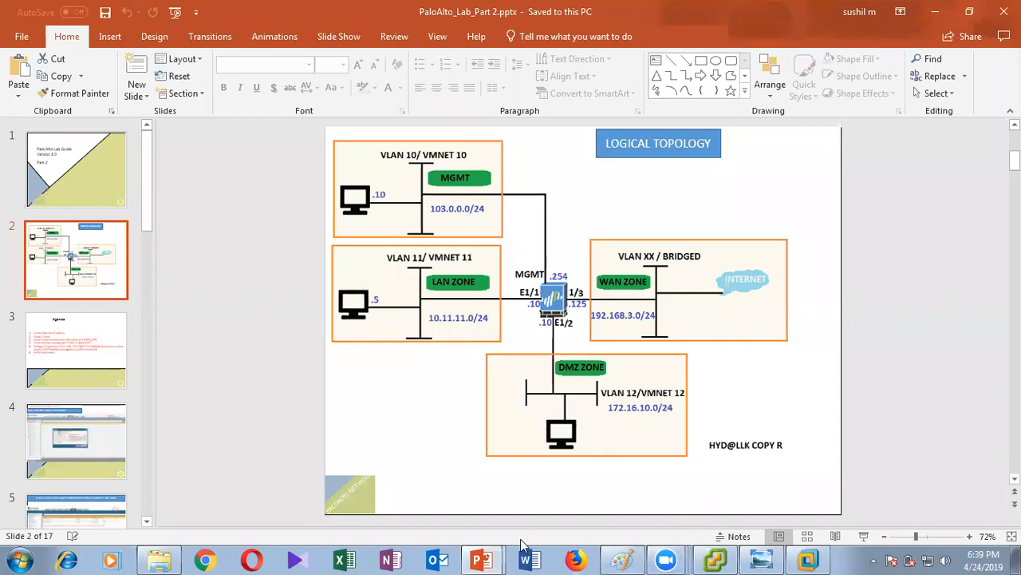
pyautogui.click(482, 558)
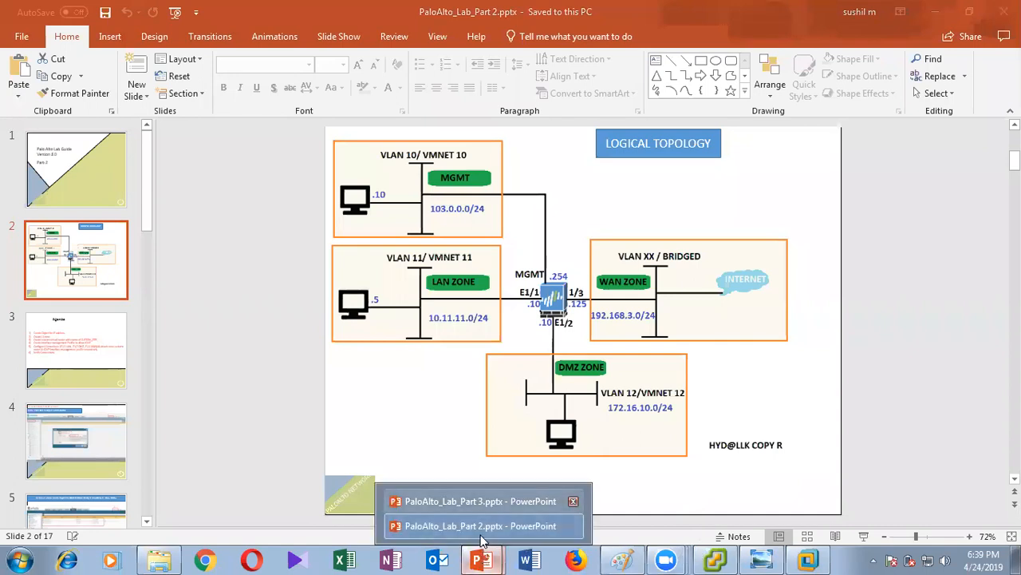
pyautogui.click(482, 535)
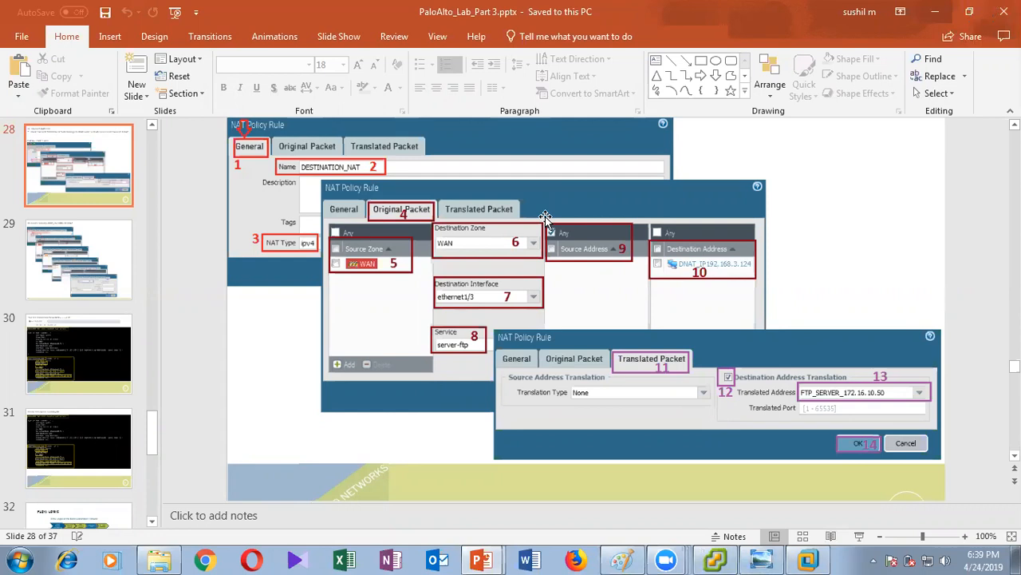
# Minimize the Part 3 and Part 2 lab decks and close the lab guide folder.
pyautogui.click(934, 12)
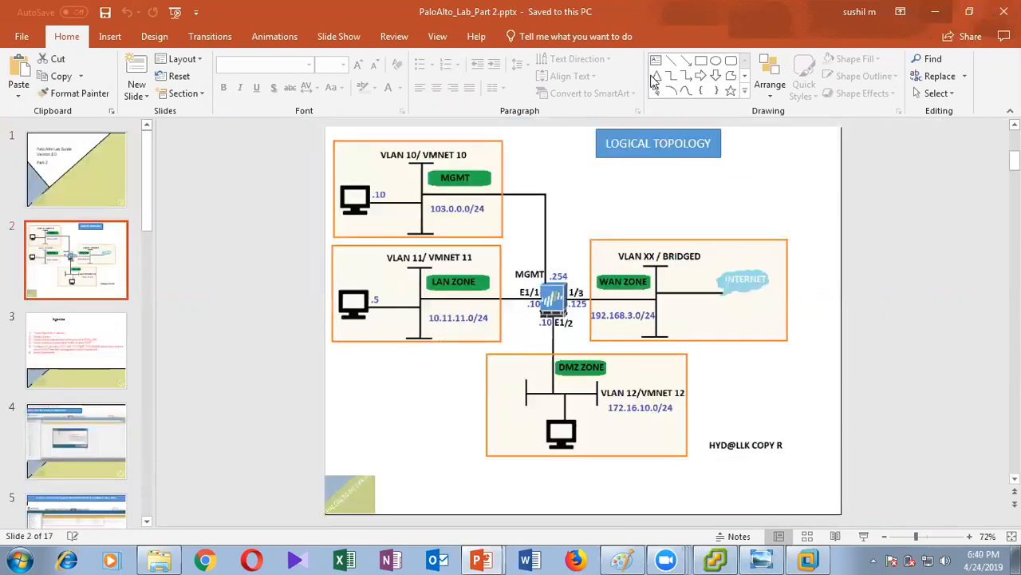
pyautogui.click(936, 12)
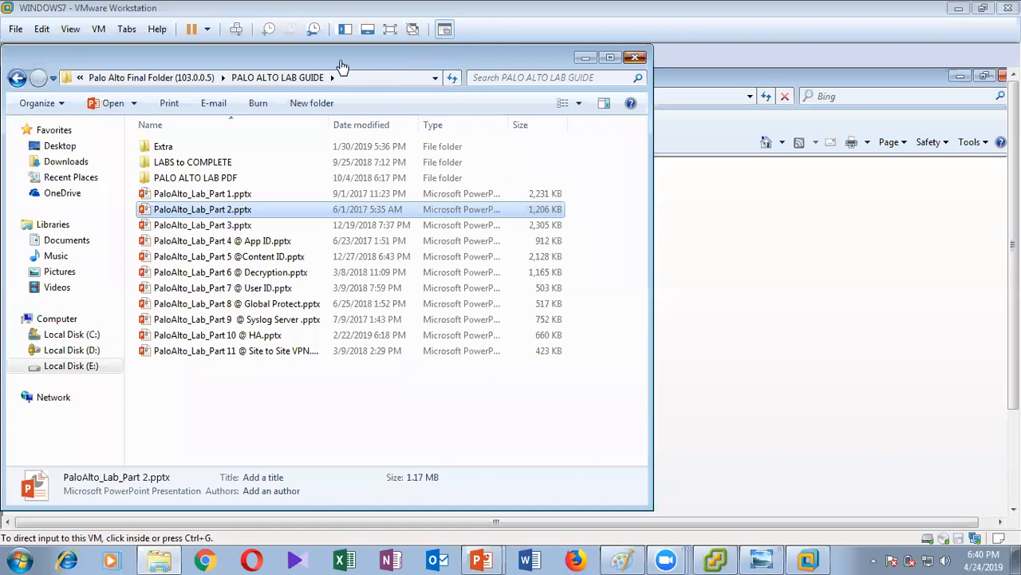
pyautogui.click(635, 58)
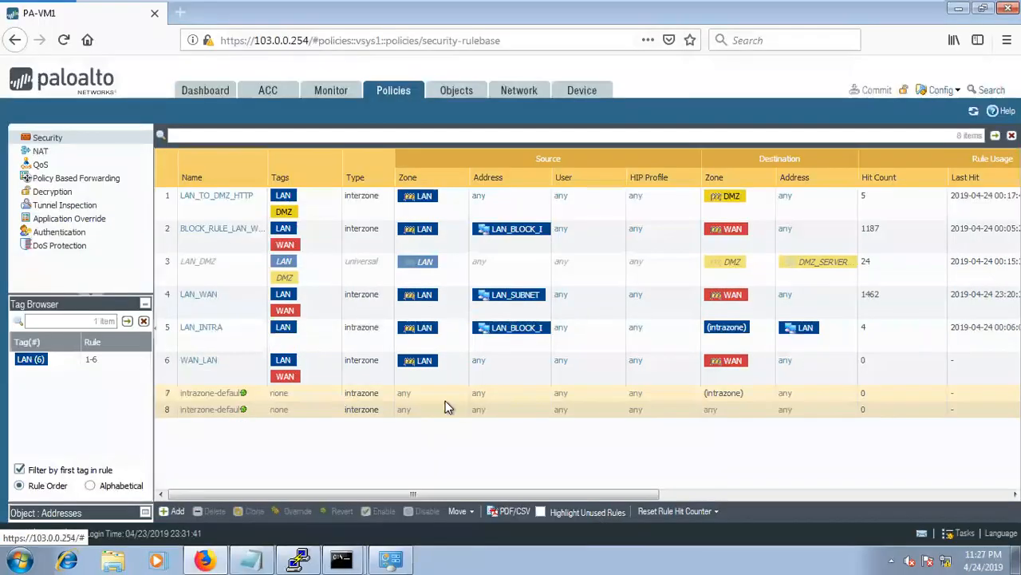
# Edit WAN_LAN: mark the LAN source zone, remove the WAN destination zone, add a new one.
pyautogui.click(206, 366)
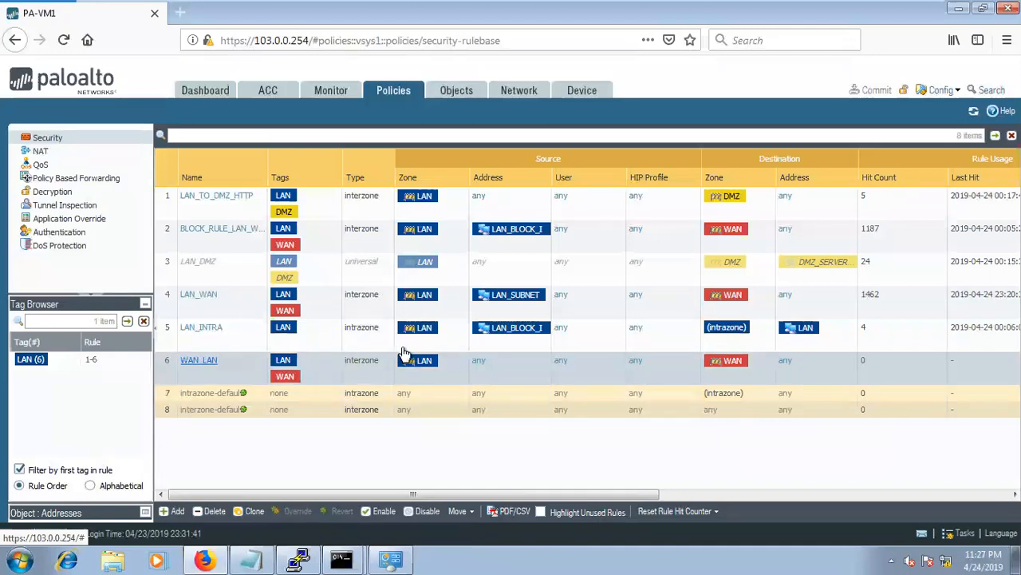
pyautogui.click(746, 355)
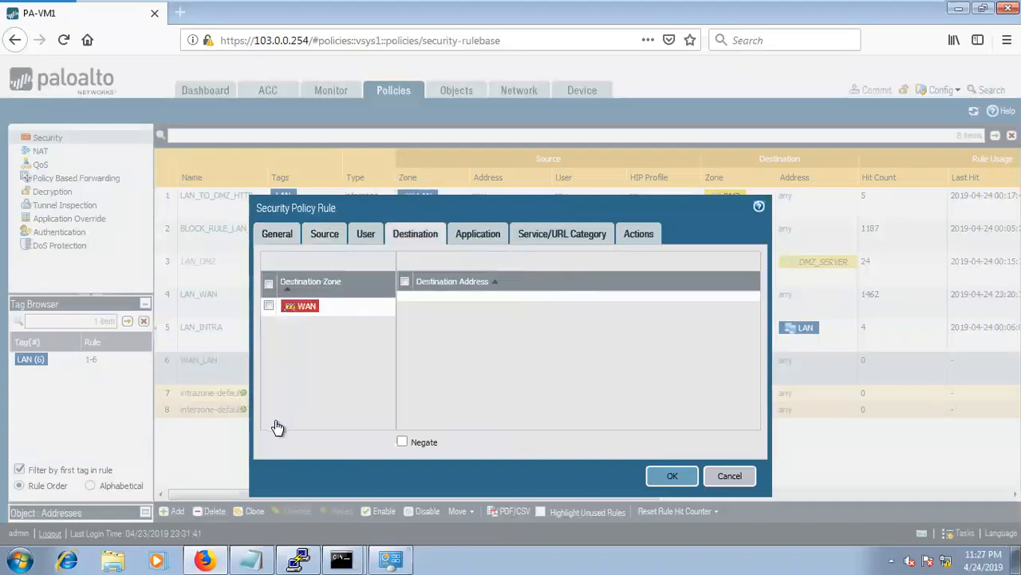
pyautogui.click(278, 421)
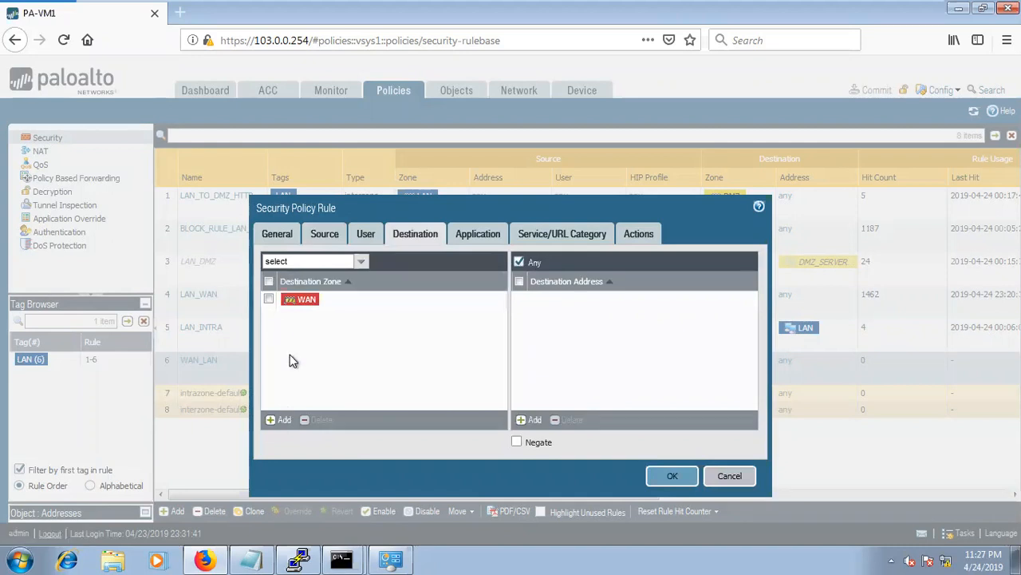
pyautogui.click(324, 233)
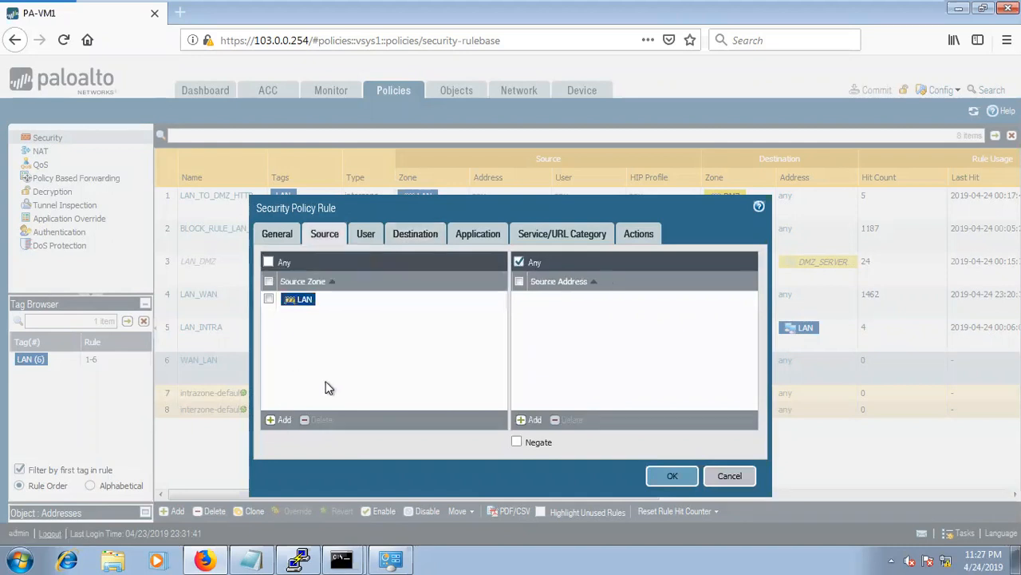
pyautogui.click(269, 299)
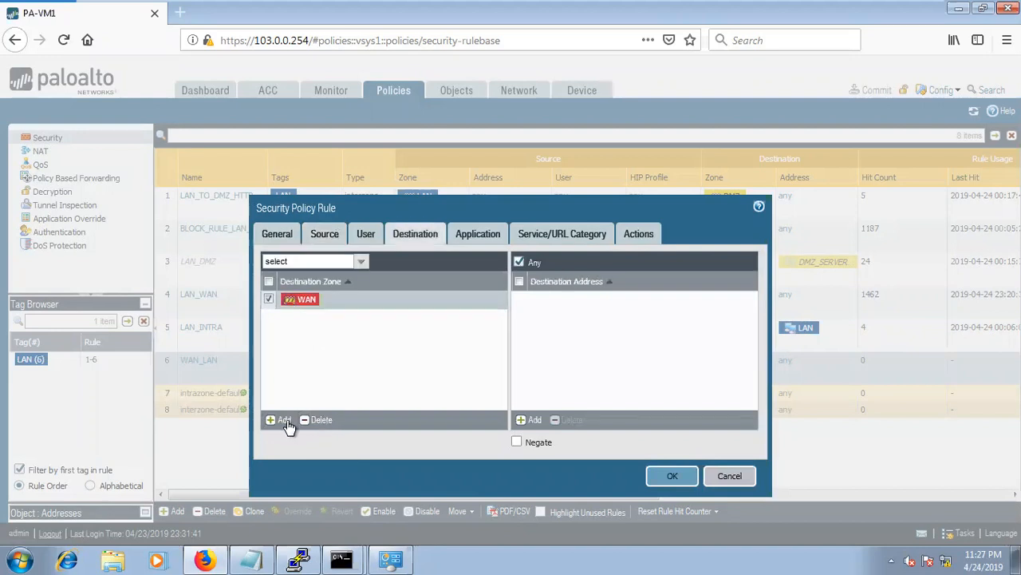
pyautogui.click(315, 421)
pyautogui.click(289, 416)
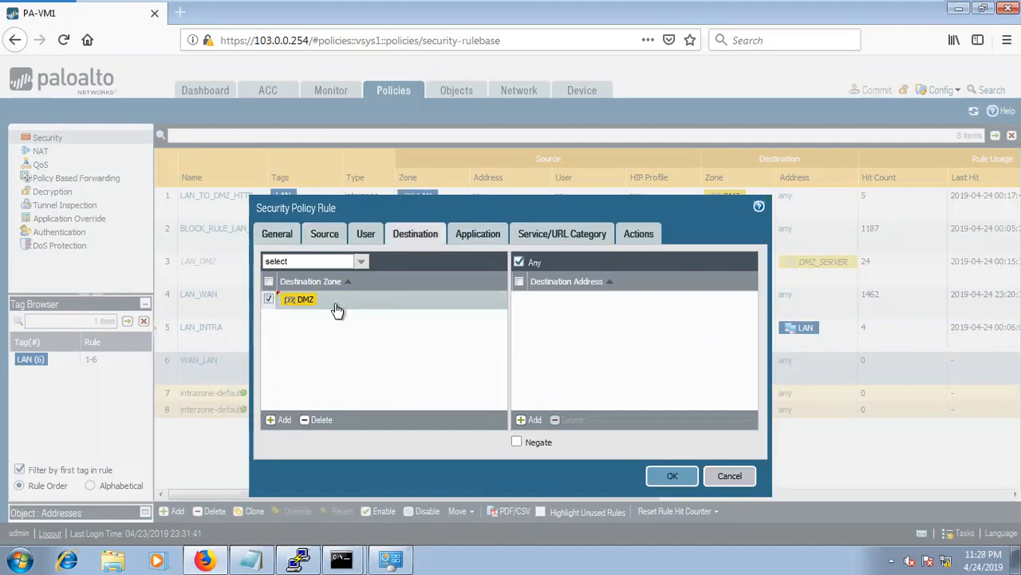
# Finish rule 6 as WAN_DMZ with destination zone DMZ and commit all changes.
pyautogui.click(478, 233)
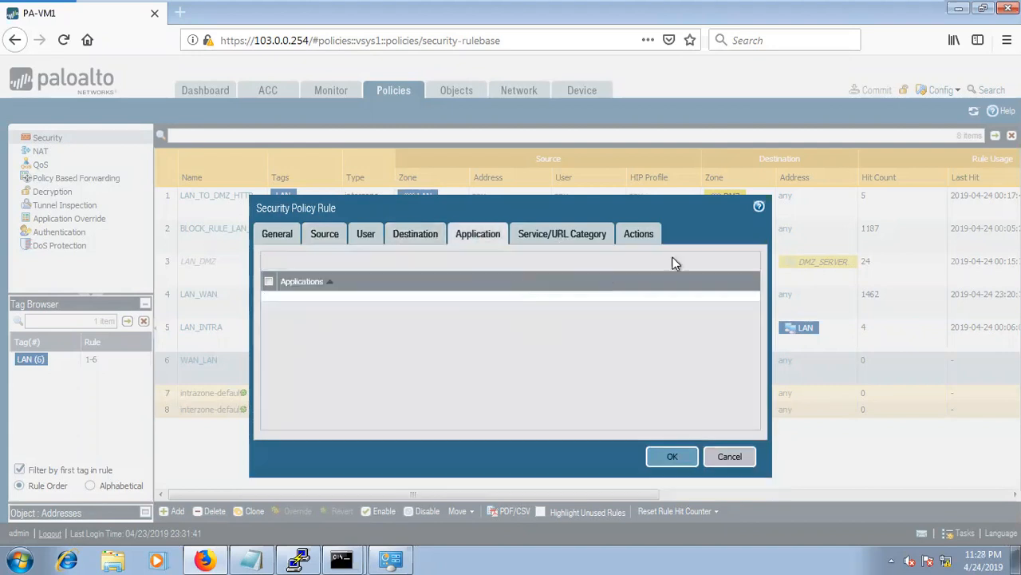
pyautogui.click(563, 233)
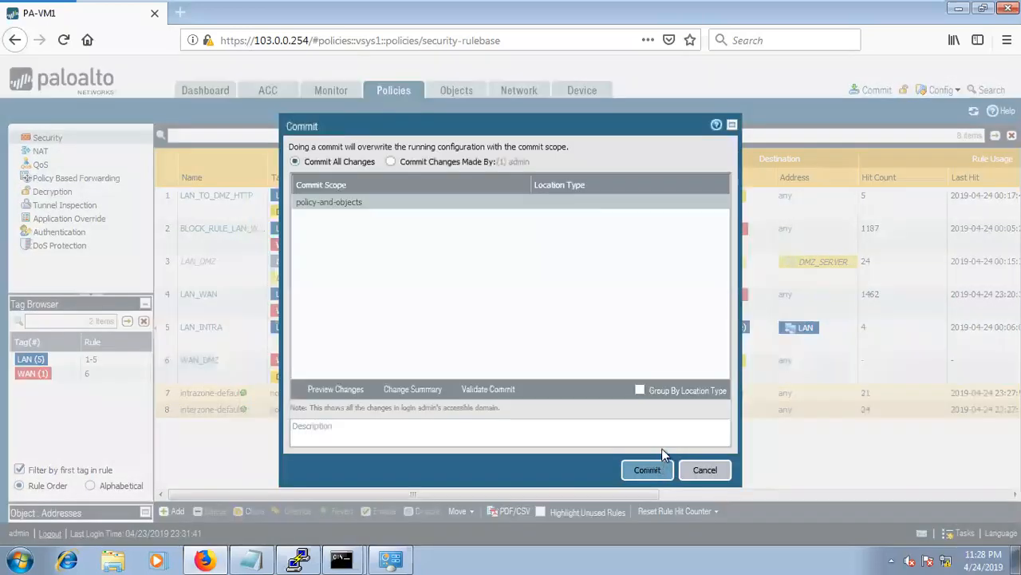
pyautogui.click(659, 468)
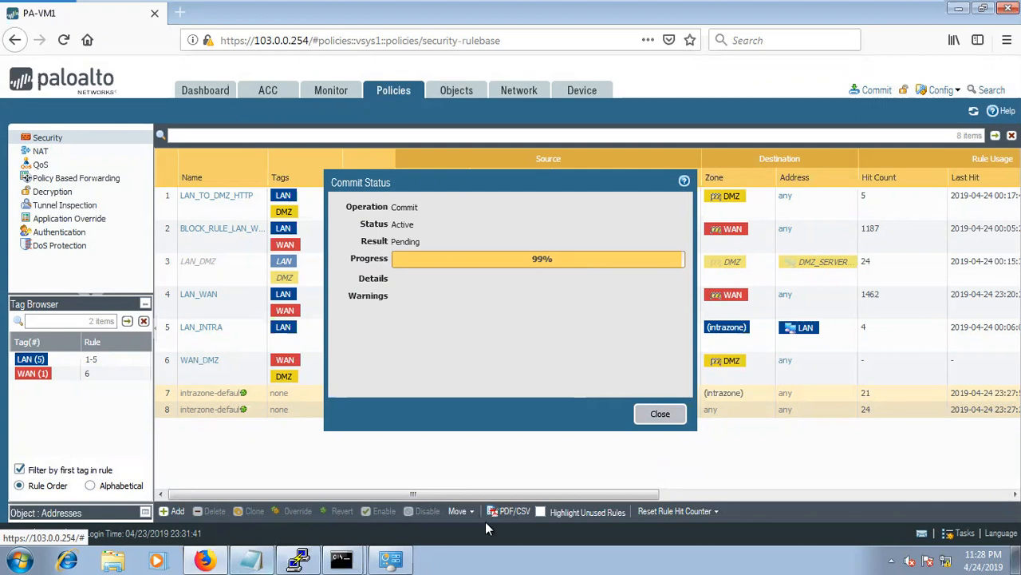
pyautogui.hotkey('ctrl', 'alt', 'Return')
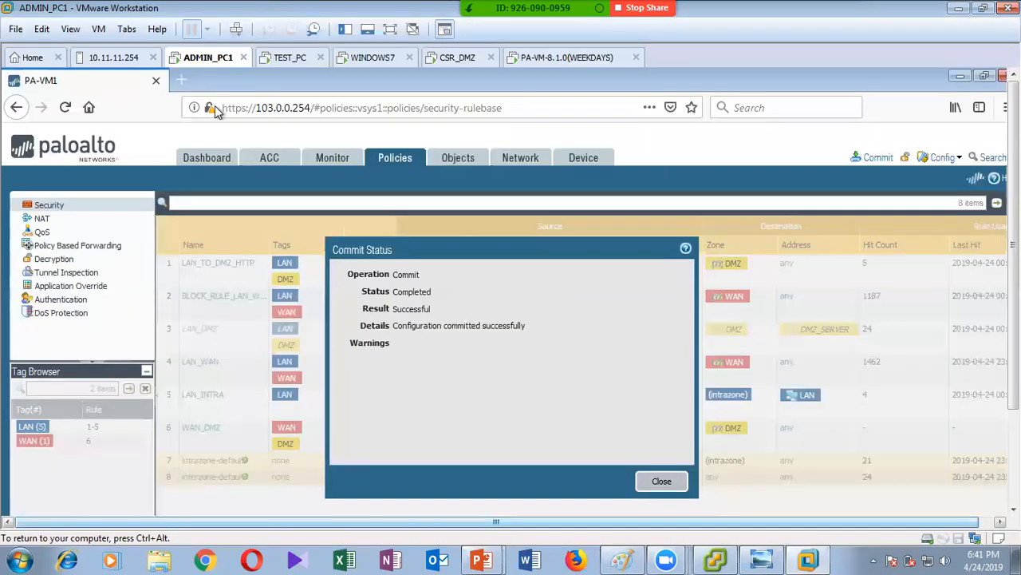
# Log in to the DMZ web page in IE on the WINDOWS7 VM with the admin account.
pyautogui.click(457, 57)
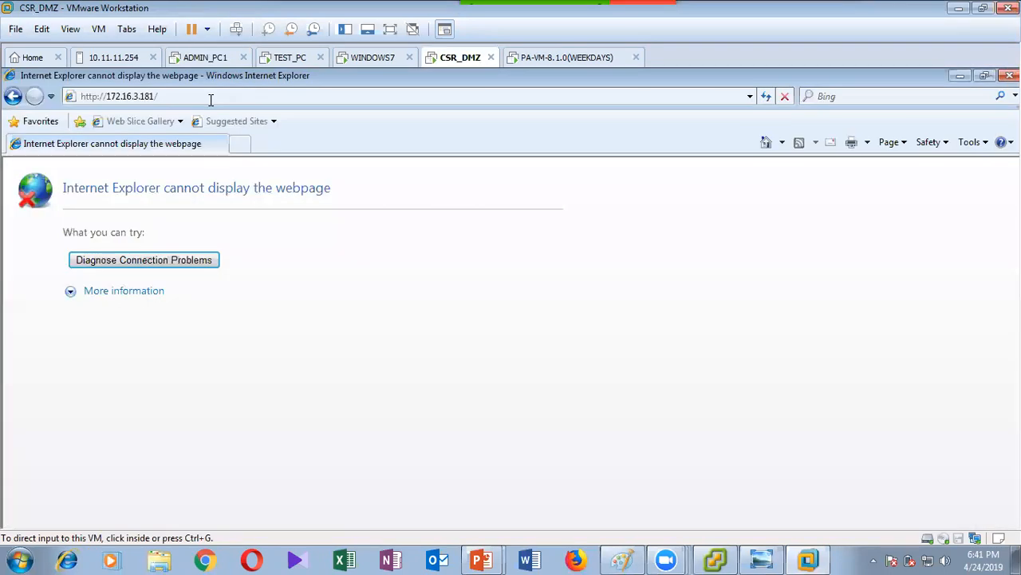
pyautogui.hotkey('ctrl', 'shift', 'Tab')
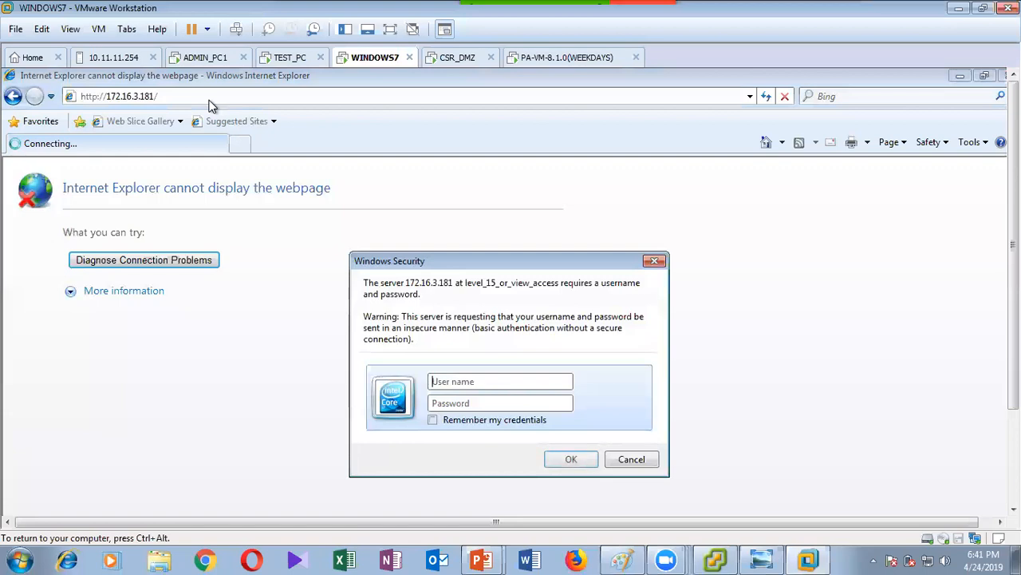
pyautogui.write('admin')
pyautogui.press('Tab')
pyautogui.write('admin')
pyautogui.press('Return')
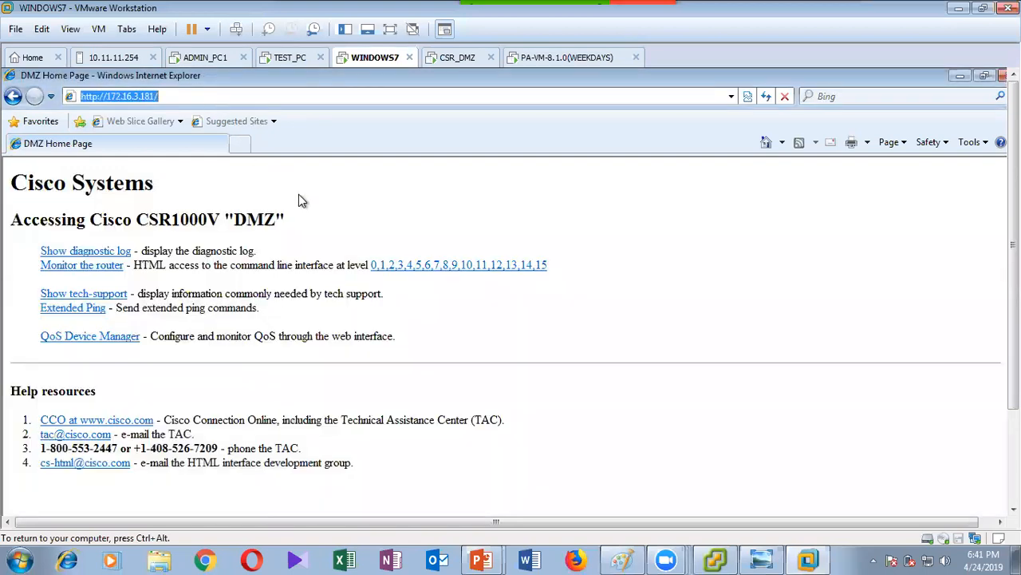
# Highlight the DMZ router name, then view the PA-VM NAT rule translating 172.16.3.181 to 192.168.30.3.
pyautogui.moveTo(148, 220); pyautogui.dragTo(292, 222)
pyautogui.click(381, 226)
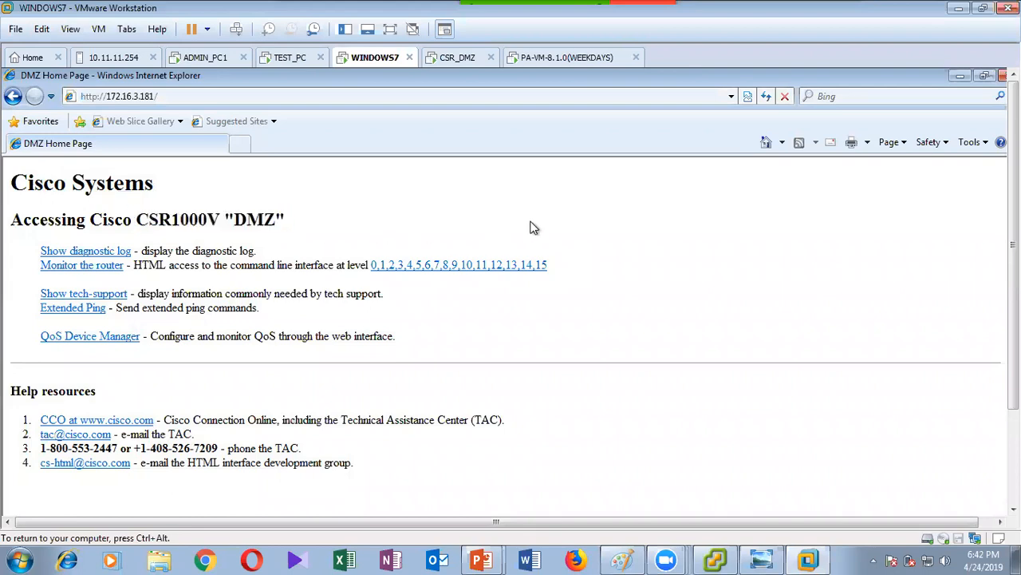
pyautogui.click(457, 59)
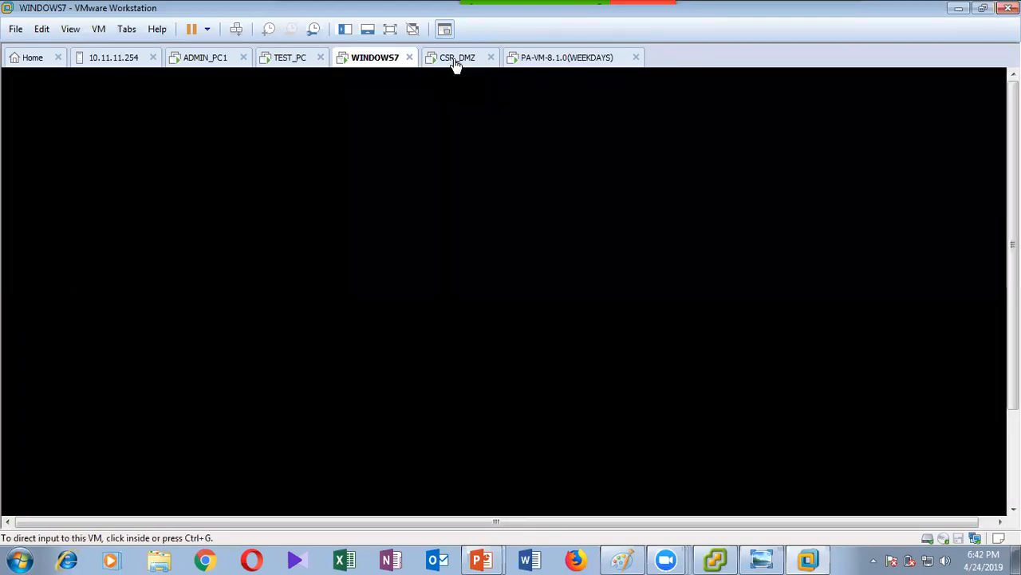
pyautogui.click(555, 64)
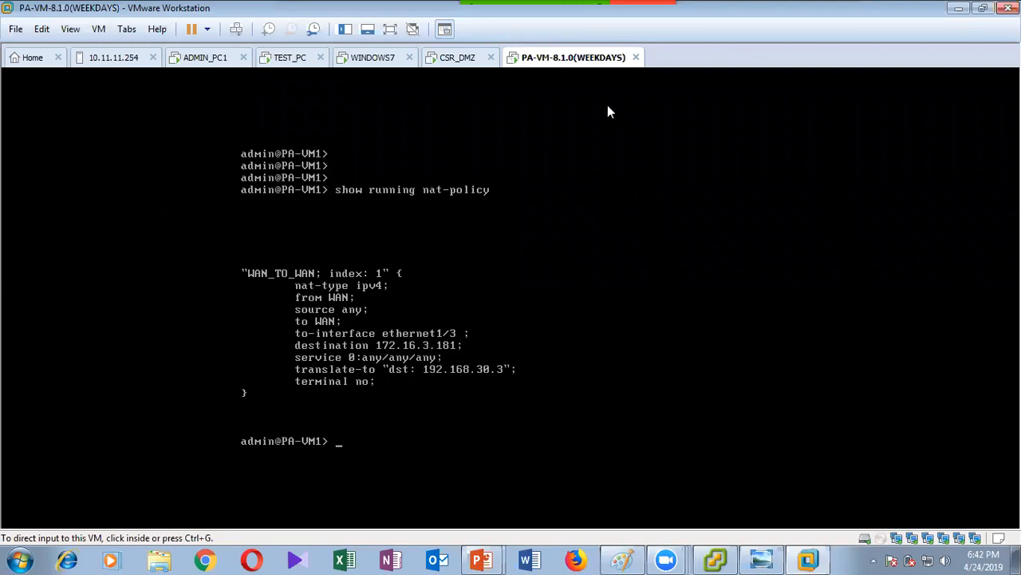
# Check the server IP in the Windows 7 DMZ page address, then focus the CSR_DMZ console.
pyautogui.click(459, 59)
pyautogui.click(372, 57)
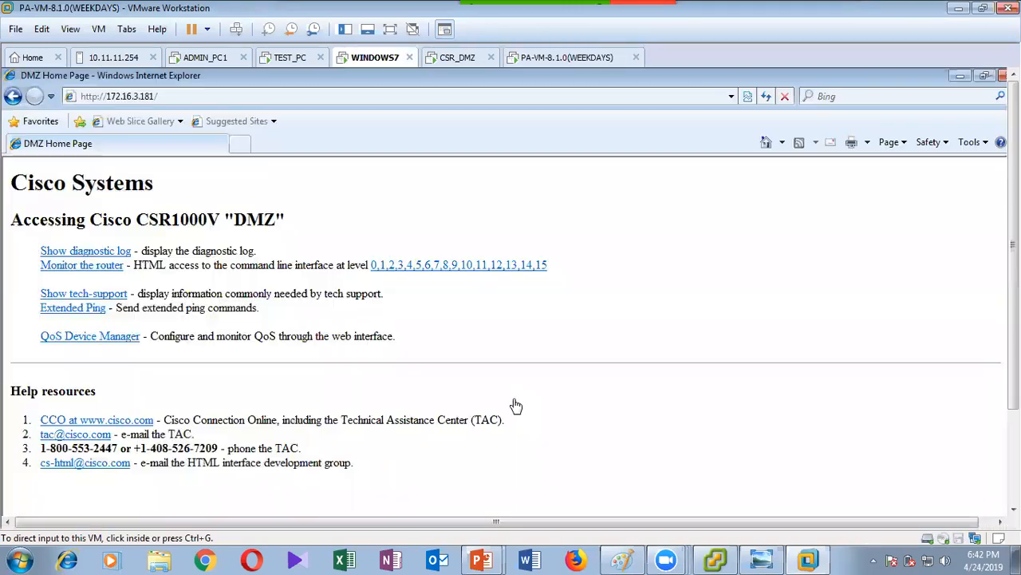
pyautogui.click(212, 96)
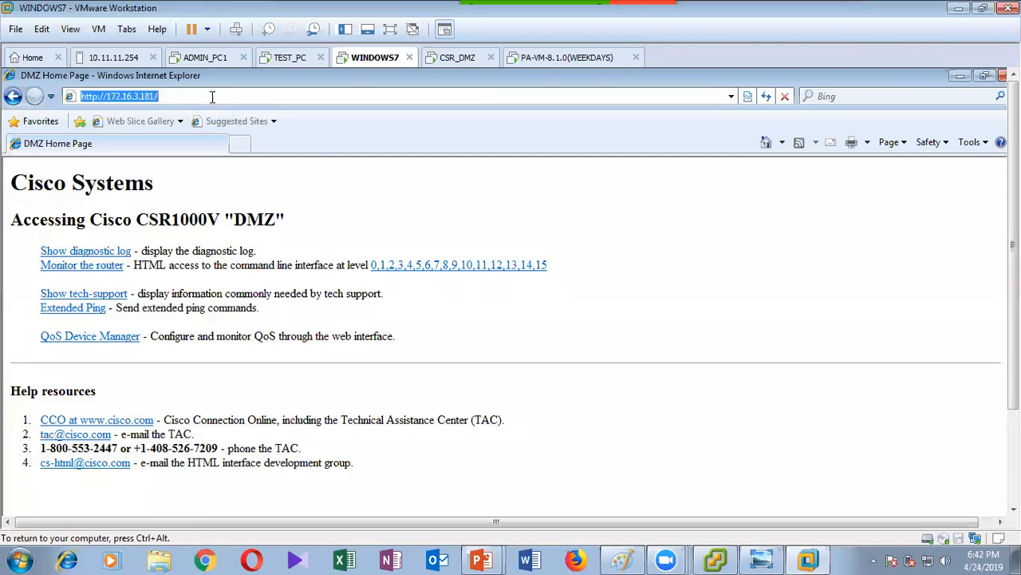
pyautogui.moveTo(168, 97); pyautogui.dragTo(108, 96)
pyautogui.click(470, 59)
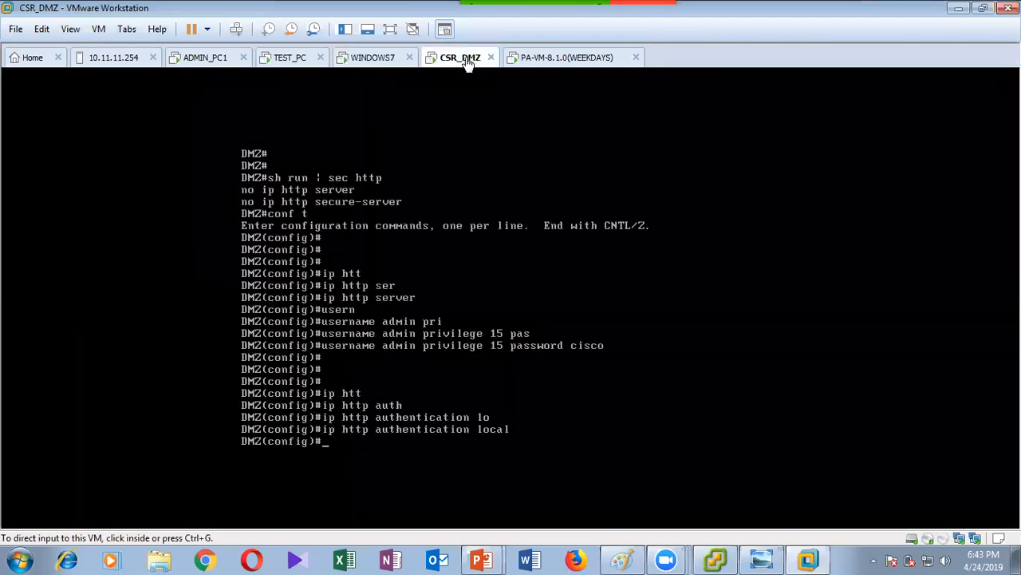
pyautogui.click(479, 280)
# Exit config mode and run 'show ip http server history' on CSR_DMZ, showing three connections.
pyautogui.write('end')
pyautogui.press('Return')
pyautogui.write('sh ip http s')
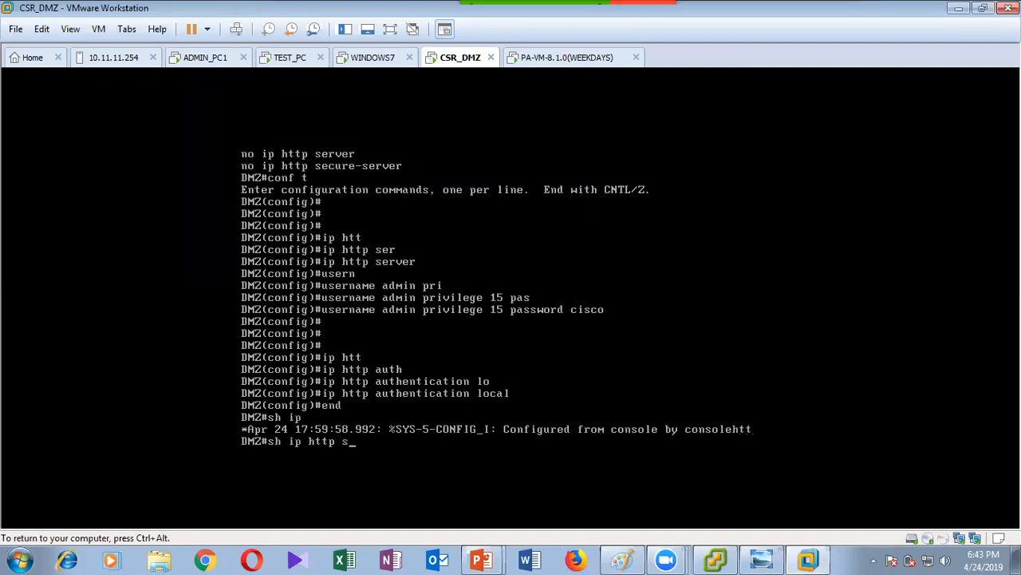
pyautogui.write('er')
pyautogui.press('Tab')
pyautogui.press('Return')
pyautogui.press('Up')
pyautogui.write('hi')
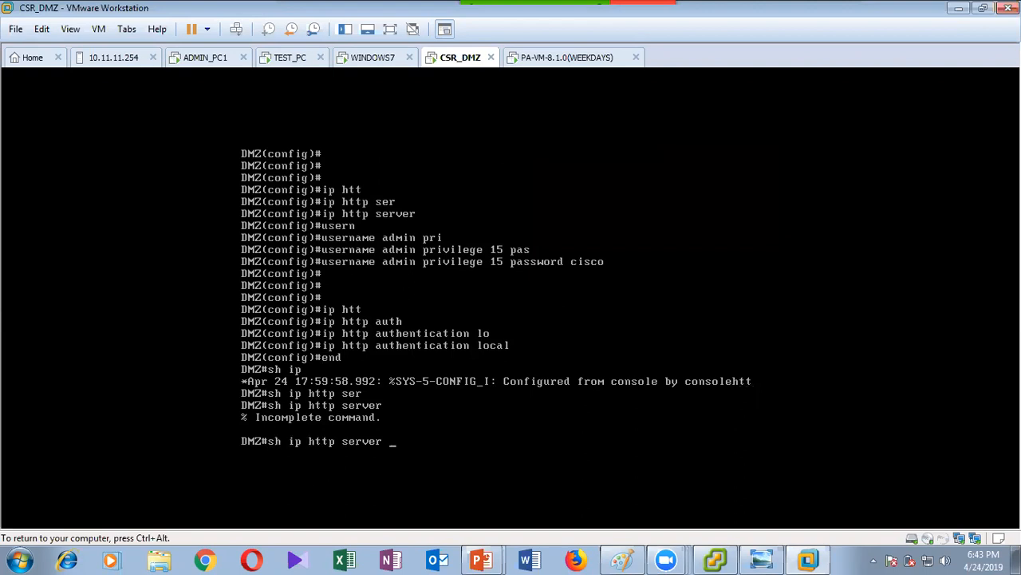
pyautogui.press('Tab')
pyautogui.press('Return')
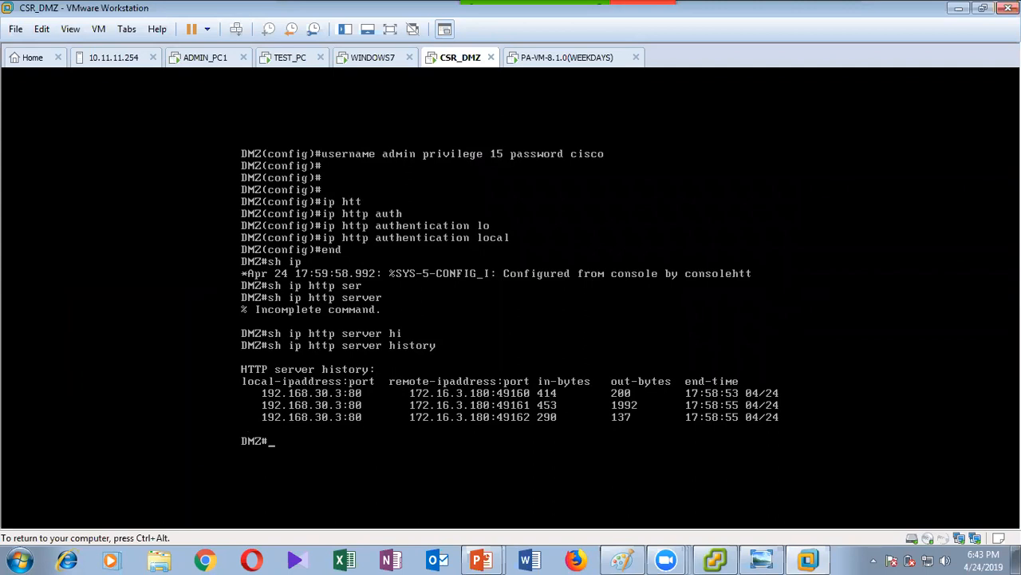
pyautogui.hotkey('ctrl', 'alt')
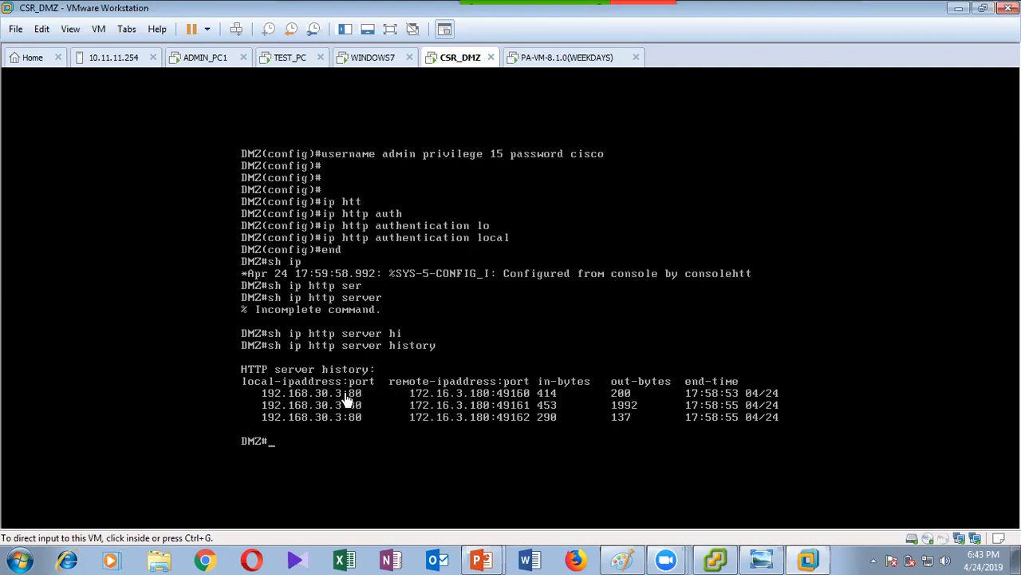
# Dismiss the commit result and expand the netbios-ns session in Monitor > Session Browser.
pyautogui.click(215, 57)
pyautogui.click(656, 479)
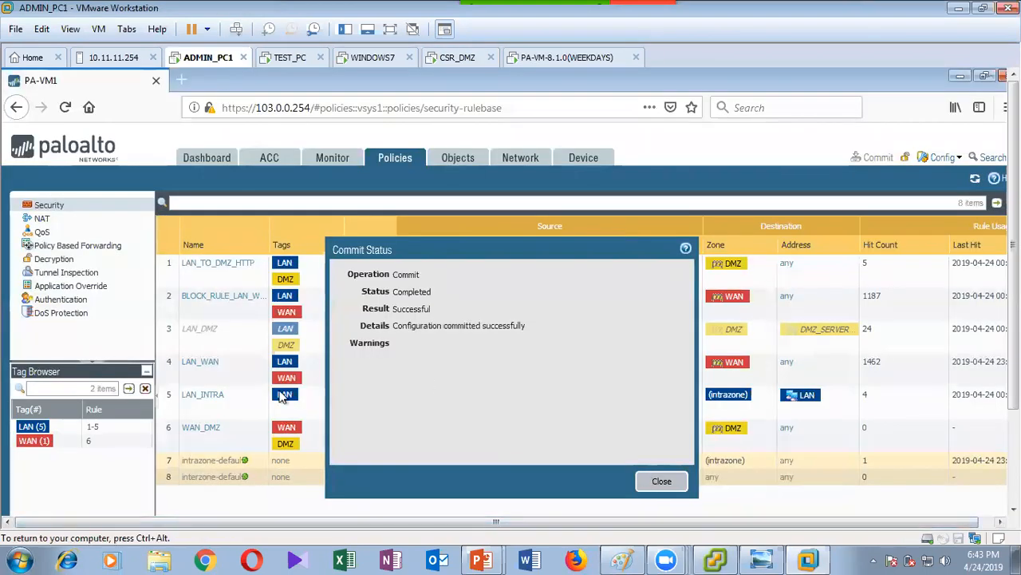
pyautogui.click(660, 482)
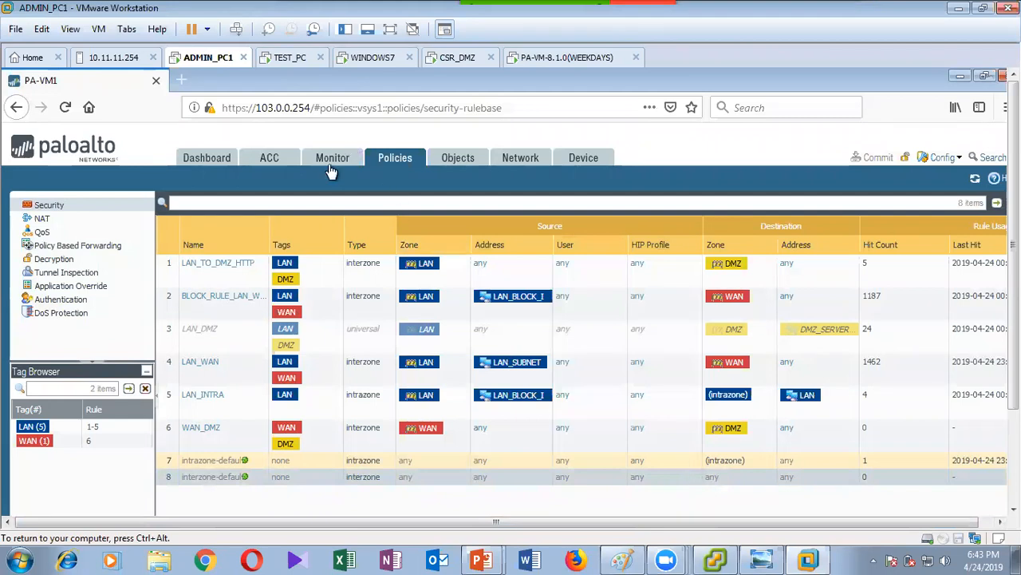
pyautogui.click(333, 164)
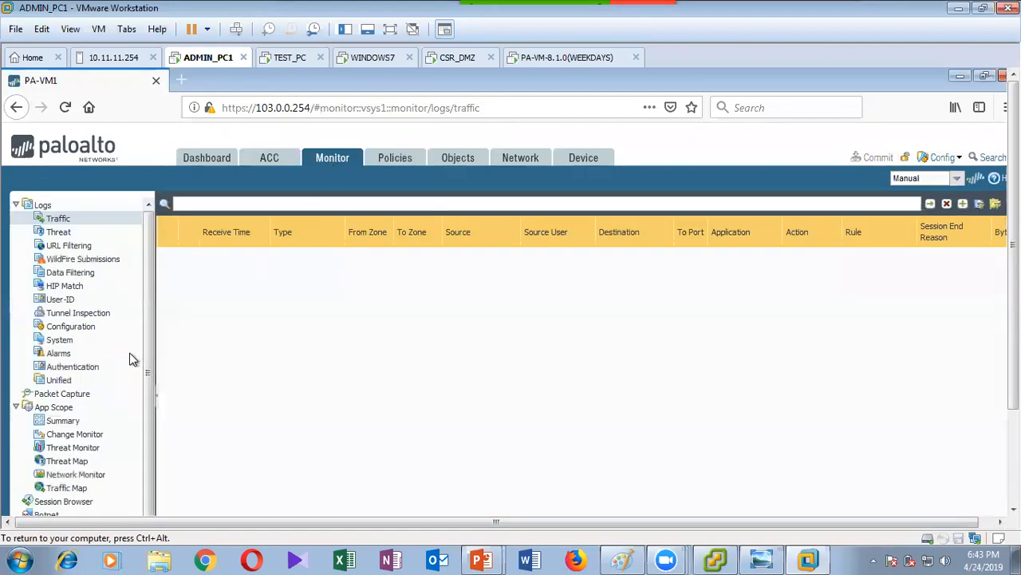
pyautogui.scroll(-1, 137, 417)
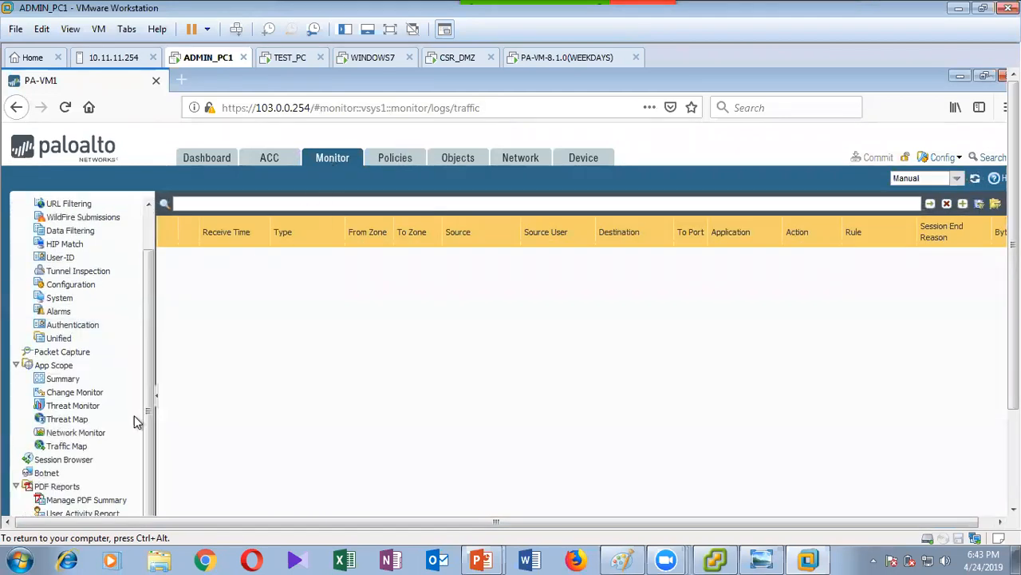
pyautogui.click(77, 465)
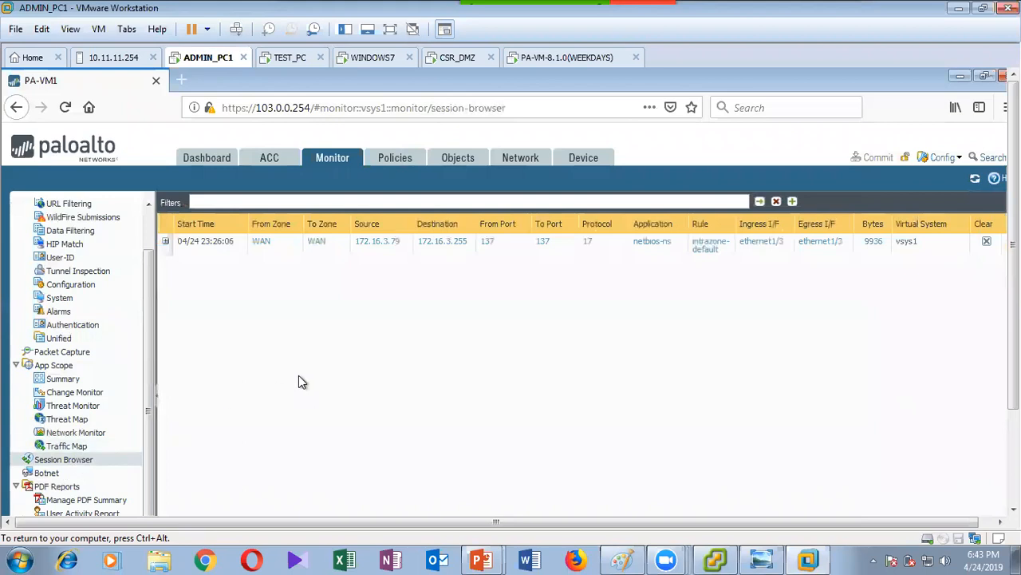
pyautogui.click(165, 240)
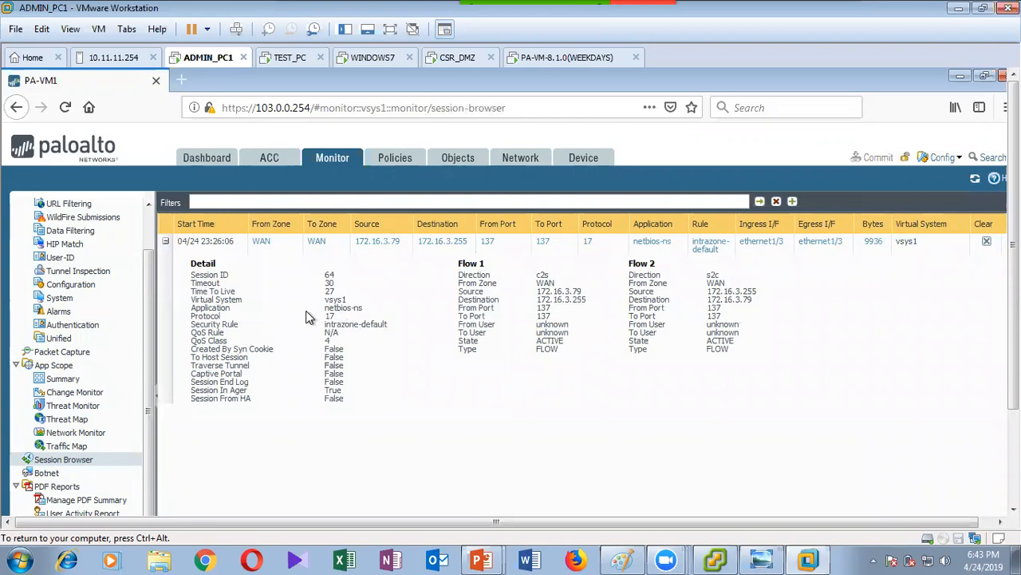
pyautogui.hotkey('ctrl', '+')
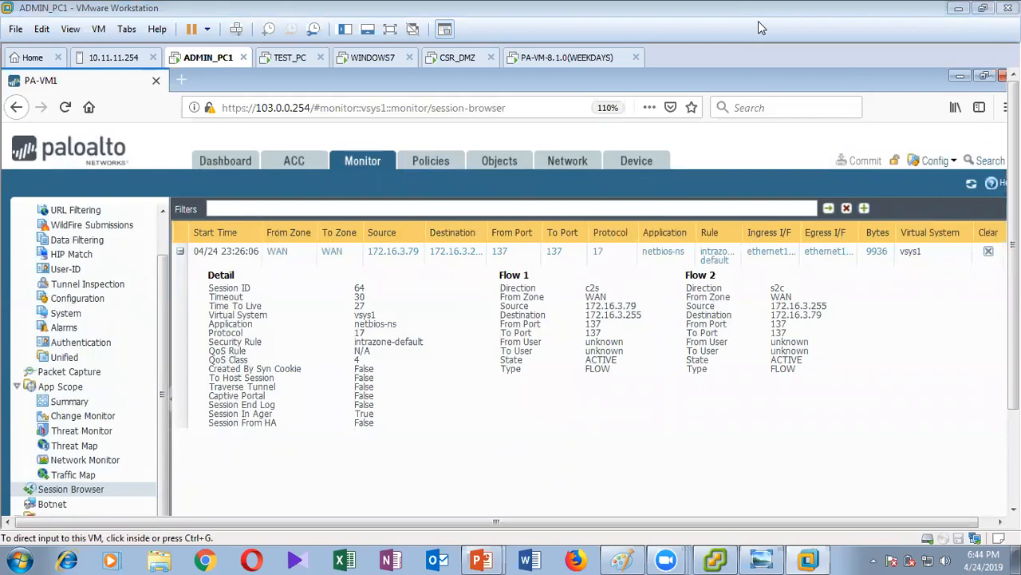
# Launch mspaint from Run, paste the session screenshot, and maximize the window.
pyautogui.press('super+r')
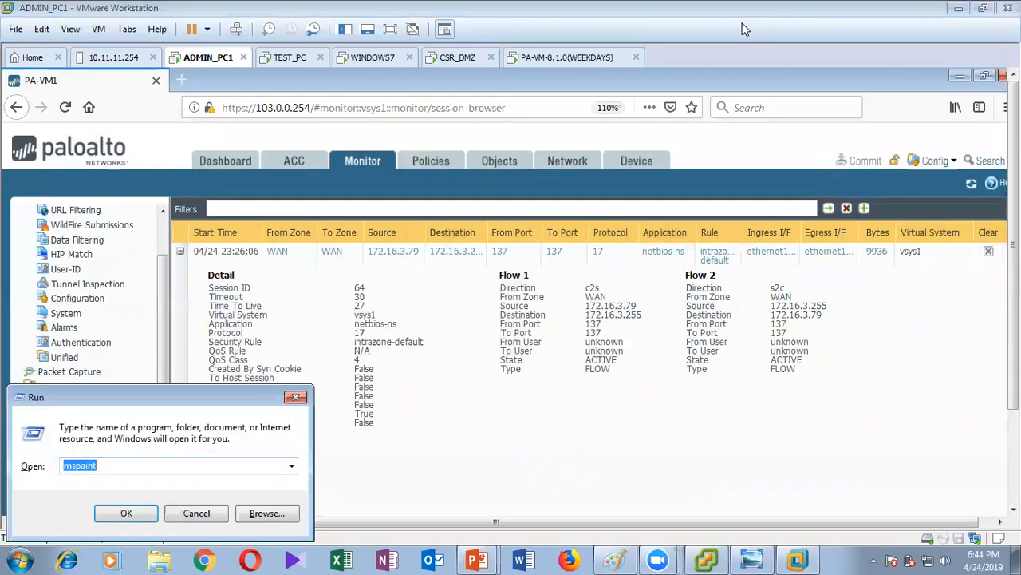
pyautogui.press('Return')
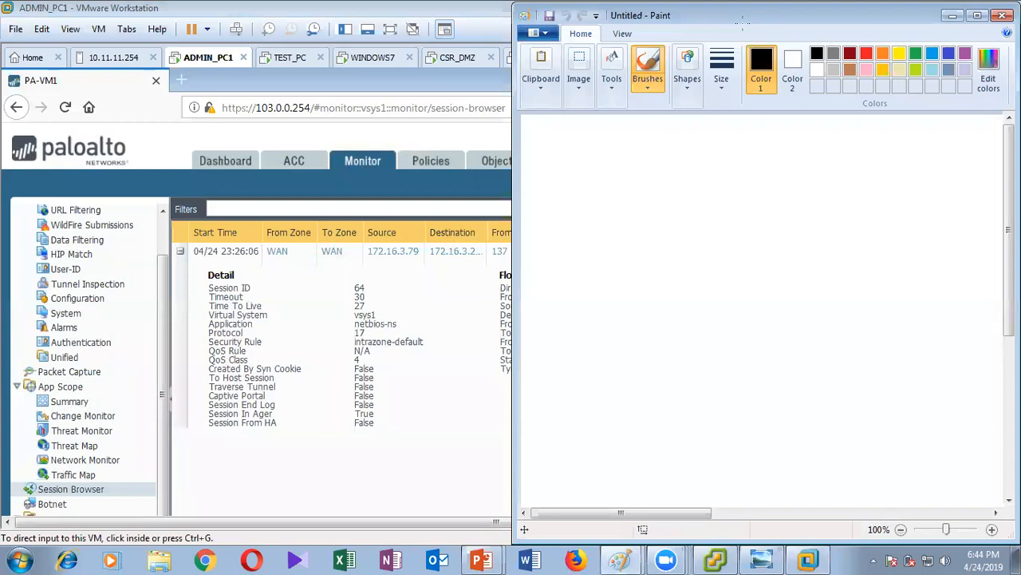
pyautogui.hotkey('ctrl', 'v')
pyautogui.doubleClick(743, 24)
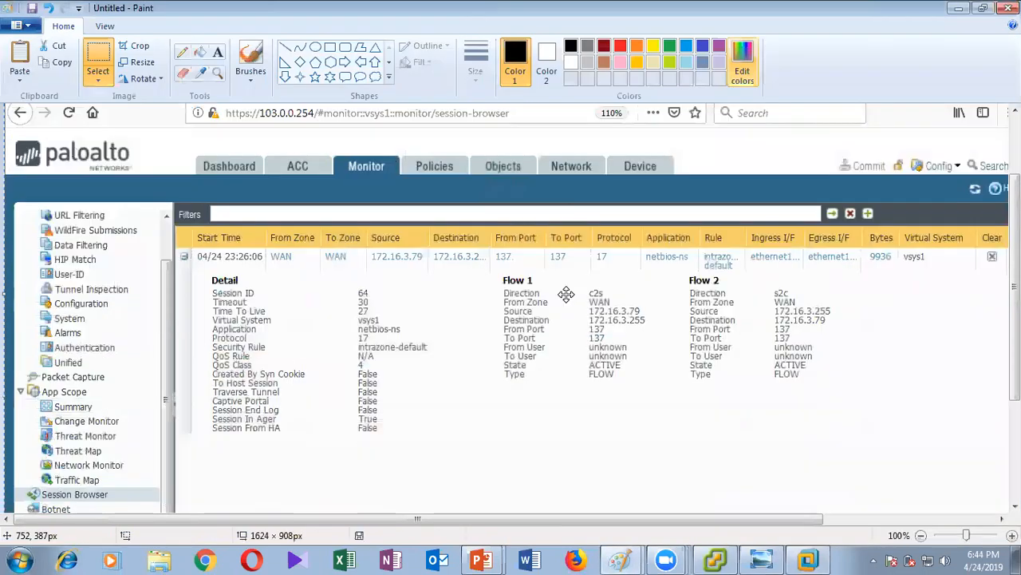
# Draw a thinnest-size red rectangle around the Security Rule intrazone-default row.
pyautogui.click(332, 48)
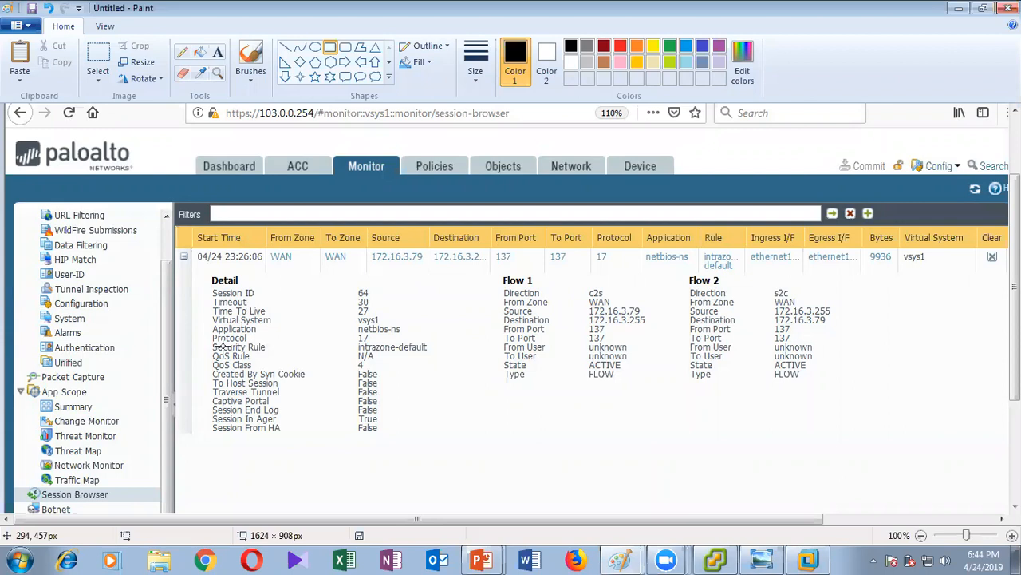
pyautogui.moveTo(206, 339)
pyautogui.mouseDown()
pyautogui.moveTo(289, 356)
pyautogui.moveTo(451, 357)
pyautogui.mouseUp()
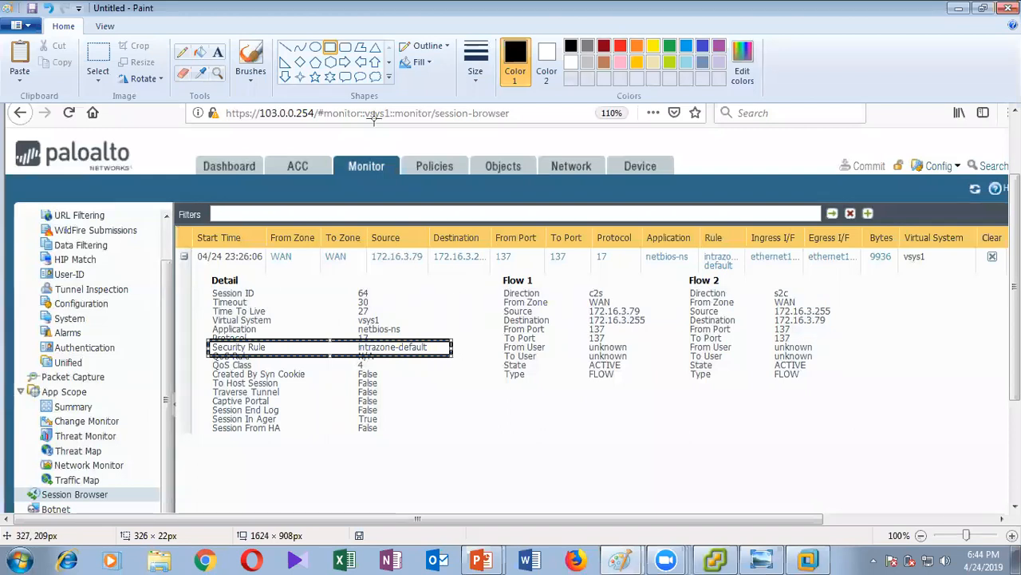
pyautogui.click(476, 60)
pyautogui.click(495, 105)
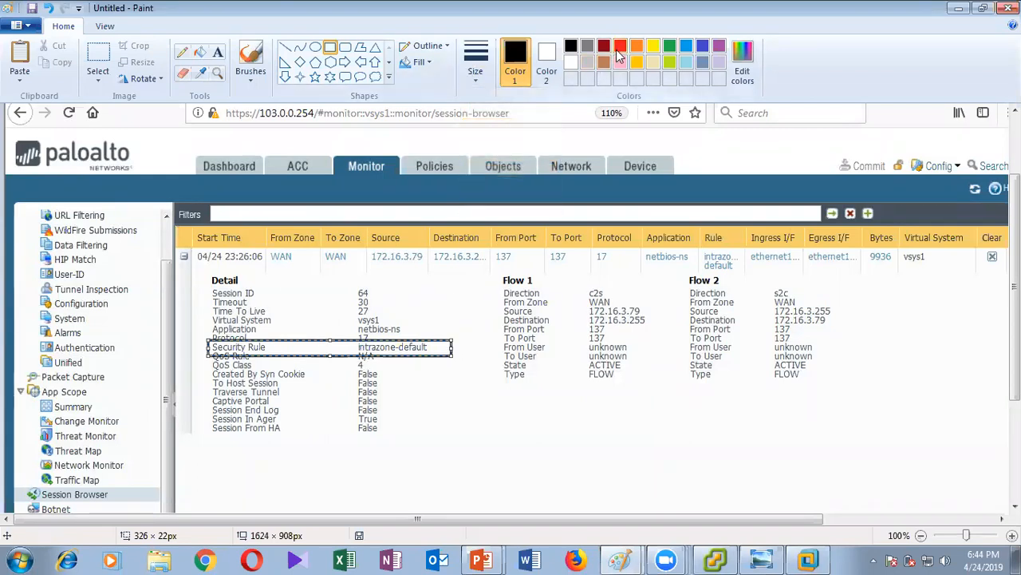
pyautogui.click(621, 46)
pyautogui.click(433, 410)
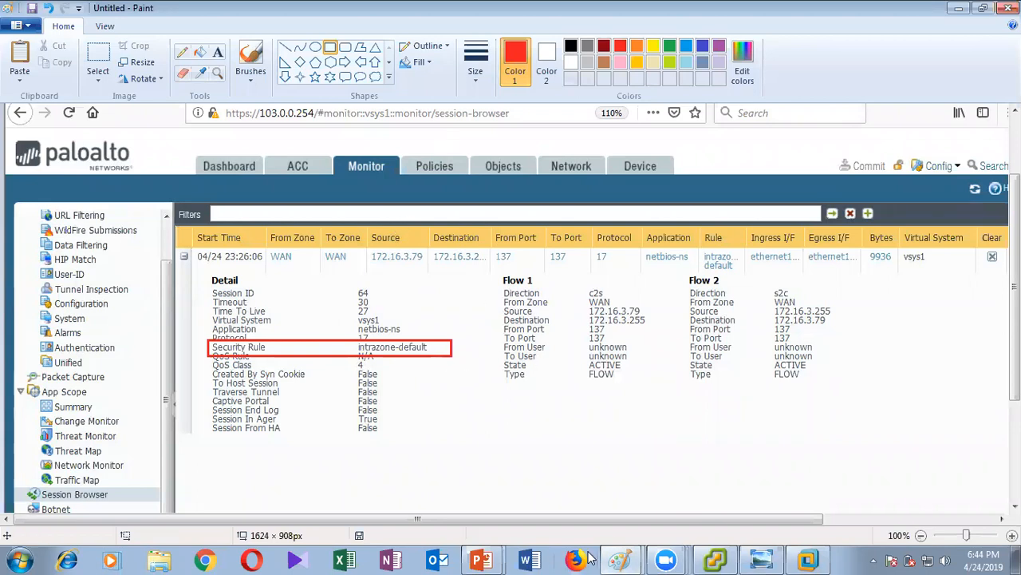
pyautogui.click(762, 560)
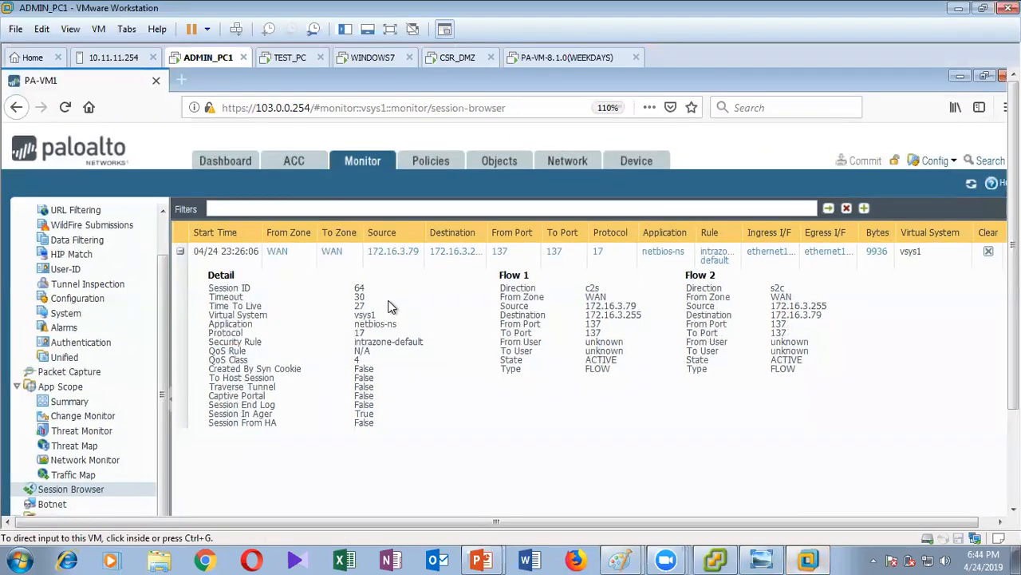
# Review the eight Security policy rules and their hit counts, including LAN_TO_DMZ_HTTP and WAN_DMZ.
pyautogui.click(431, 162)
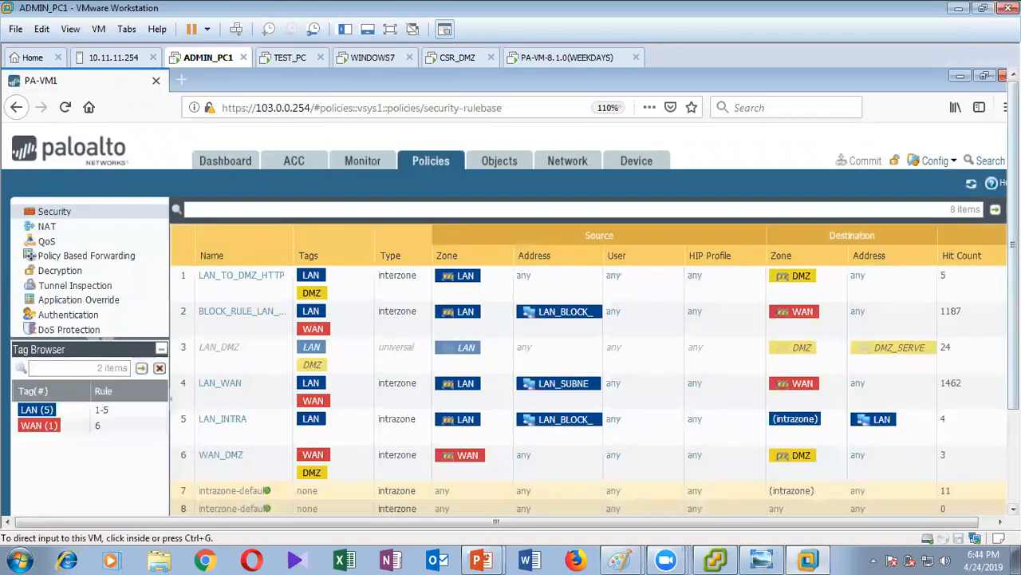
pyautogui.scroll(-3, 475, 389)
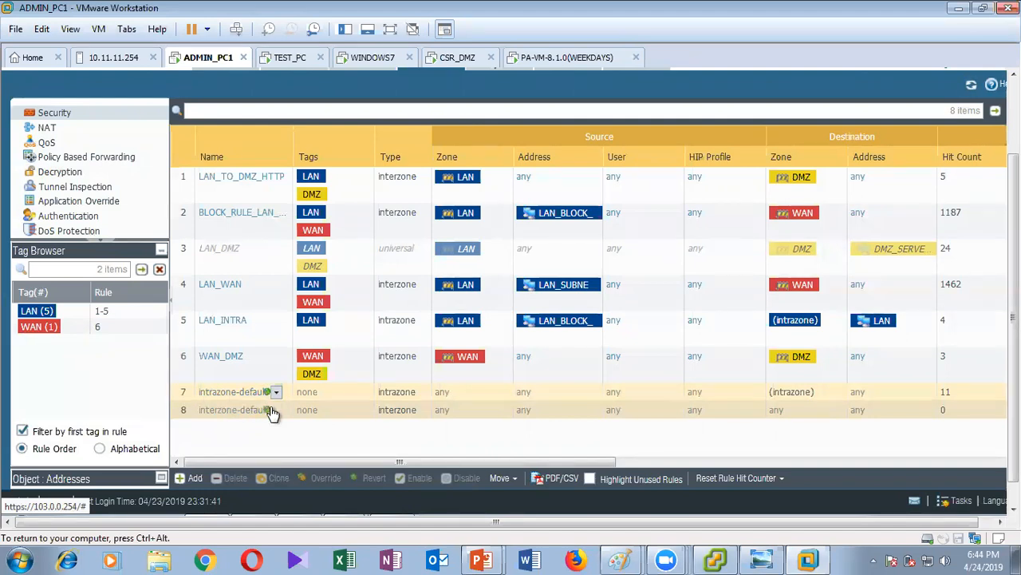
pyautogui.moveTo(643, 480); pyautogui.dragTo(960, 461)
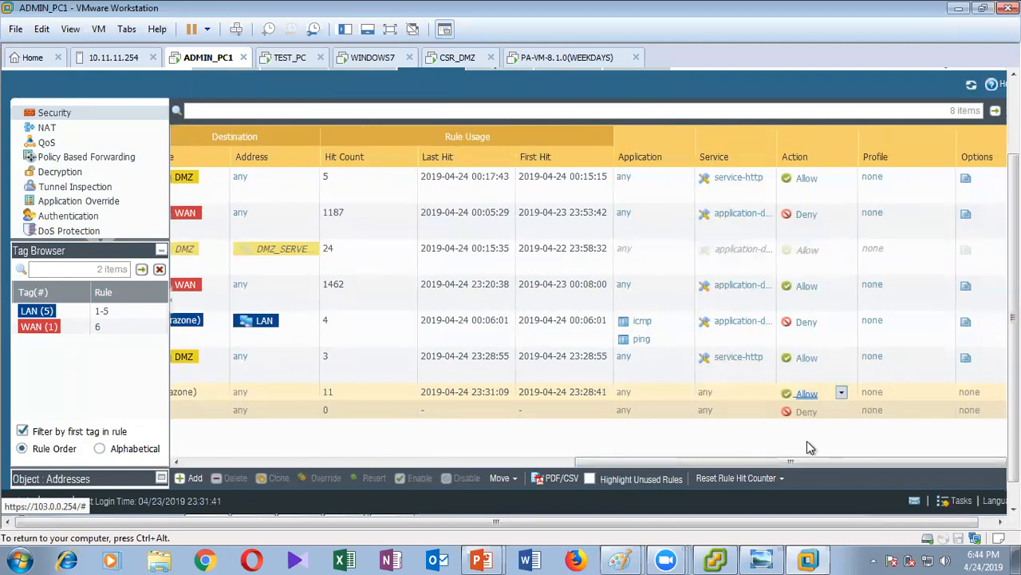
pyautogui.moveTo(803, 459); pyautogui.dragTo(246, 462)
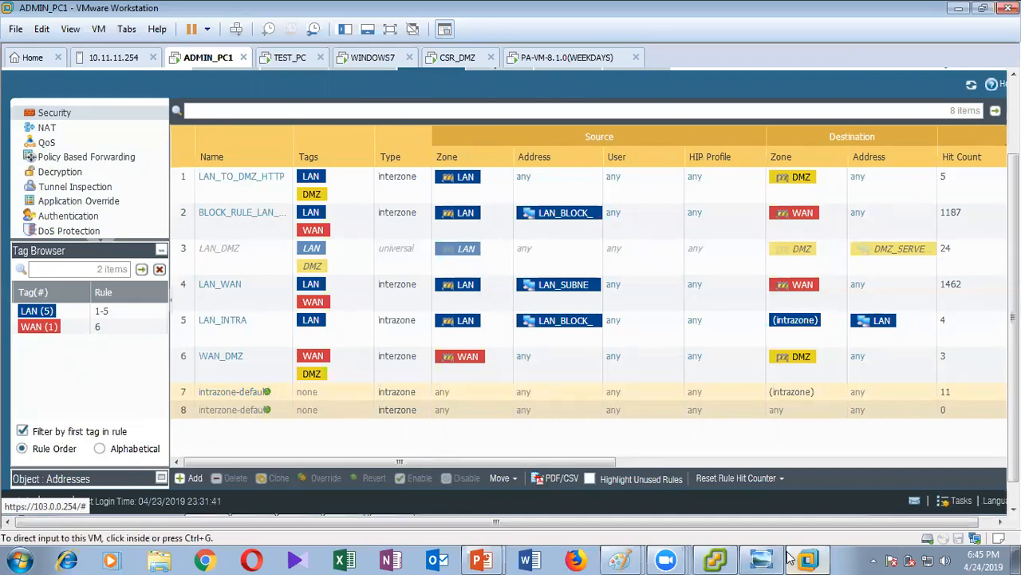
# Undo the Security Rule box, then draw and undo red boxes around intrazone-default and c2s.
pyautogui.moveTo(639, 559)
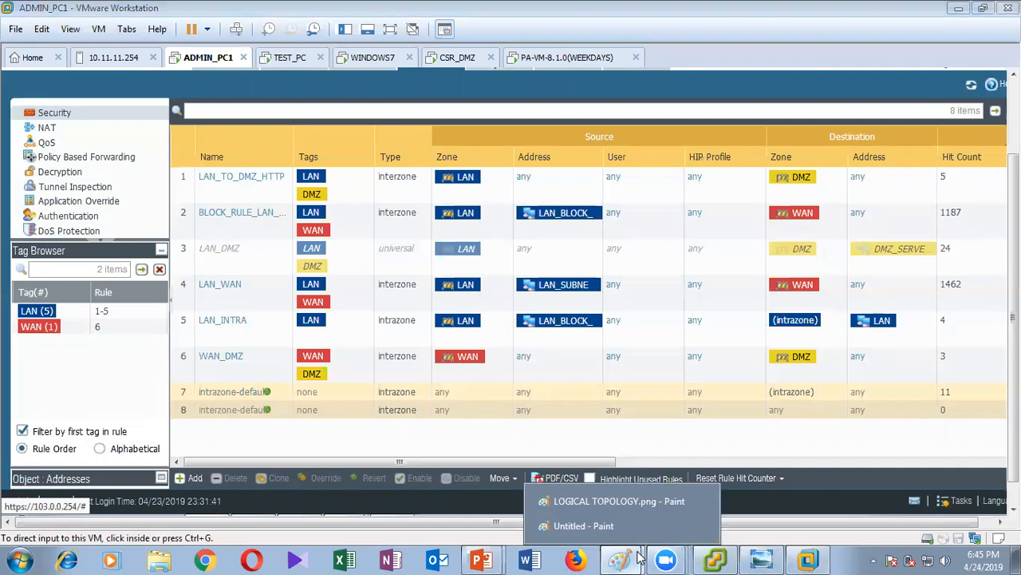
pyautogui.click(606, 523)
pyautogui.hotkey('ctrl', 'z')
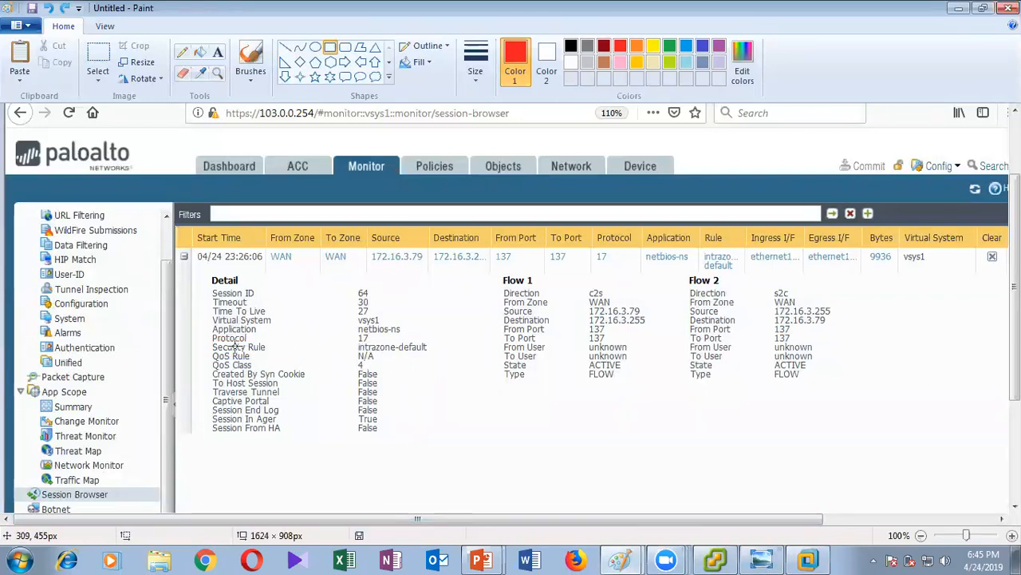
pyautogui.moveTo(353, 340); pyautogui.dragTo(451, 352)
pyautogui.hotkey('ctrl', 'z')
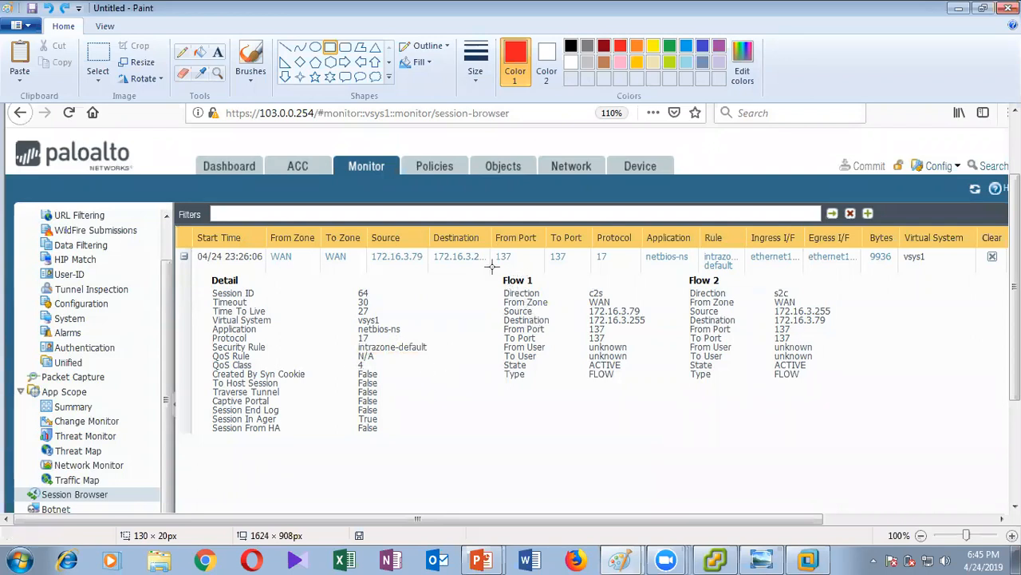
pyautogui.moveTo(582, 287); pyautogui.dragTo(611, 301)
pyautogui.hotkey('ctrl', 'z')
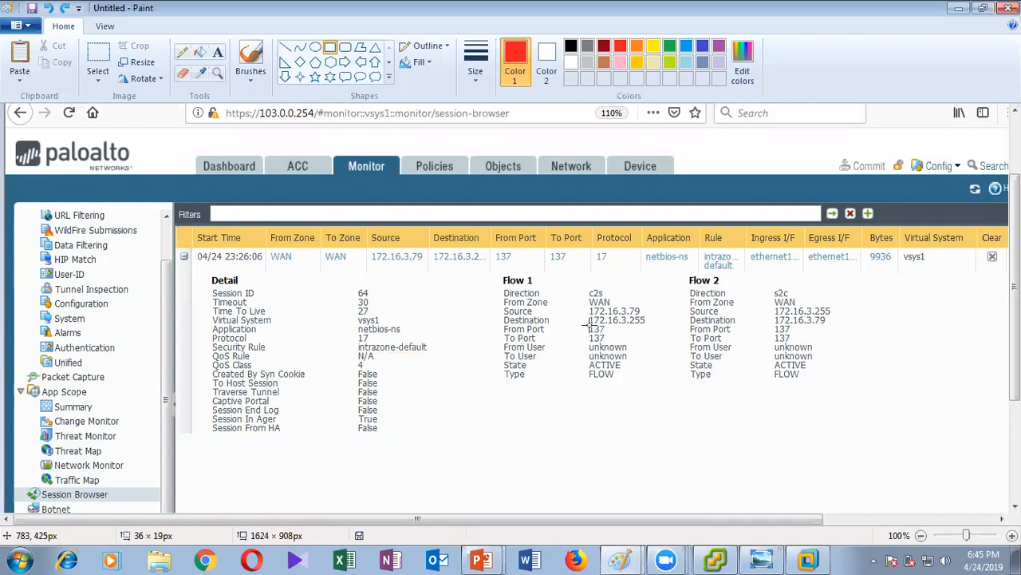
# Box and undo the Flow 1 addresses and ports, then close Paint.
pyautogui.moveTo(585, 306); pyautogui.dragTo(659, 319)
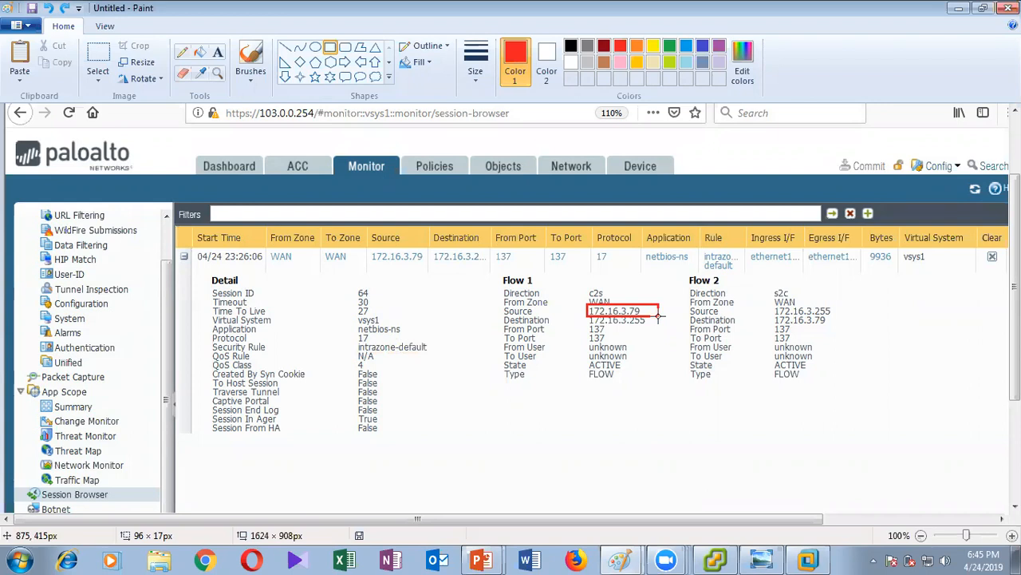
pyautogui.moveTo(659, 317); pyautogui.dragTo(666, 348)
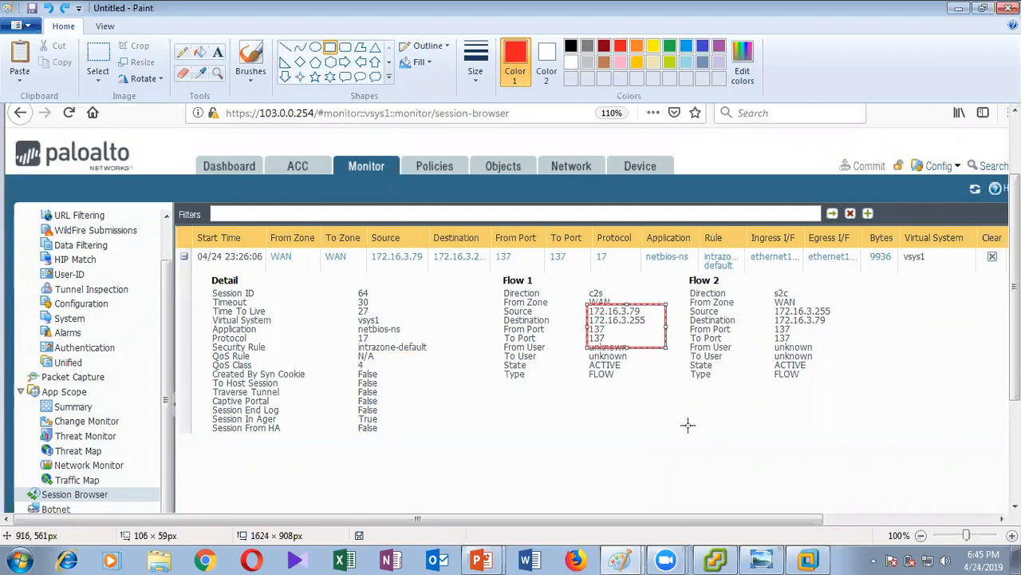
pyautogui.hotkey('ctrl', 'z')
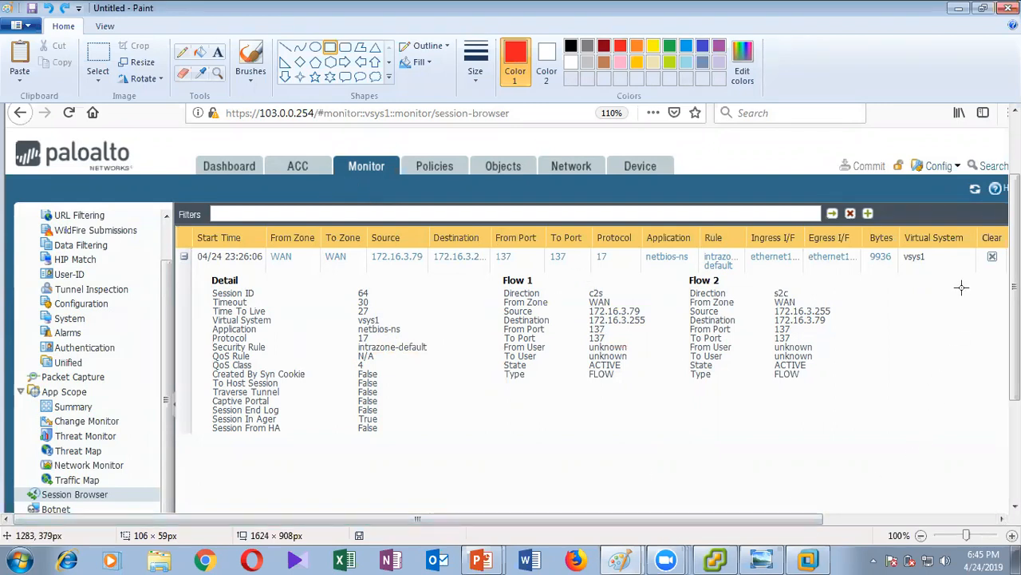
pyautogui.click(1008, 8)
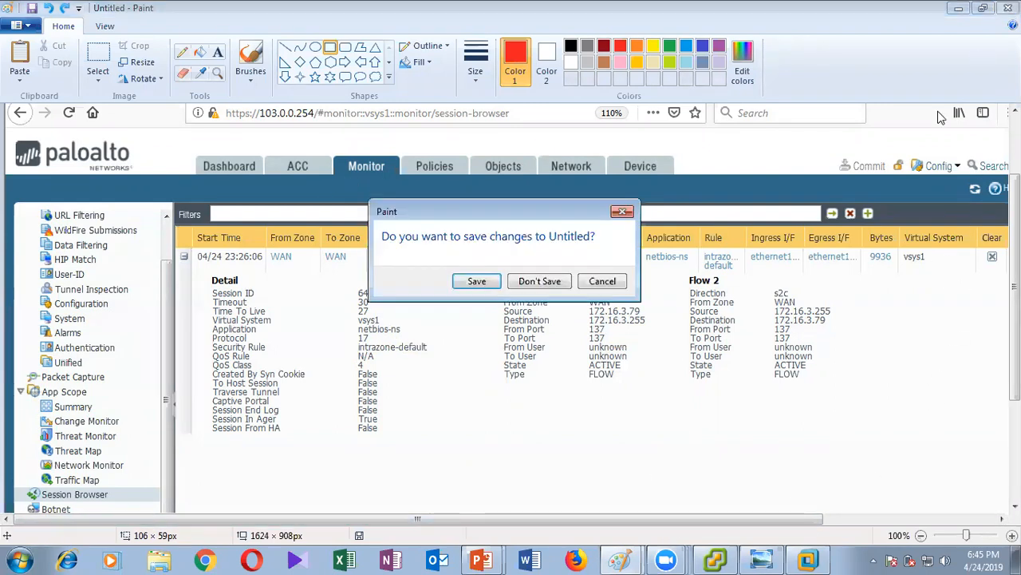
# Discard the Paint image, refresh the Session Browser, and widen the Source column.
pyautogui.click(557, 283)
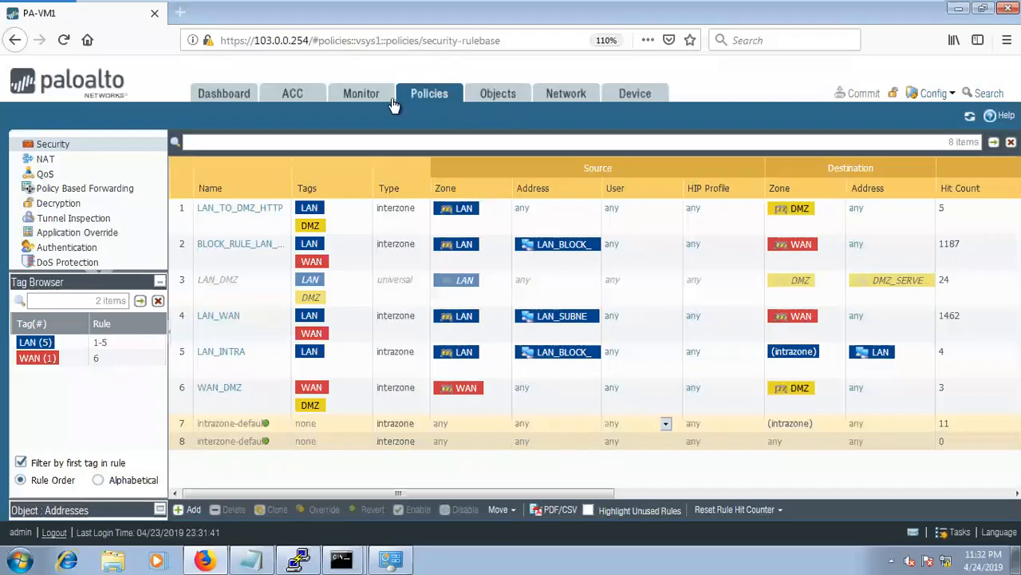
pyautogui.click(379, 95)
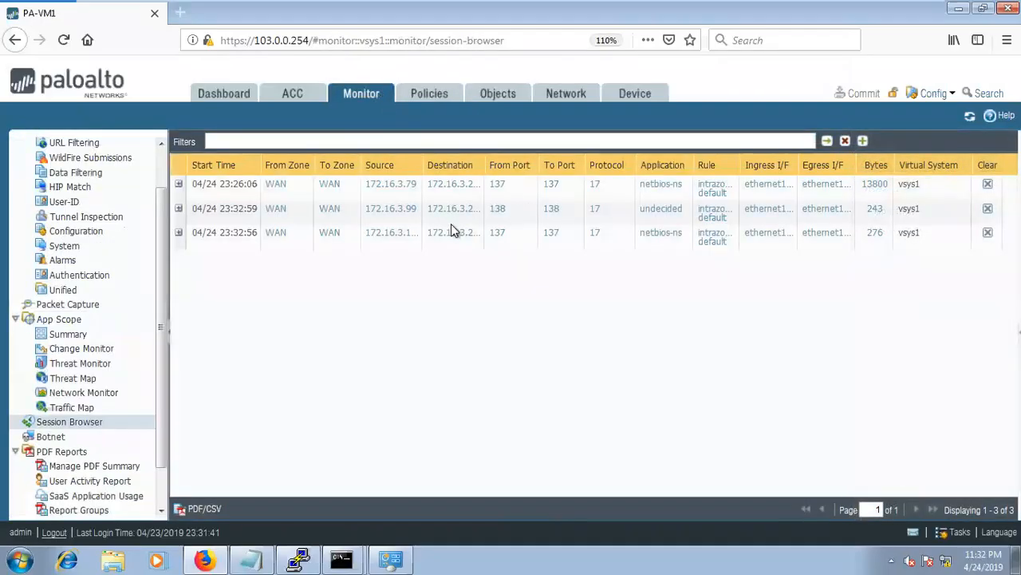
pyautogui.click(970, 118)
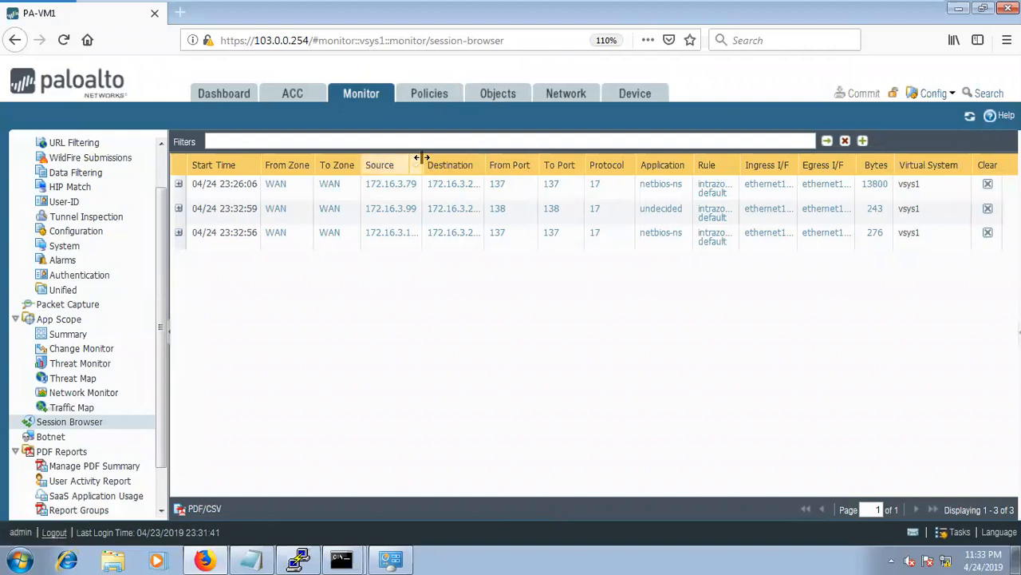
pyautogui.moveTo(466, 163); pyautogui.dragTo(475, 163)
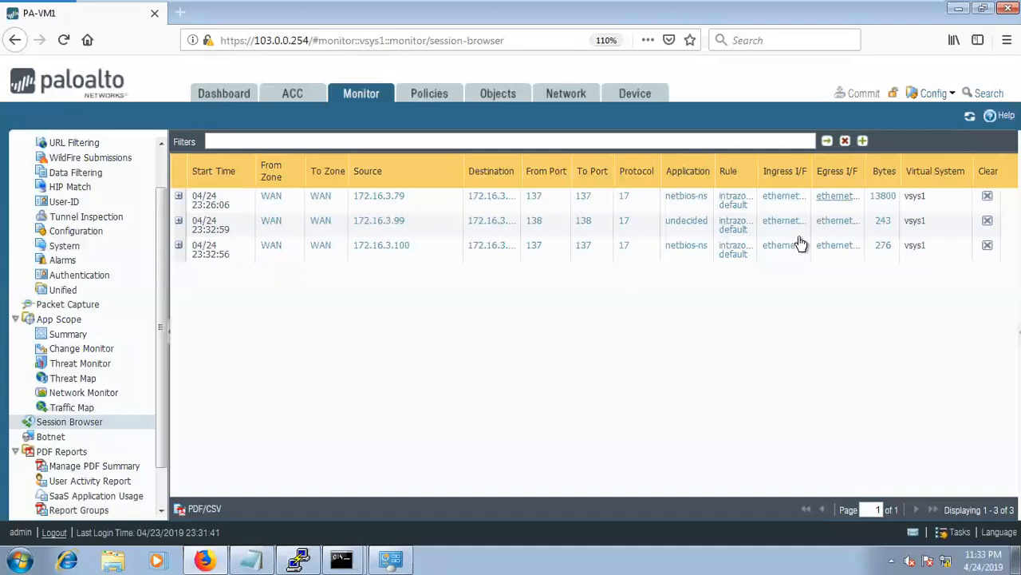
pyautogui.moveTo(675, 4)
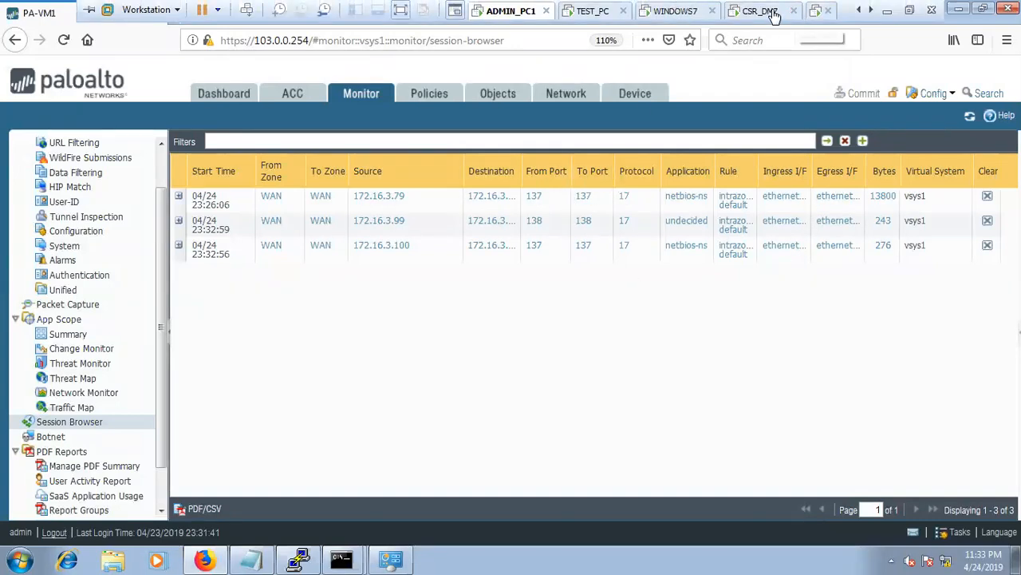
pyautogui.click(661, 11)
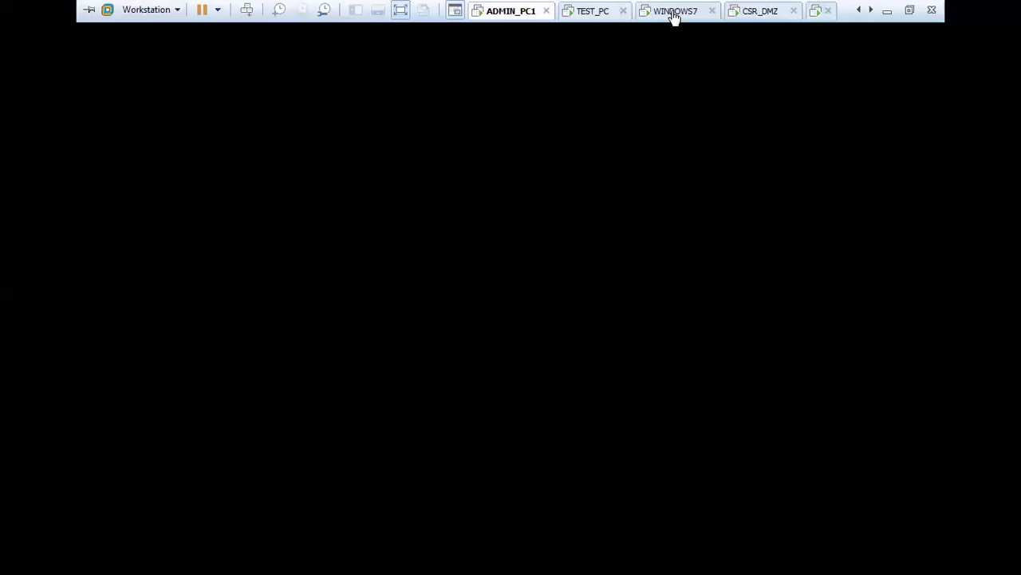
pyautogui.click(216, 31)
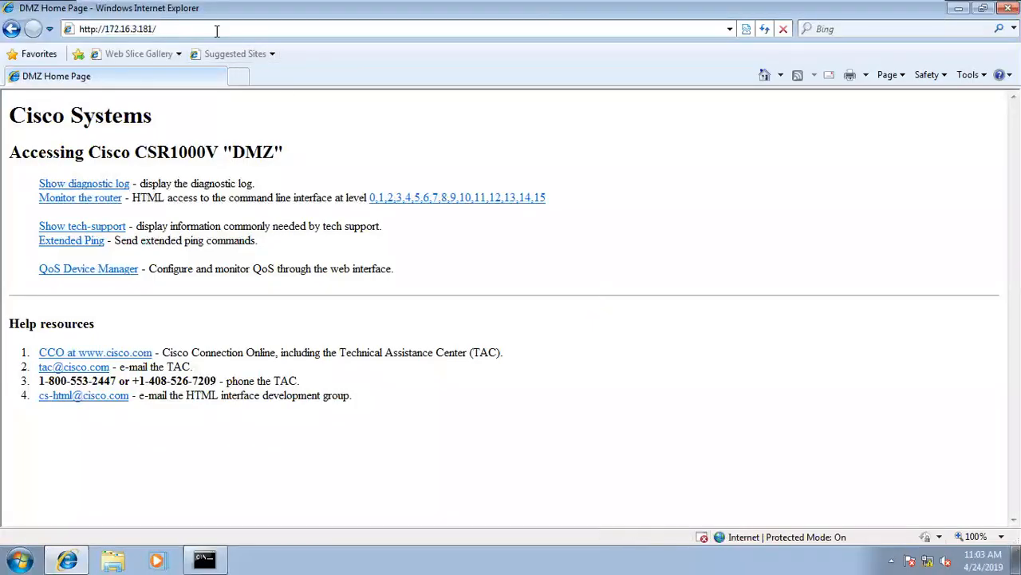
pyautogui.click(238, 76)
pyautogui.click(111, 77)
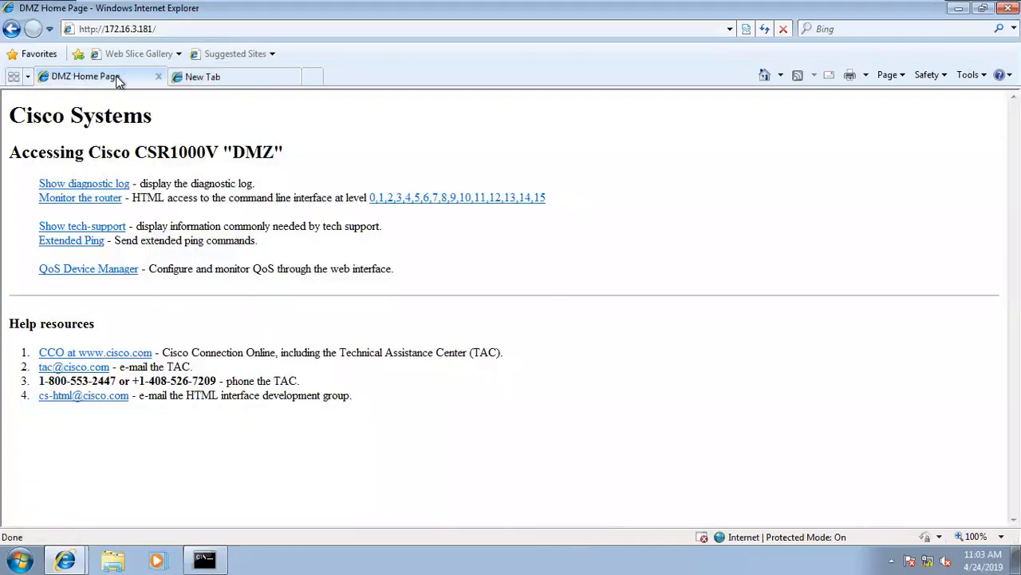
pyautogui.click(200, 75)
pyautogui.click(209, 30)
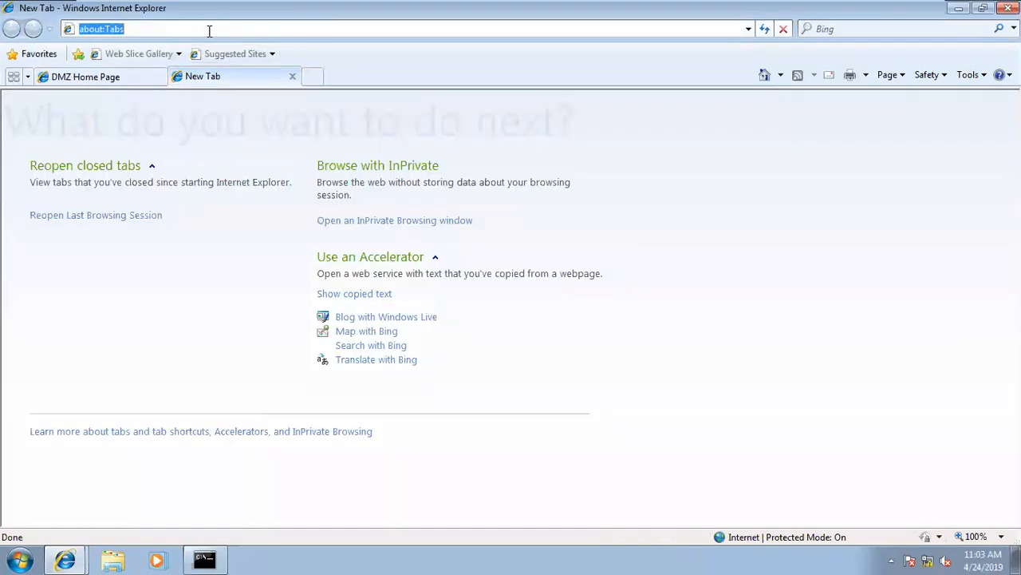
pyautogui.write('http://172.16.3.181/')
pyautogui.press('Return')
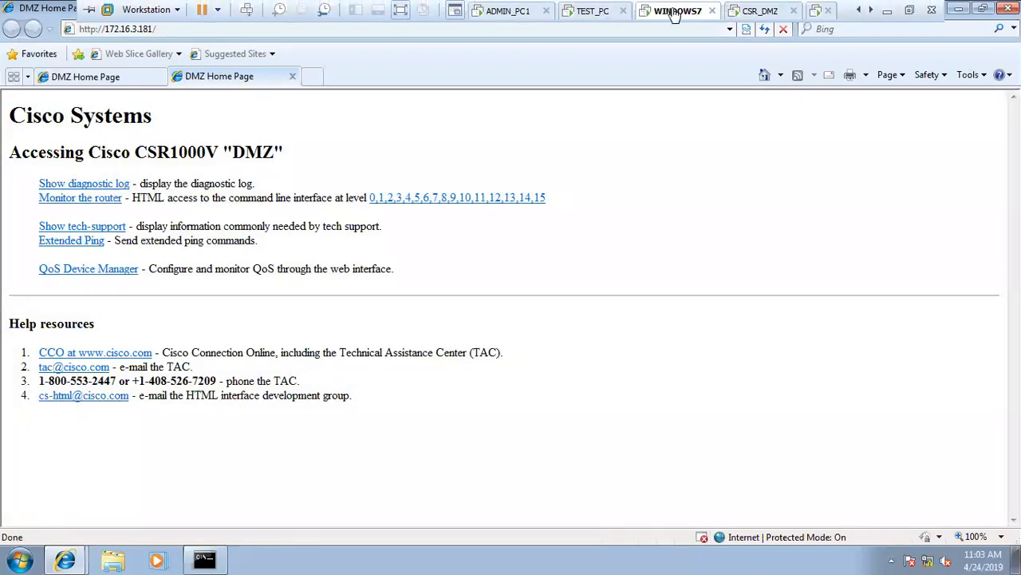
pyautogui.click(580, 13)
pyautogui.click(531, 11)
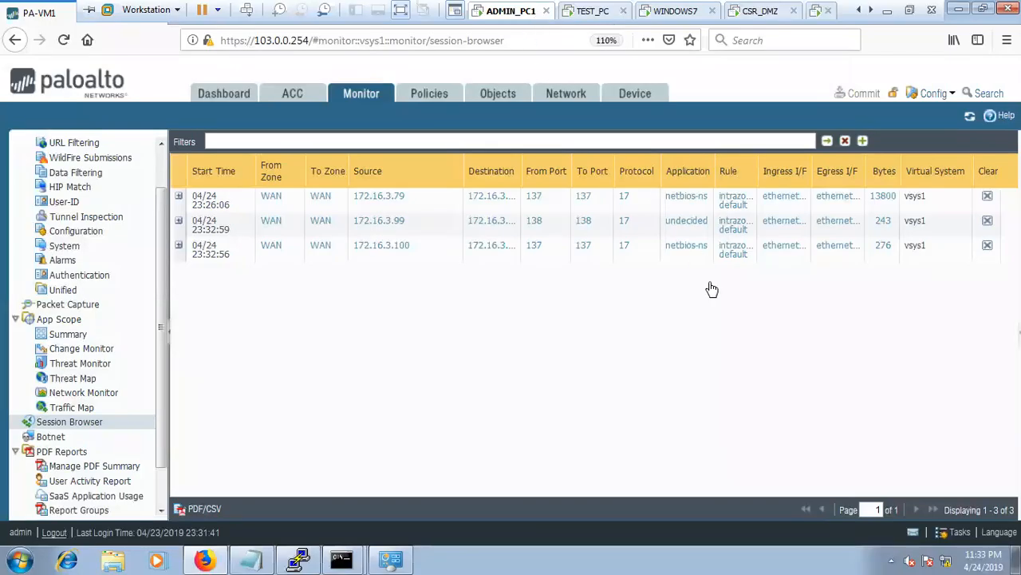
# Refresh the session browser, widen the Destination column, and expand the WAN-to-DMZ web-browsing session.
pyautogui.click(970, 116)
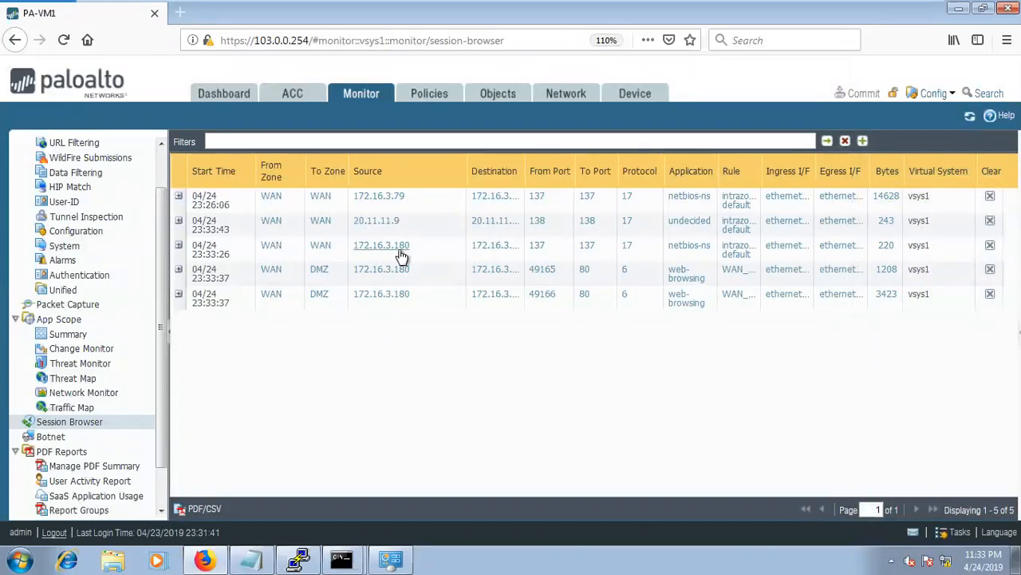
pyautogui.moveTo(524, 158); pyautogui.dragTo(546, 160)
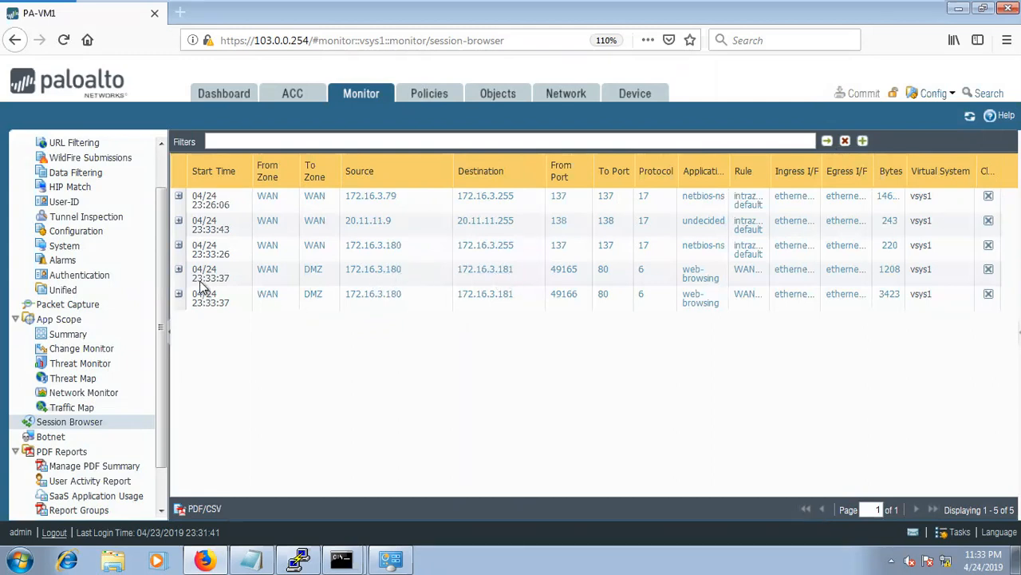
pyautogui.click(179, 270)
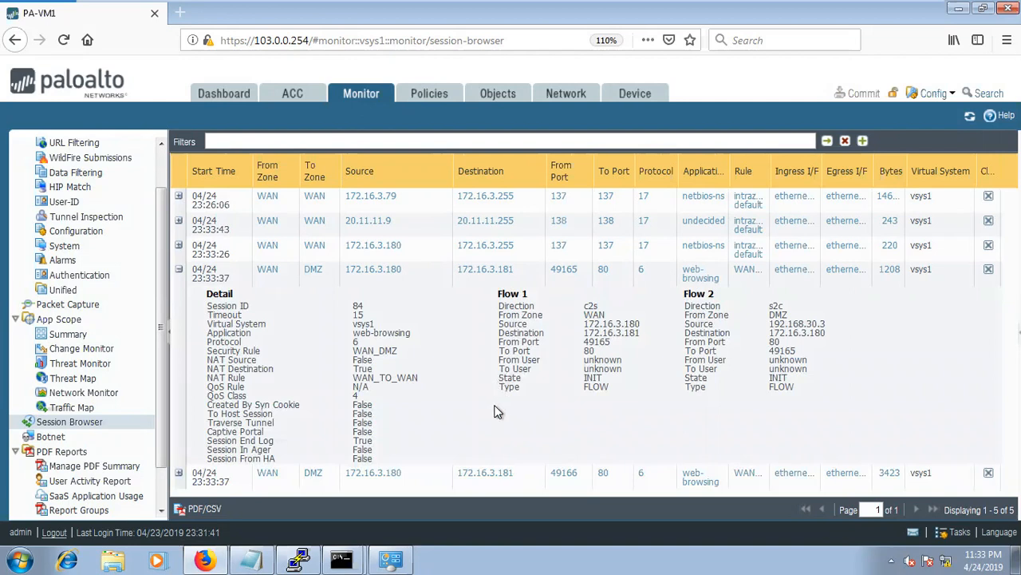
# Zoom the firewall page to 130% to read the session details, then bring up the Run prompt.
pyautogui.hotkey('ctrl', '+')
pyautogui.scroll(-1, 545, 346)
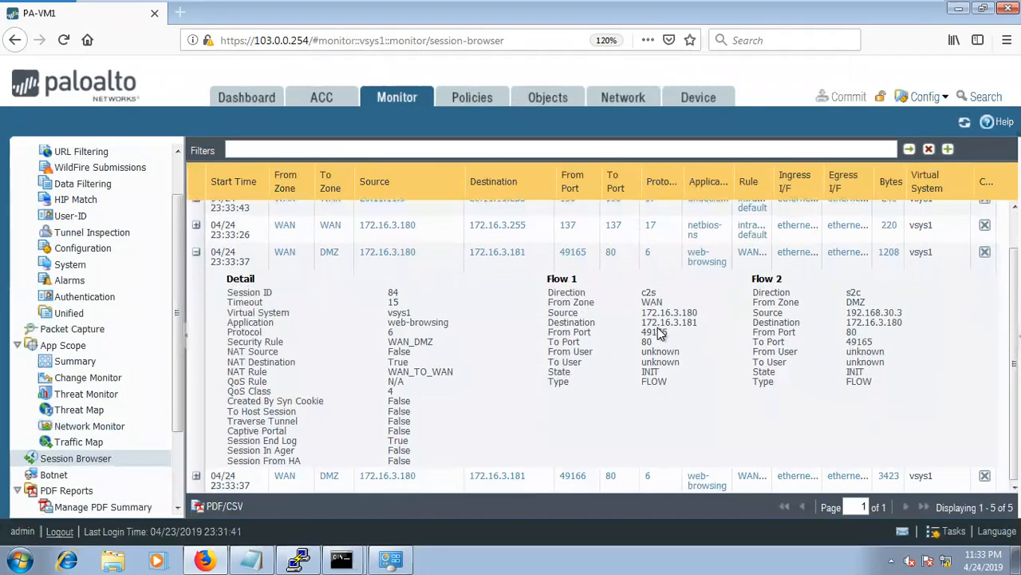
pyautogui.hotkey('ctrl', '+')
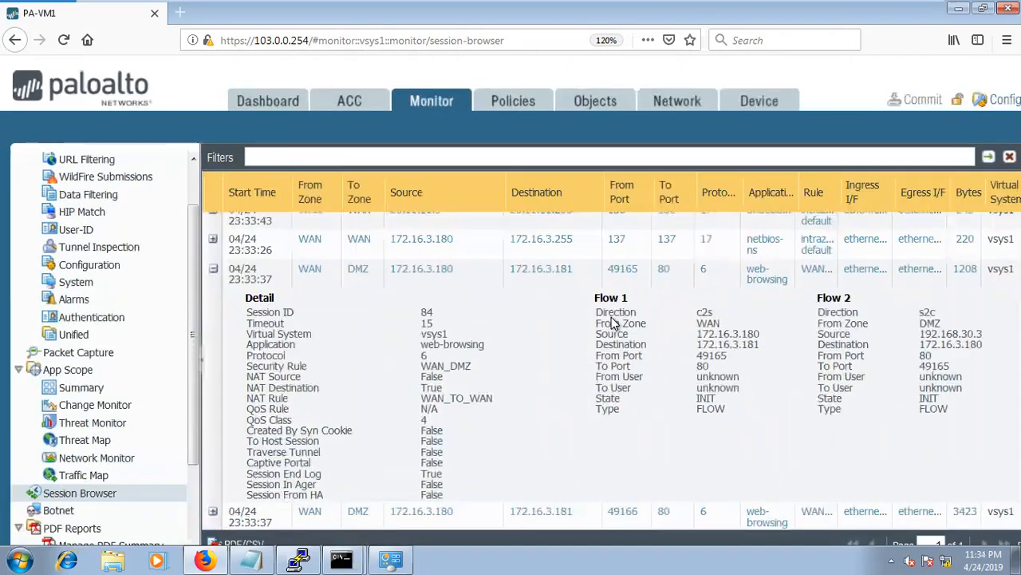
pyautogui.scroll(-1, 614, 322)
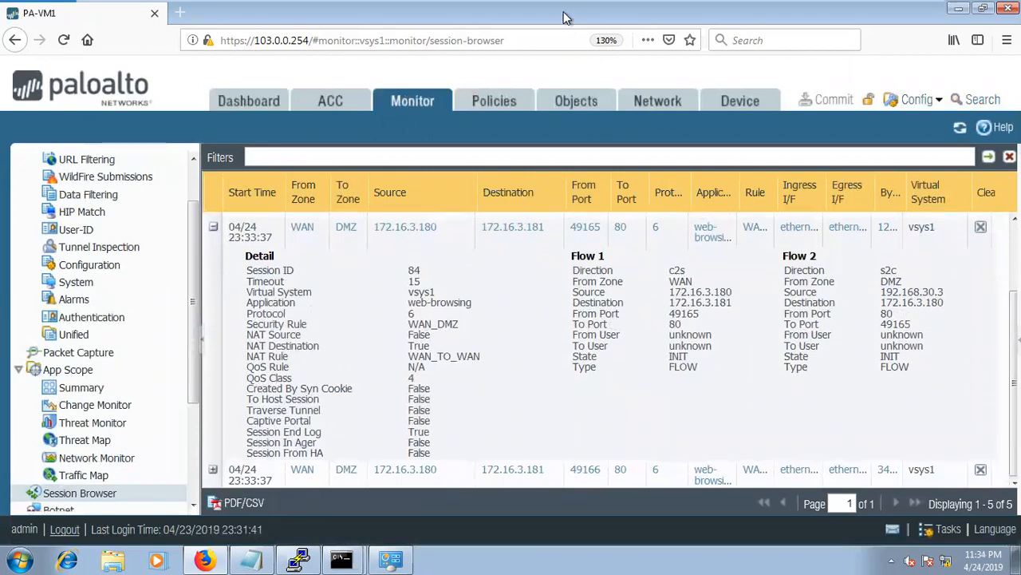
pyautogui.moveTo(624, 4)
pyautogui.press('super+r')
# Launch Paint with mspaint and paste the session-browser screenshot onto the canvas.
pyautogui.write('mspaint')
pyautogui.press('Return')
pyautogui.hotkey('ctrl', 'v')
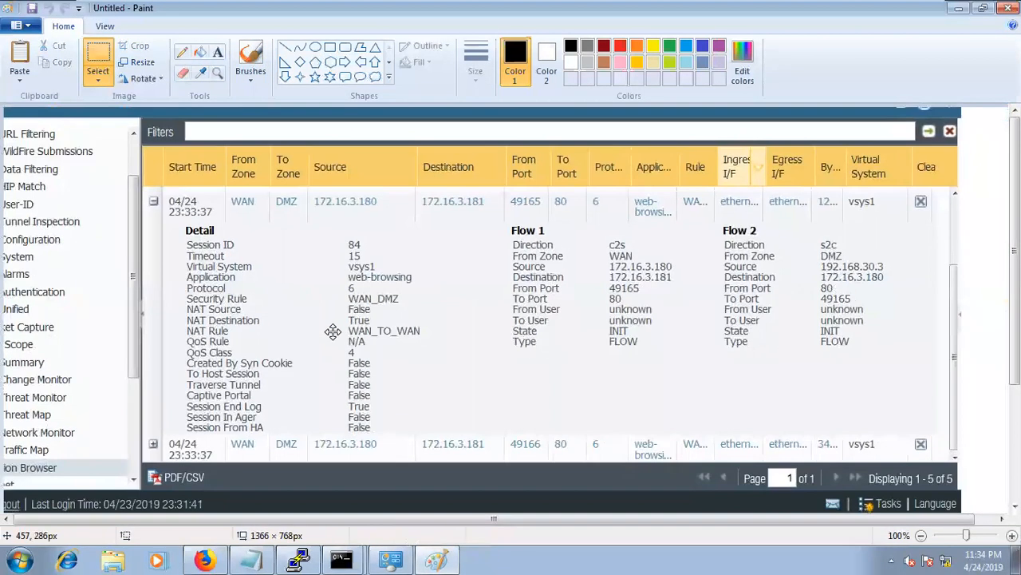
pyautogui.moveTo(401, 447)
pyautogui.mouseDown()
pyautogui.moveTo(337, 314)
pyautogui.moveTo(344, 343)
pyautogui.mouseUp()
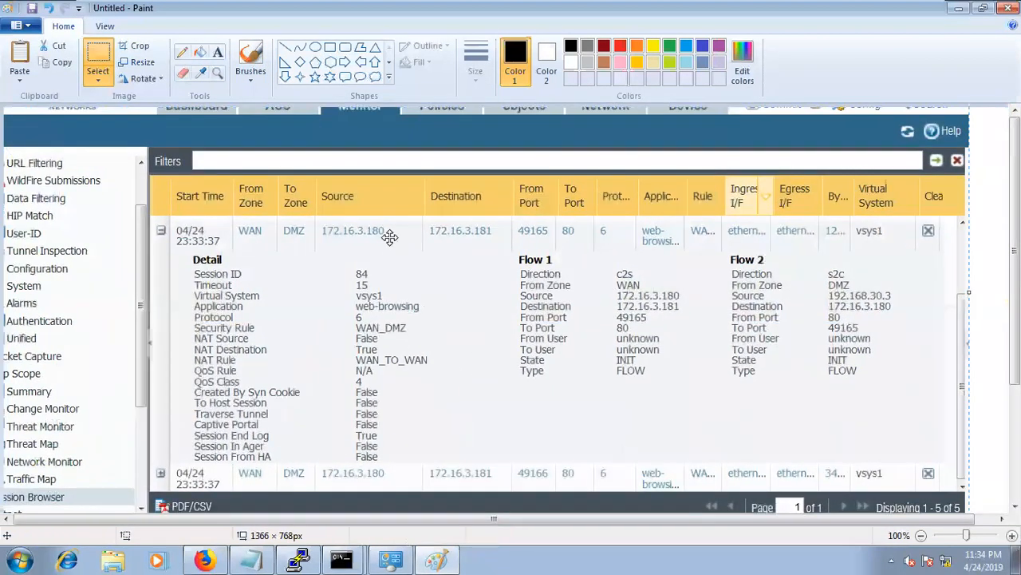
# Draw thick red rectangles around Security Rule WAN_DMZ, NAT Rule WAN_TO_WAN and Flow 1.
pyautogui.click(330, 47)
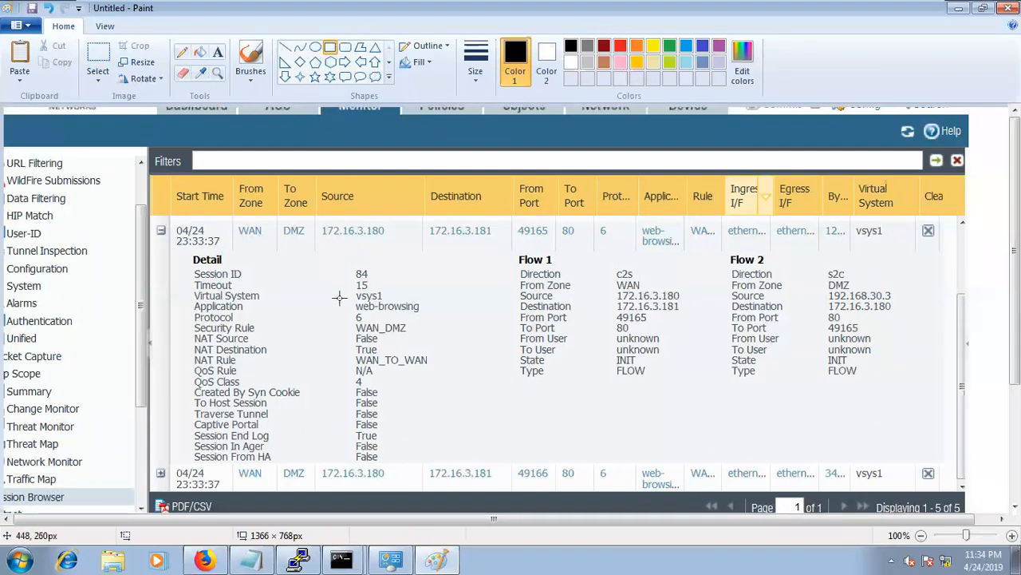
pyautogui.moveTo(193, 318)
pyautogui.mouseDown()
pyautogui.moveTo(183, 327)
pyautogui.moveTo(452, 333)
pyautogui.mouseUp()
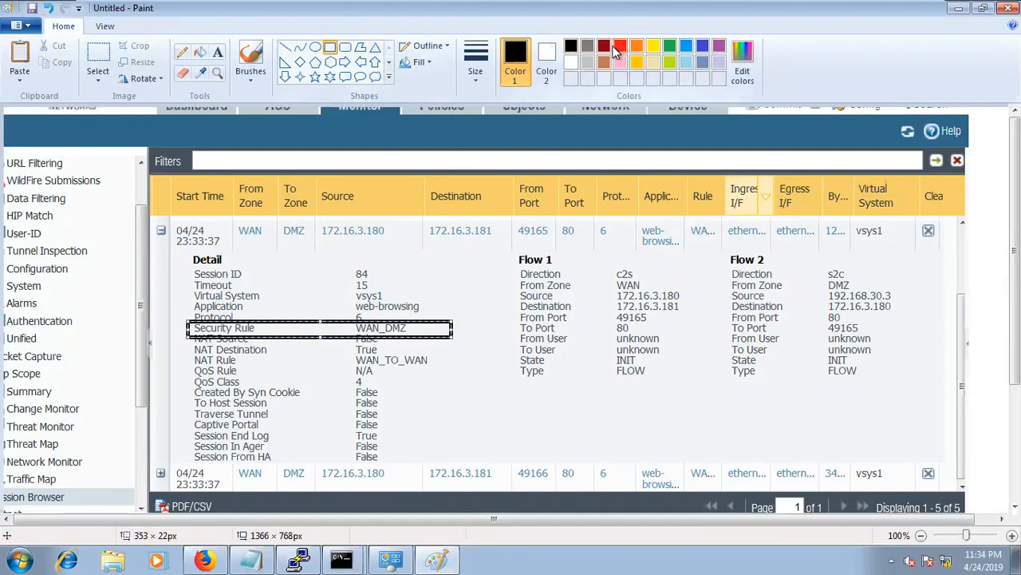
pyautogui.click(619, 46)
pyautogui.click(476, 65)
pyautogui.click(484, 133)
pyautogui.click(492, 293)
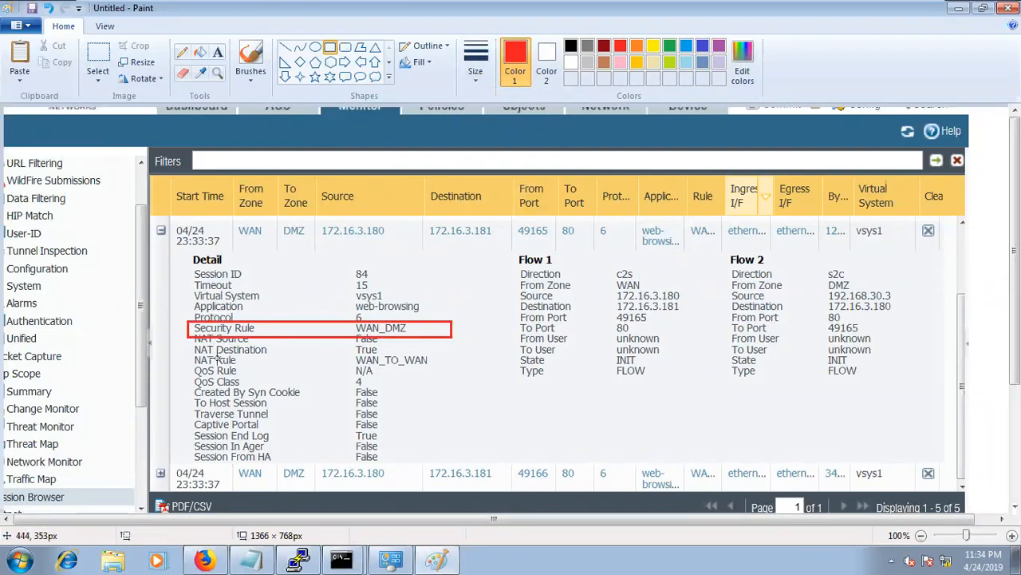
pyautogui.moveTo(352, 354); pyautogui.dragTo(454, 368)
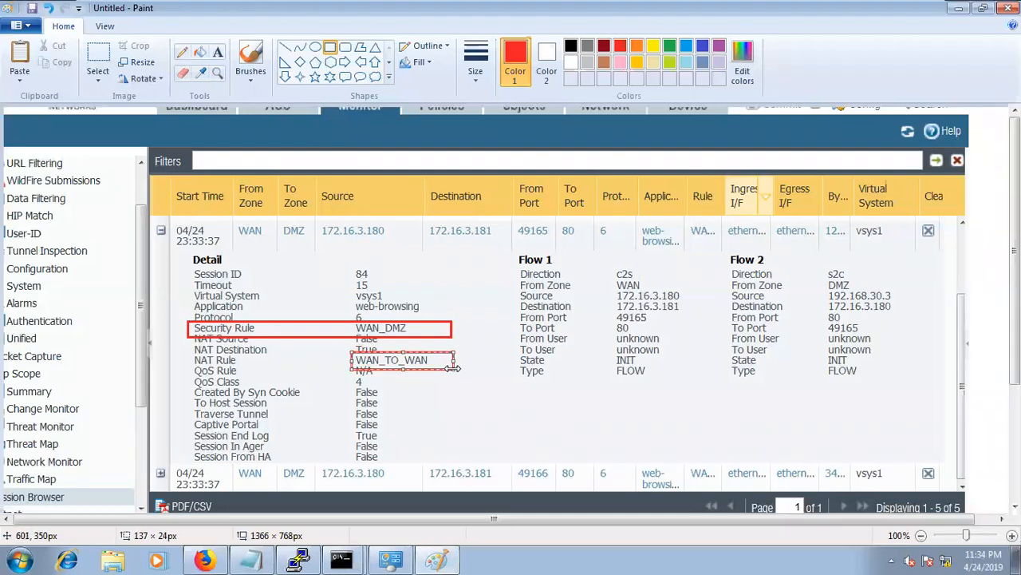
pyautogui.click(522, 405)
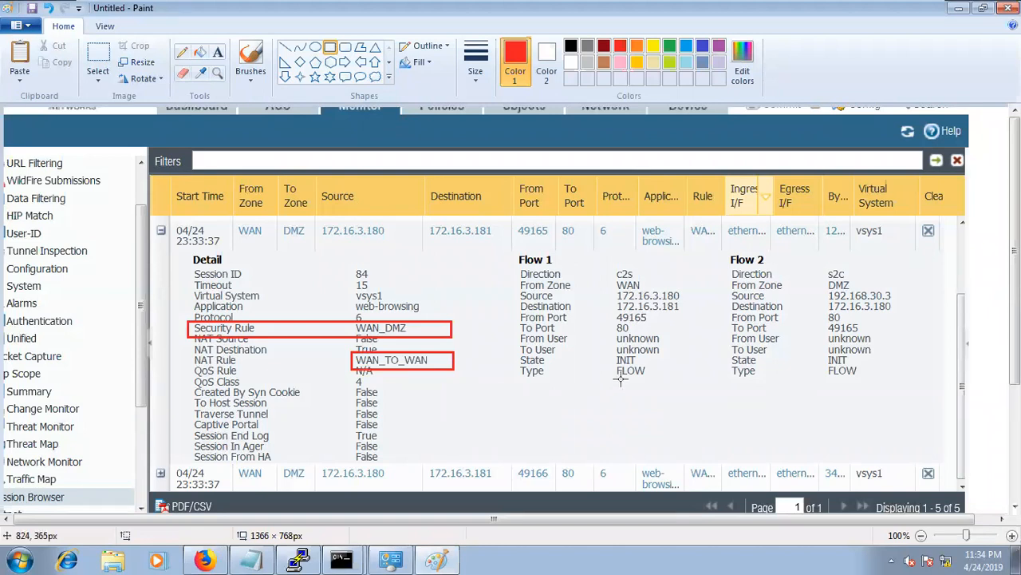
pyautogui.moveTo(513, 244); pyautogui.dragTo(646, 280)
# Try and undo red boxes on Flow 1's c2s, WAN zone, addresses and ports.
pyautogui.click(611, 263)
pyautogui.hotkey('ctrl', 'z')
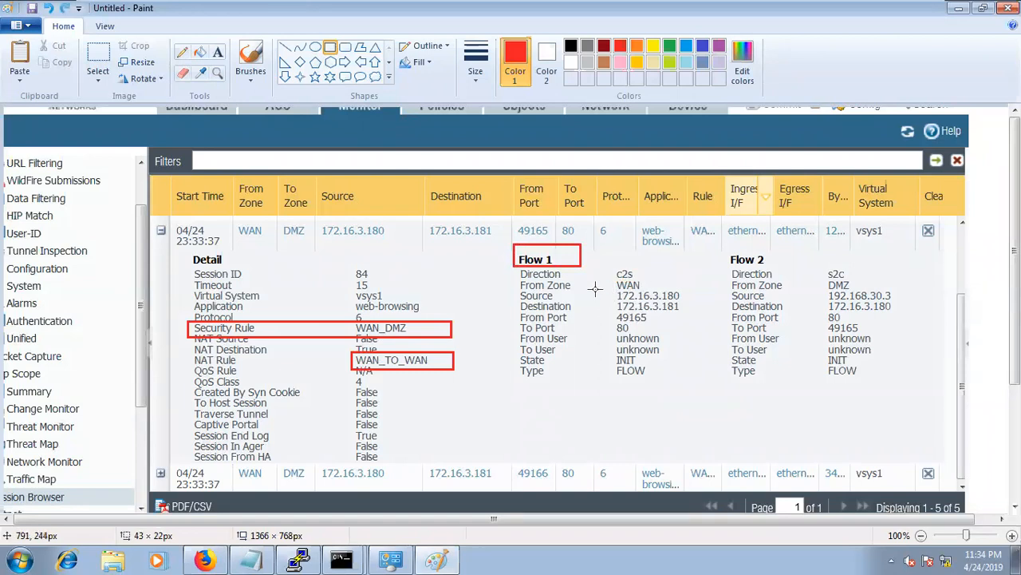
pyautogui.moveTo(605, 277); pyautogui.dragTo(653, 290)
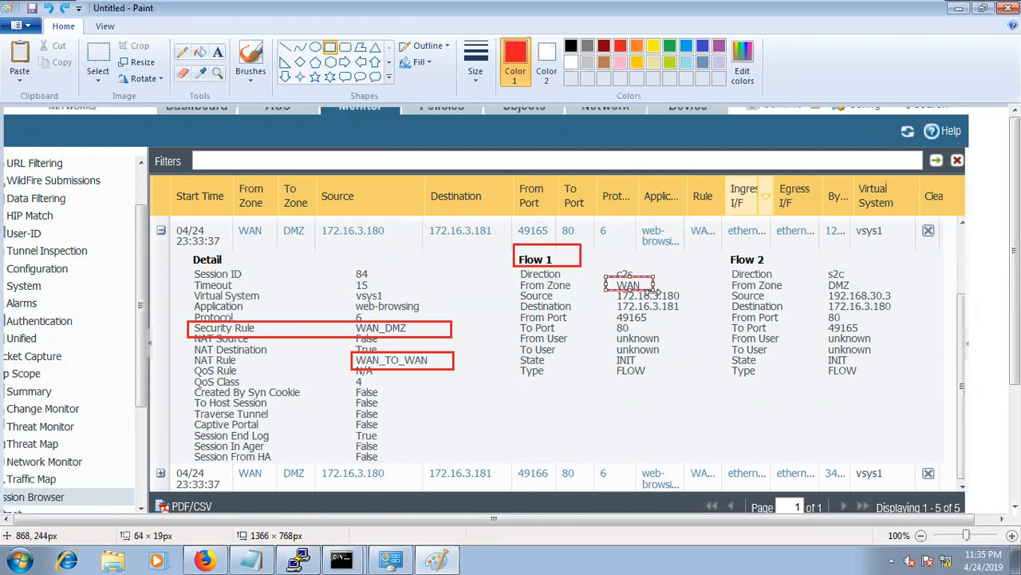
pyautogui.hotkey('ctrl', 'z')
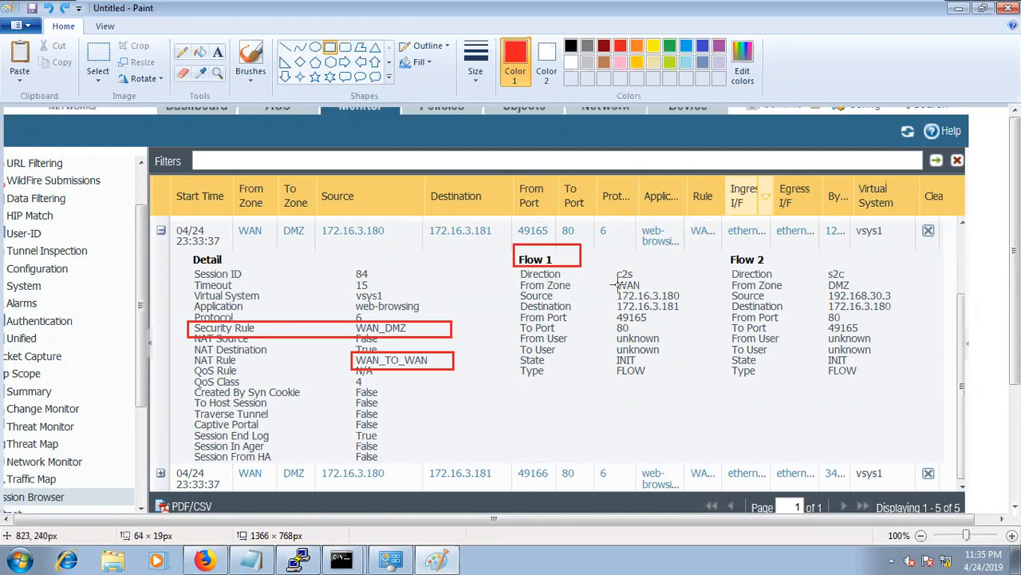
pyautogui.moveTo(615, 287); pyautogui.dragTo(689, 312)
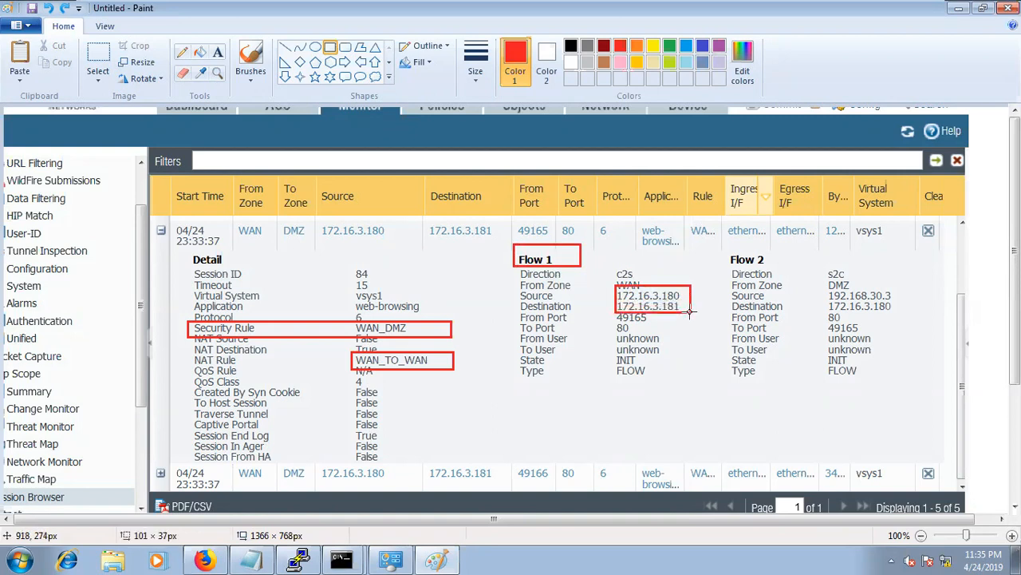
pyautogui.moveTo(690, 312); pyautogui.dragTo(659, 321)
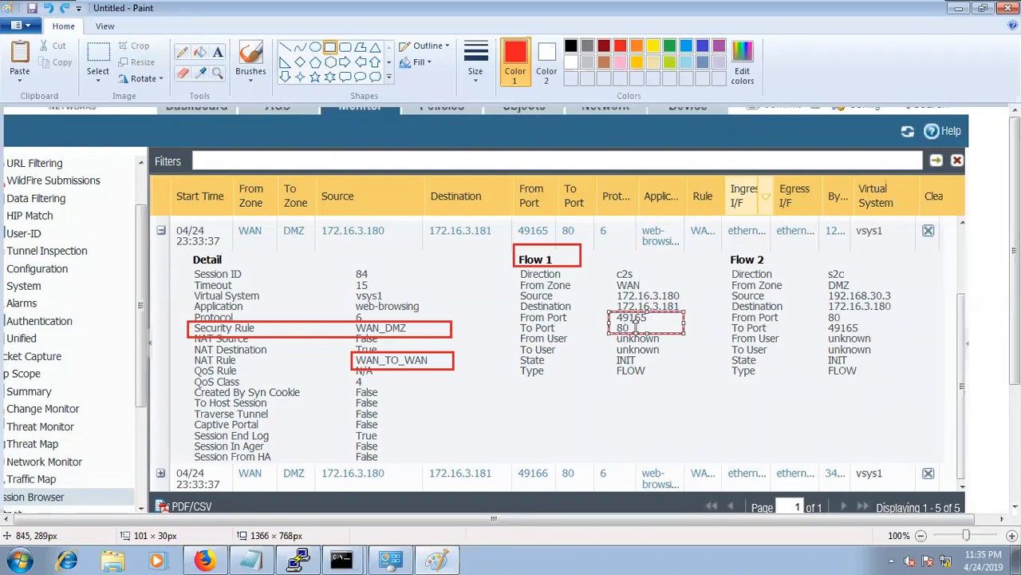
pyautogui.hotkey('ctrl', 'z')
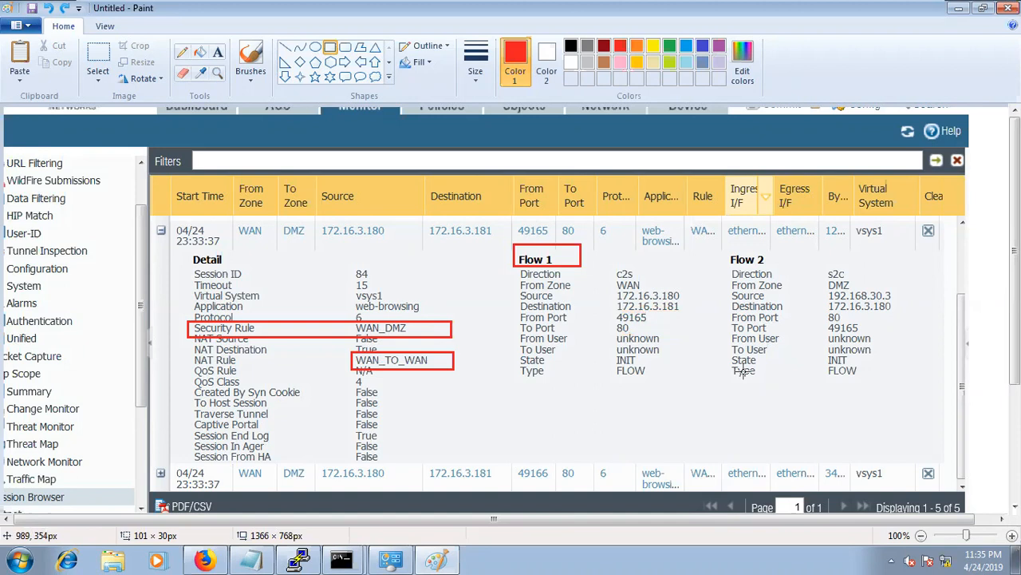
# Try and undo boxes on Flow 2's s2c, addresses and port 80, then undo all remaining boxes.
pyautogui.moveTo(818, 266); pyautogui.dragTo(869, 283)
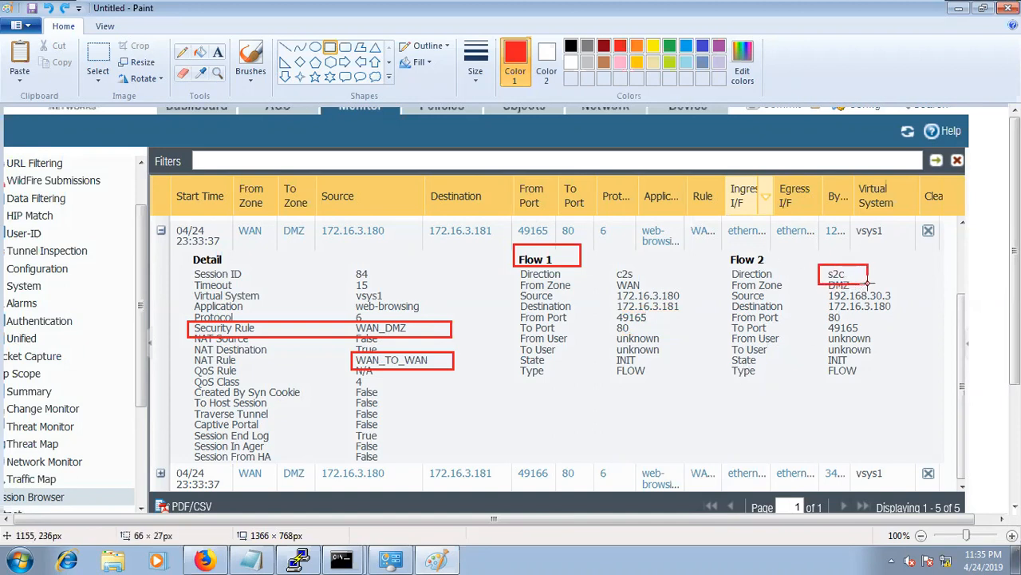
pyautogui.hotkey('ctrl', 'z')
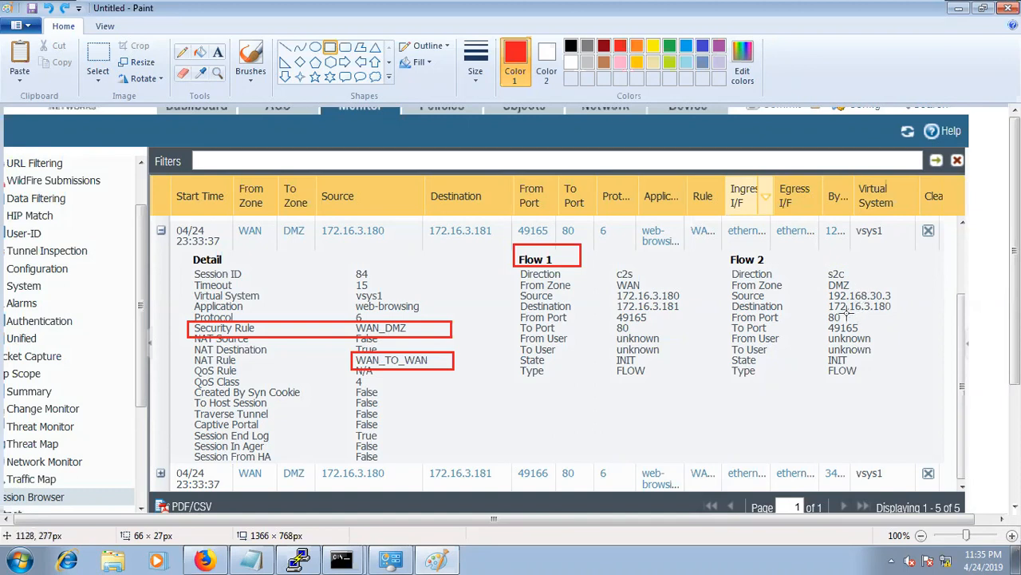
pyautogui.moveTo(825, 289)
pyautogui.mouseDown()
pyautogui.moveTo(875, 306)
pyautogui.moveTo(908, 301)
pyautogui.mouseUp()
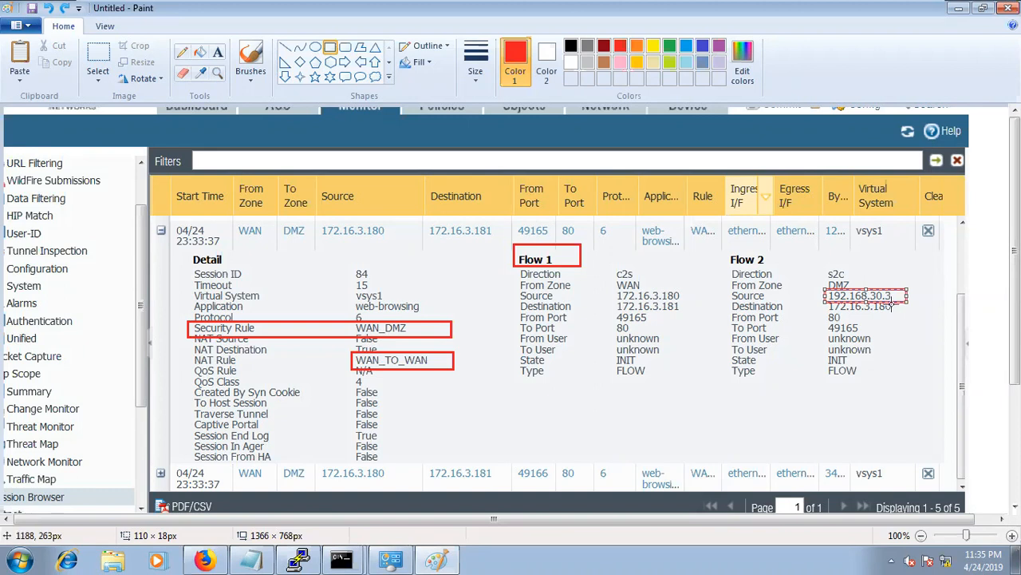
pyautogui.hotkey('ctrl', 'z')
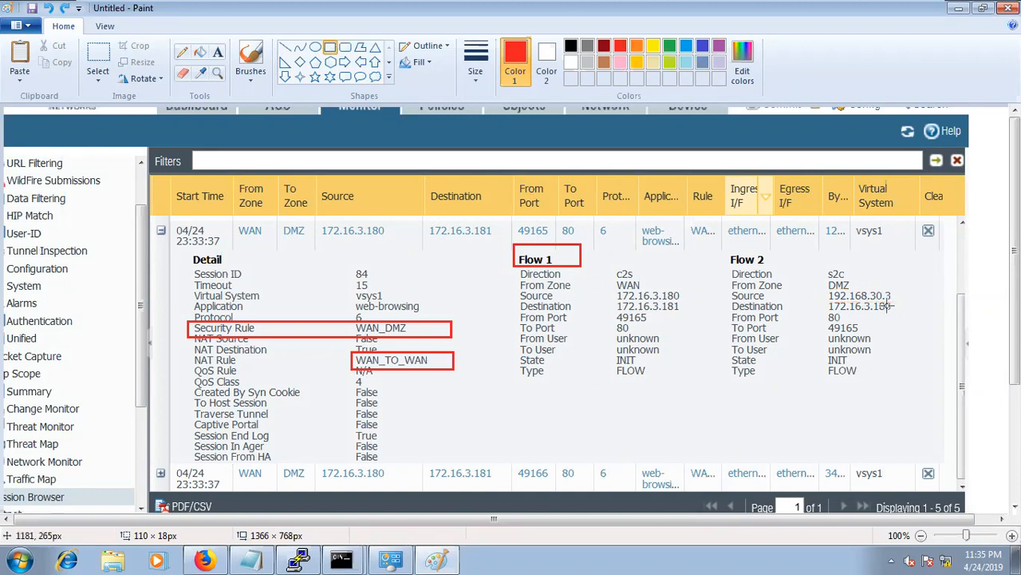
pyautogui.moveTo(826, 300); pyautogui.dragTo(910, 312)
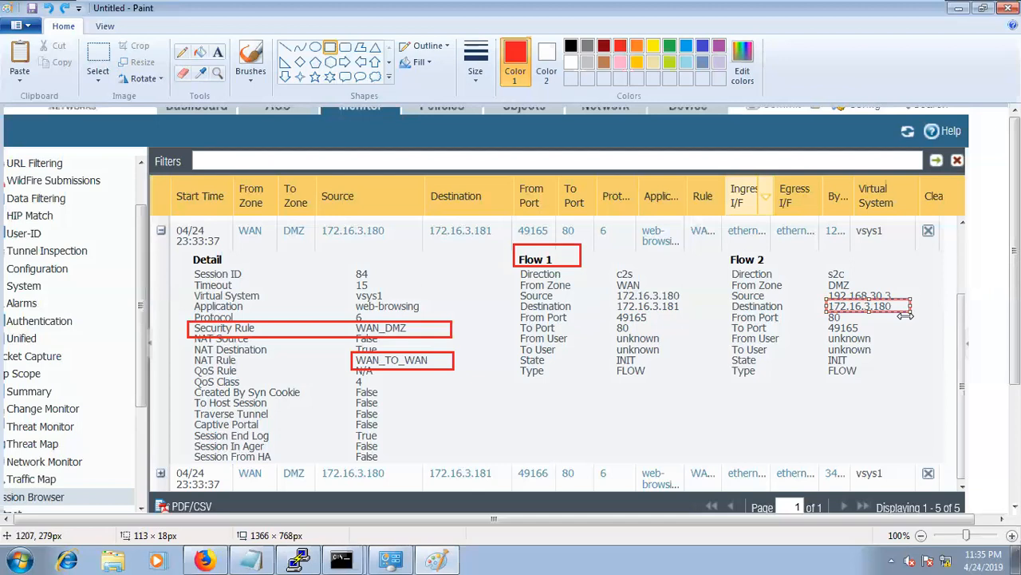
pyautogui.hotkey('ctrl', 'z')
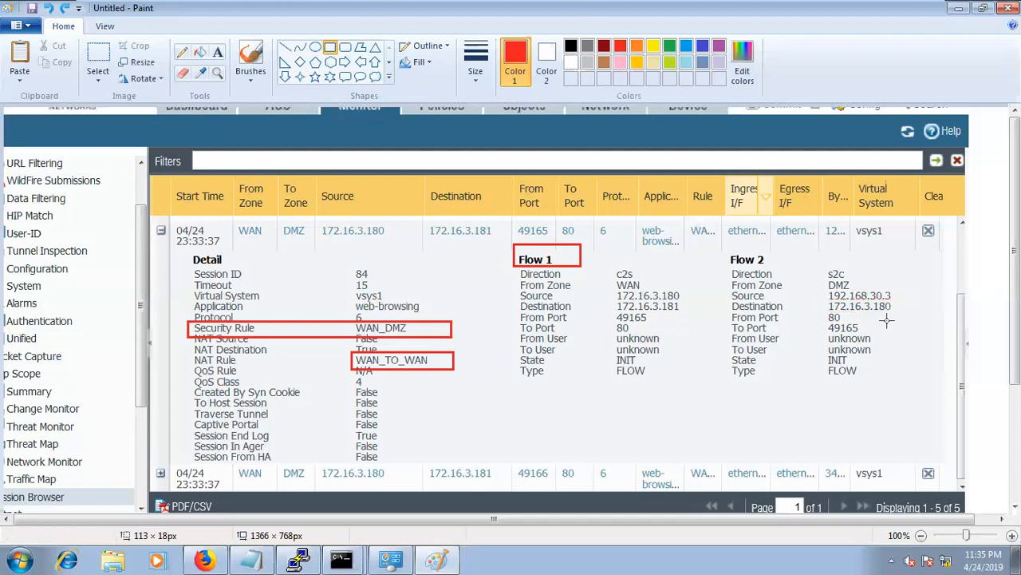
pyautogui.moveTo(612, 300); pyautogui.dragTo(700, 314)
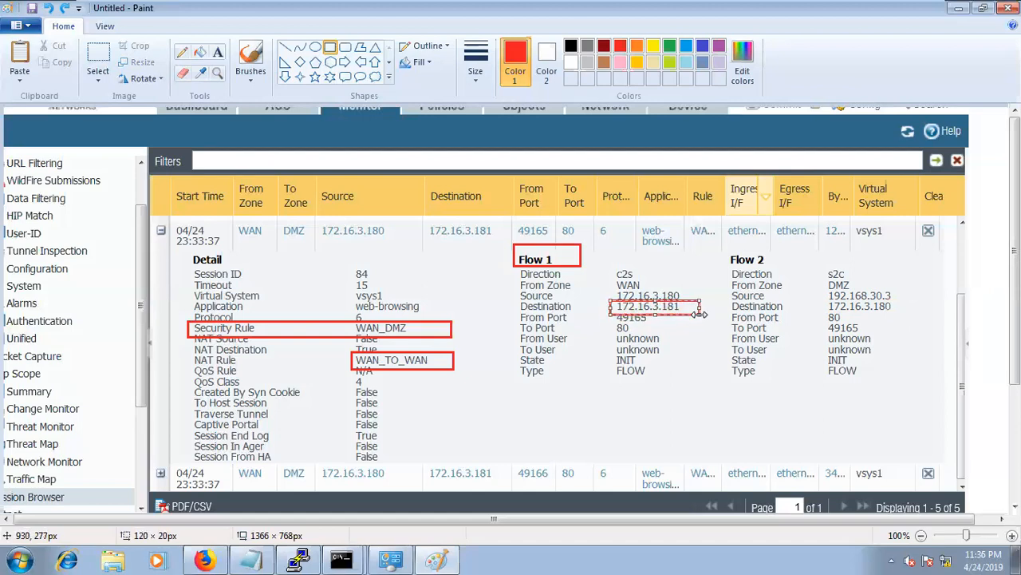
pyautogui.hotkey('ctrl', 'z')
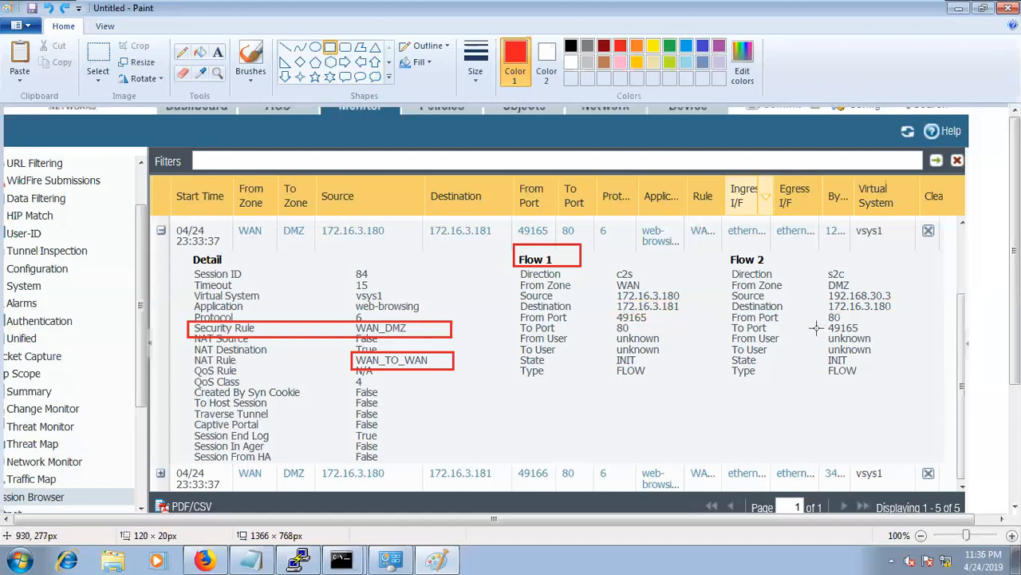
pyautogui.moveTo(819, 312); pyautogui.dragTo(867, 333)
pyautogui.hotkey('ctrl', 'z')
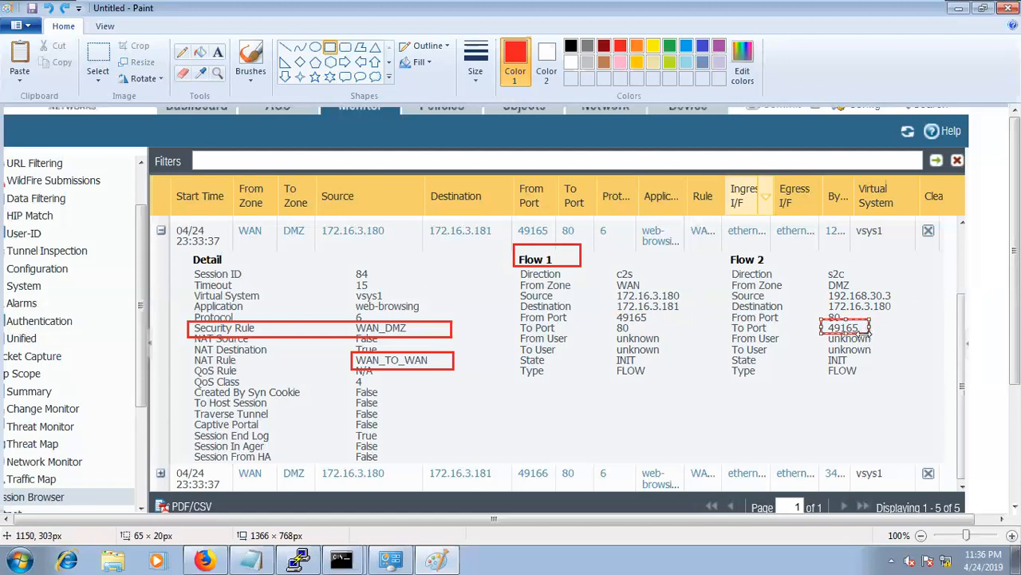
pyautogui.hotkey('ctrl', 'z')
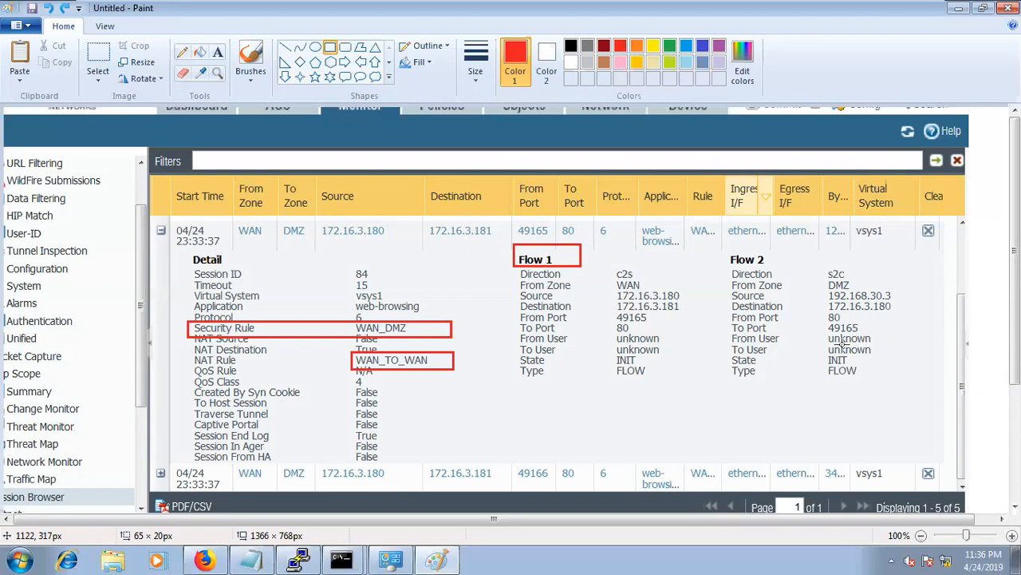
pyautogui.hotkey('ctrl', 'z')
pyautogui.hotkey('ctrl', 'z')
pyautogui.hotkey('ctrl', 'z')
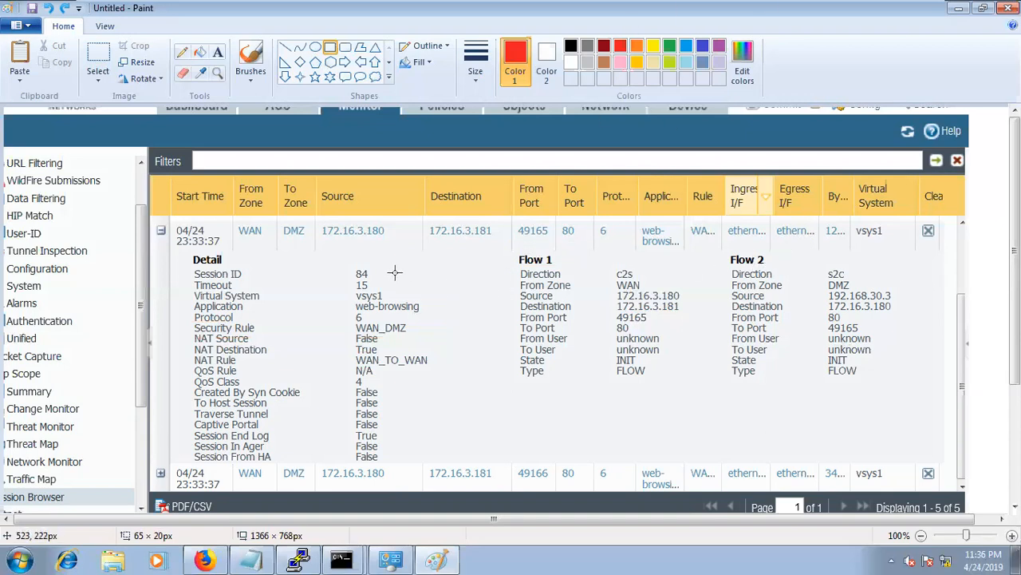
# Close Paint, discarding the annotated screenshot with Don't Save.
pyautogui.click(445, 561)
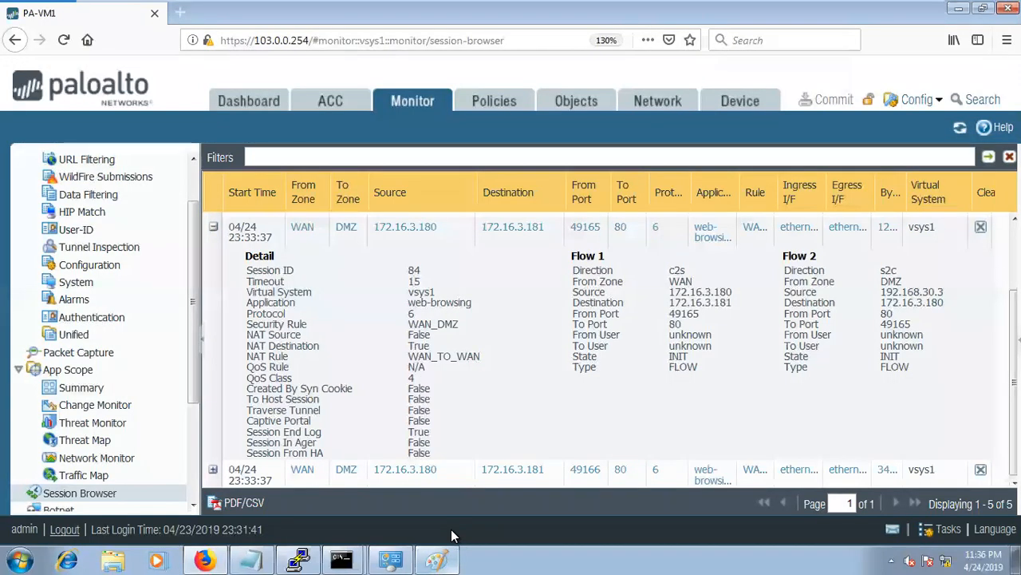
pyautogui.click(436, 561)
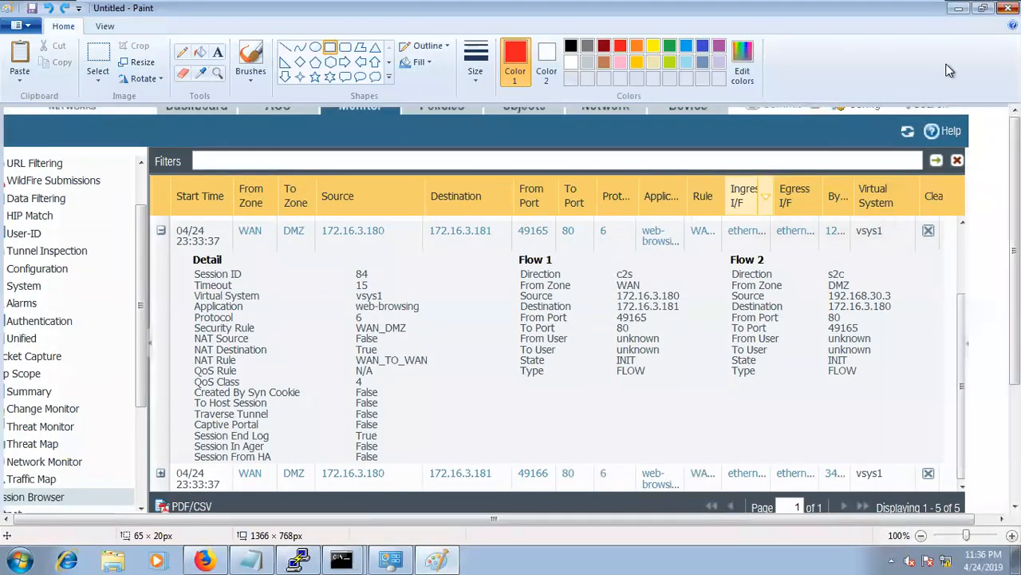
pyautogui.click(1008, 8)
pyautogui.click(548, 280)
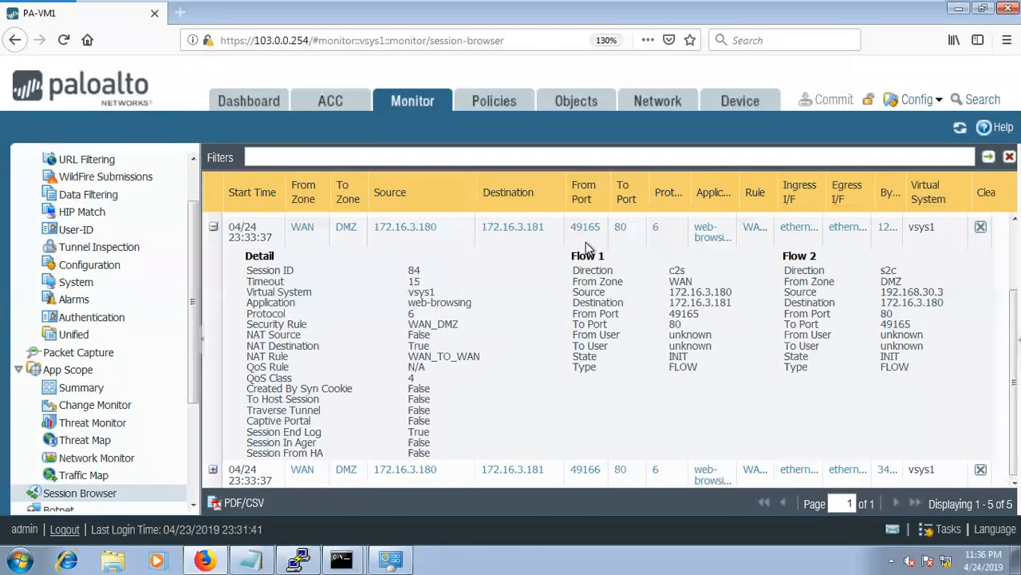
# Toggle the VM's full-screen view and open the firewall's Policies tab.
pyautogui.hotkey('ctrl', 'alt', 'Return')
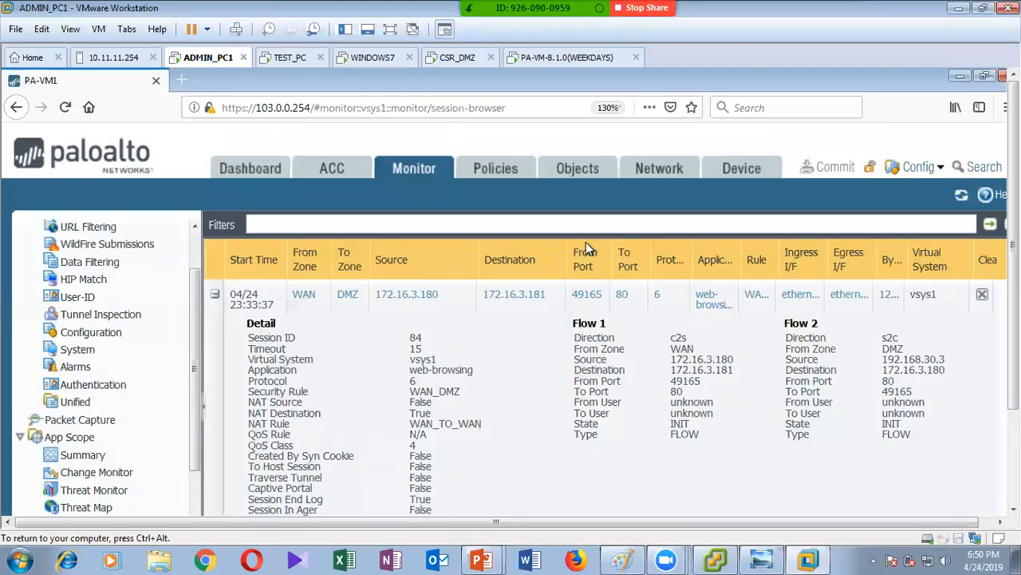
pyautogui.hotkey('ctrl', 'alt', 'Return')
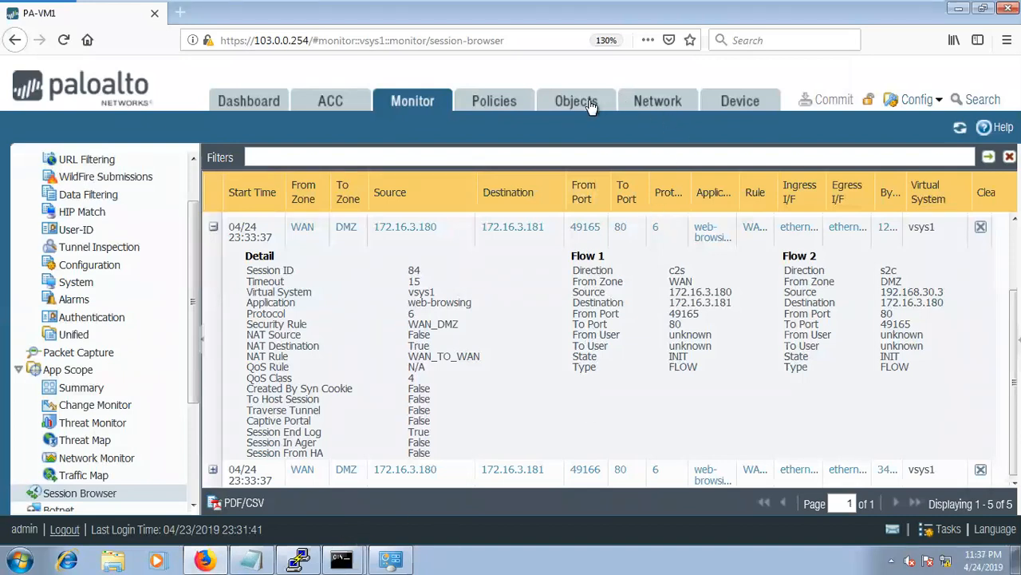
pyautogui.click(487, 104)
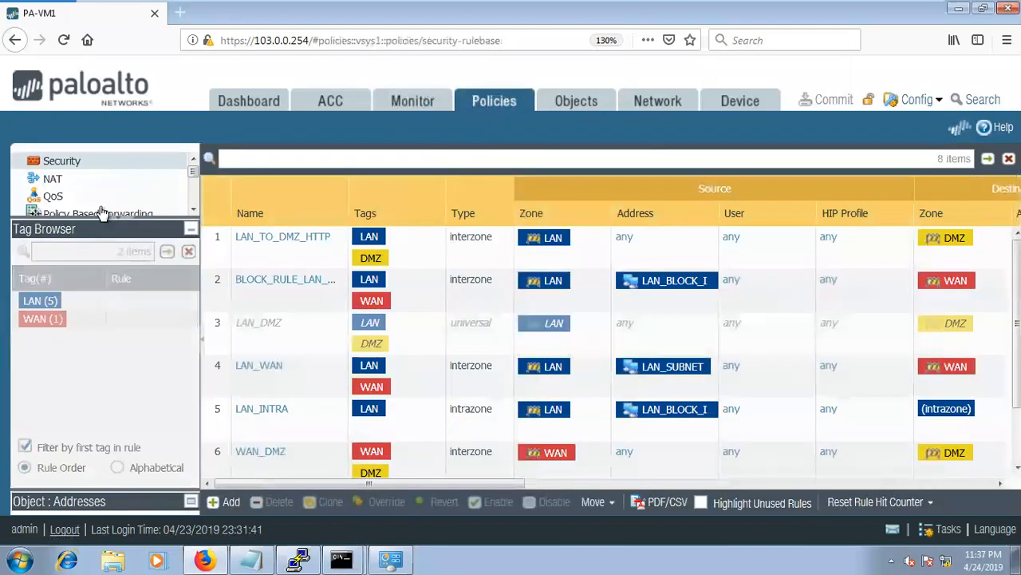
# Review NAT rule WAN_TO_WAN's translated destination, static IP DMZ_SERVER_IP, then show the Security rules.
pyautogui.click(68, 178)
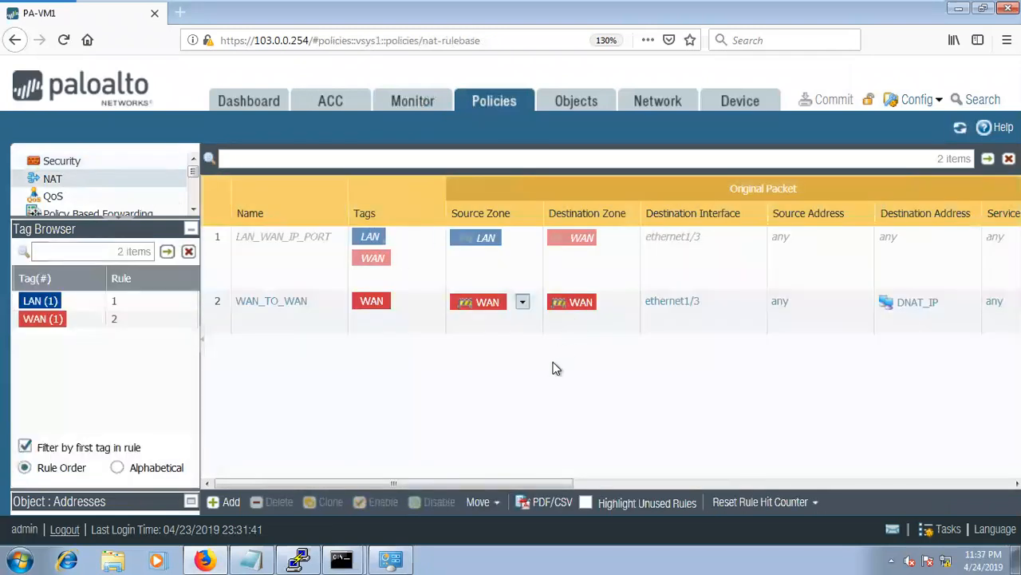
pyautogui.hotkey('ctrl', '-')
pyautogui.hotkey('ctrl', '-')
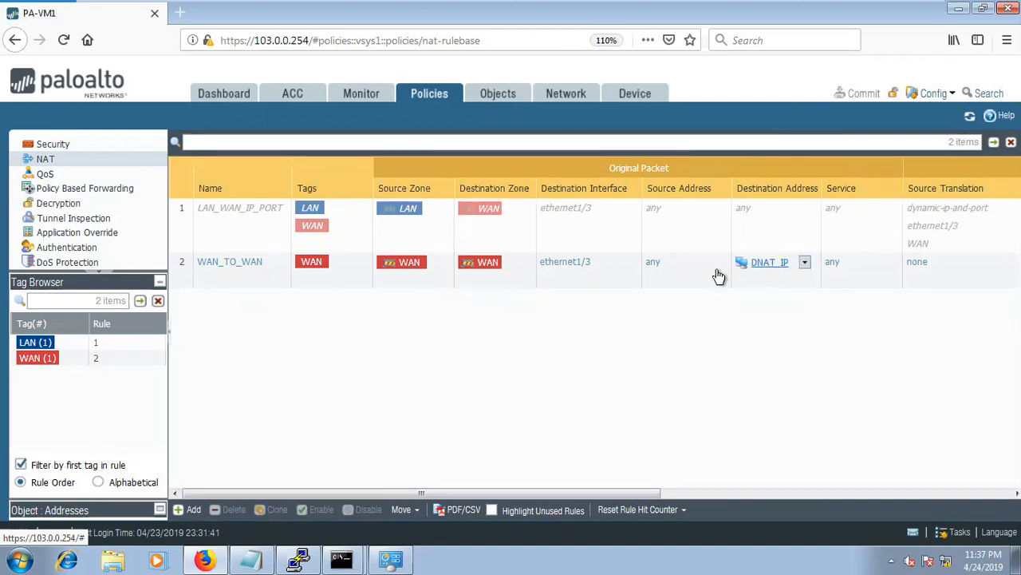
pyautogui.click(207, 266)
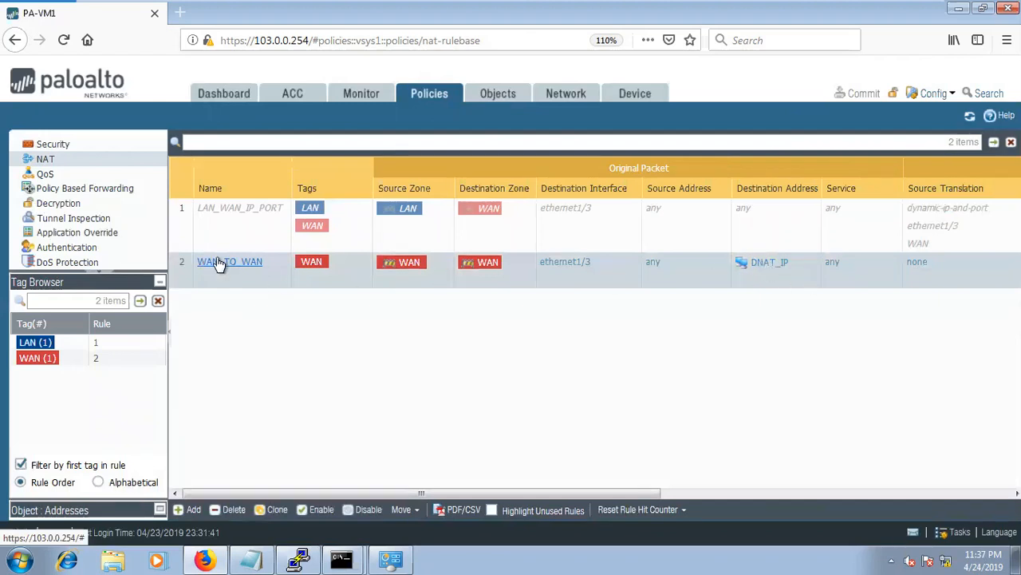
pyautogui.click(218, 264)
pyautogui.click(398, 228)
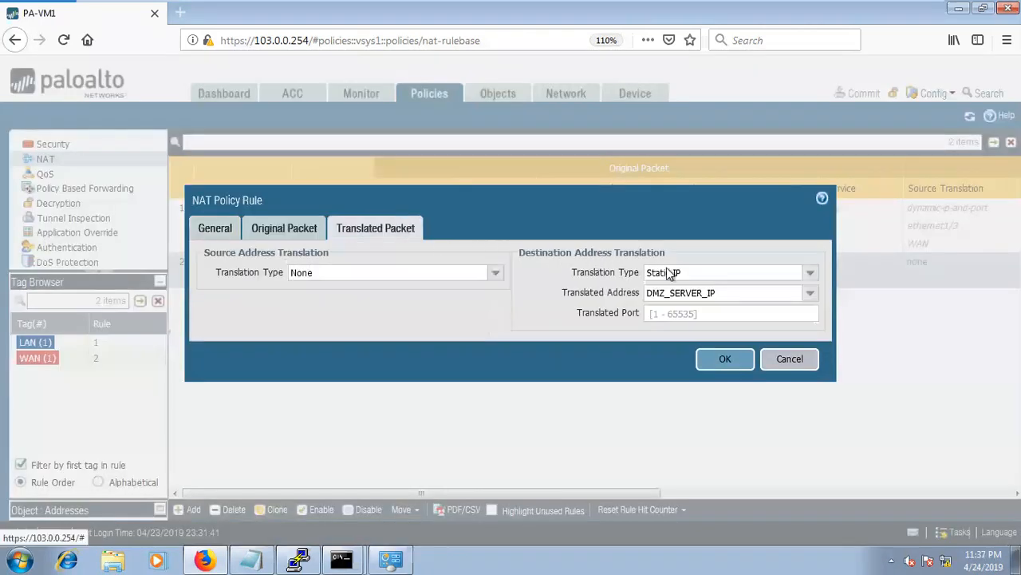
pyautogui.click(737, 293)
pyautogui.doubleClick(736, 292)
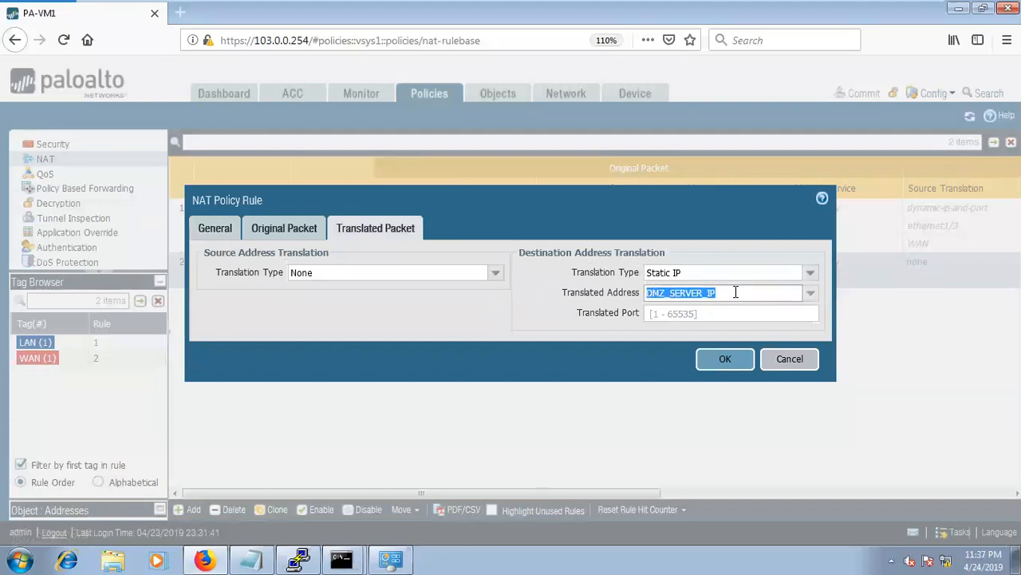
pyautogui.click(725, 361)
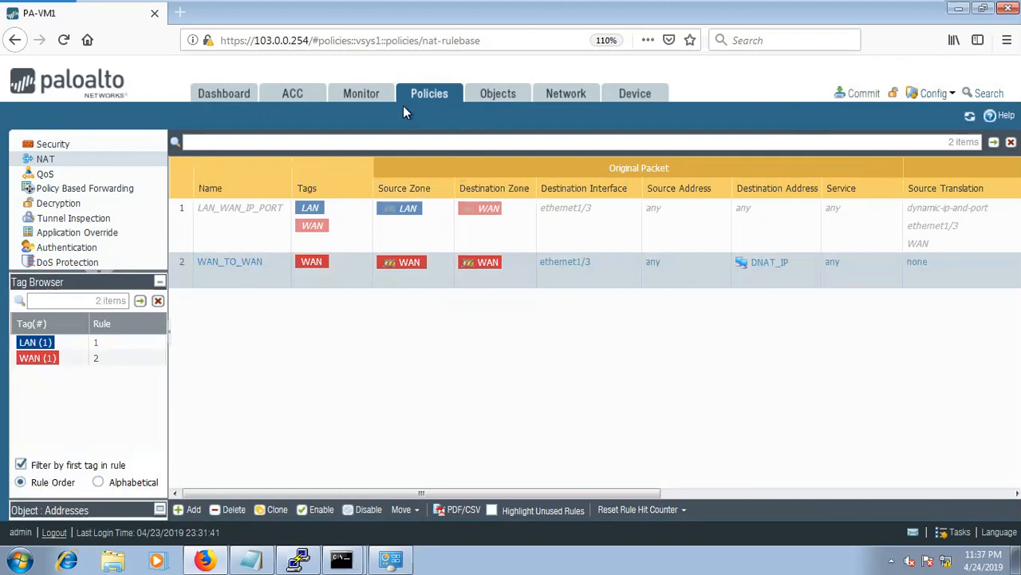
pyautogui.click(41, 144)
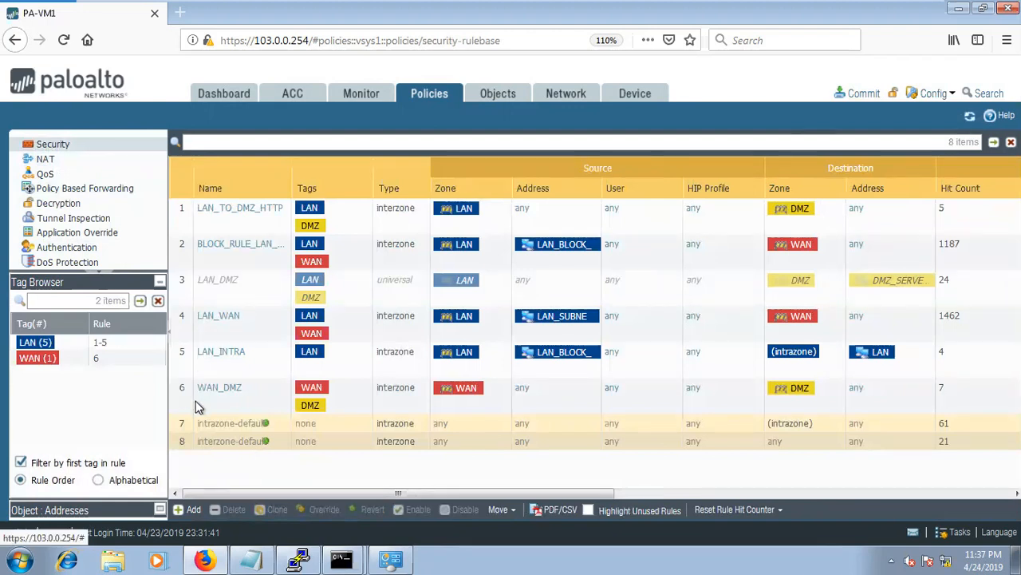
# Commit all changes from the PAN-OS Commit dialog and close the Commit Status window once finished.
pyautogui.moveTo(204, 392)
pyautogui.click(861, 94)
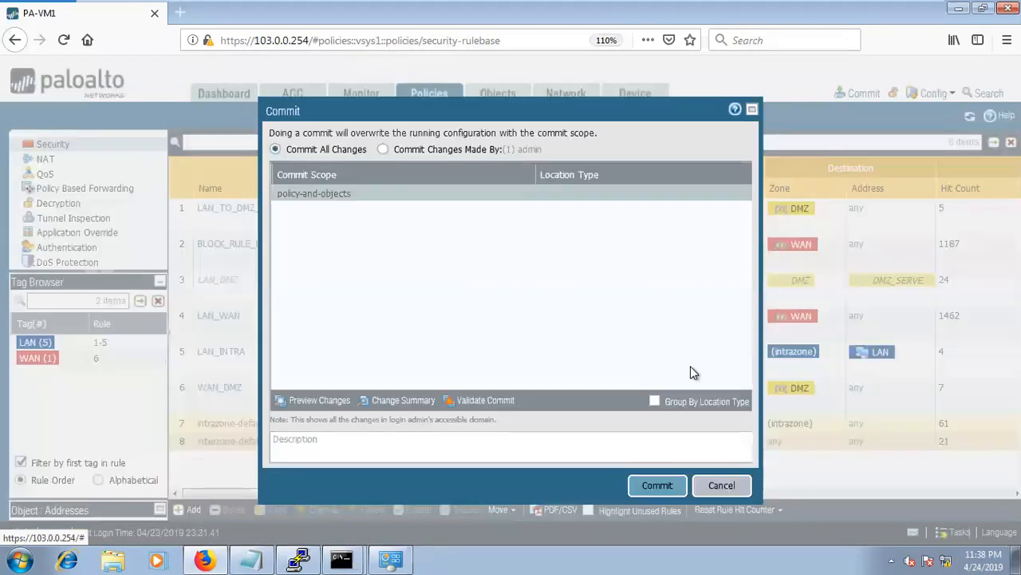
pyautogui.click(656, 486)
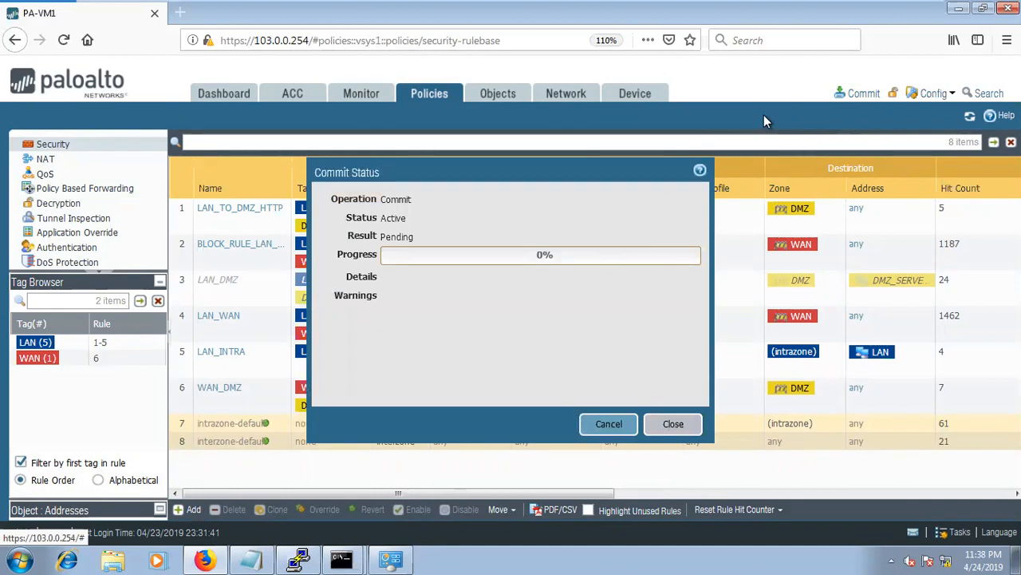
pyautogui.hotkey('ctrl', 'alt', 'Return')
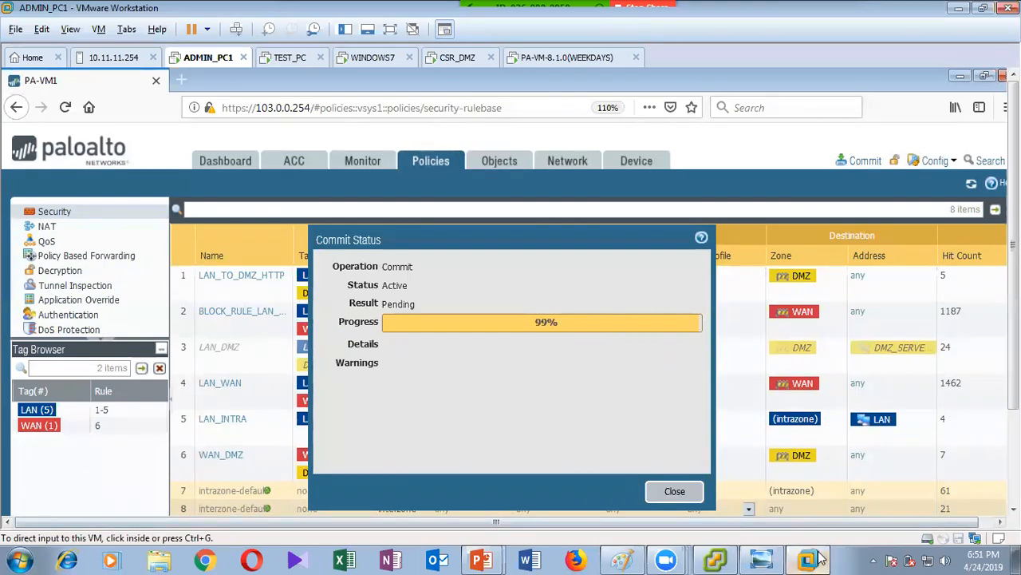
pyautogui.click(674, 491)
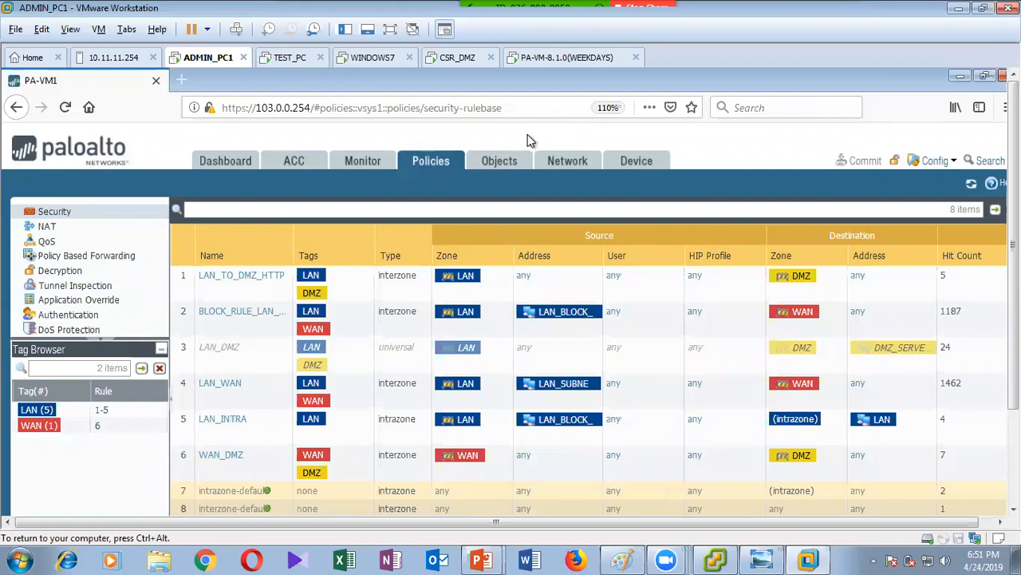
# Close the PaloAlto_Lab_Part 3 and PaloAlto_Lab_Part 2 PowerPoint presentations.
pyautogui.moveTo(497, 556)
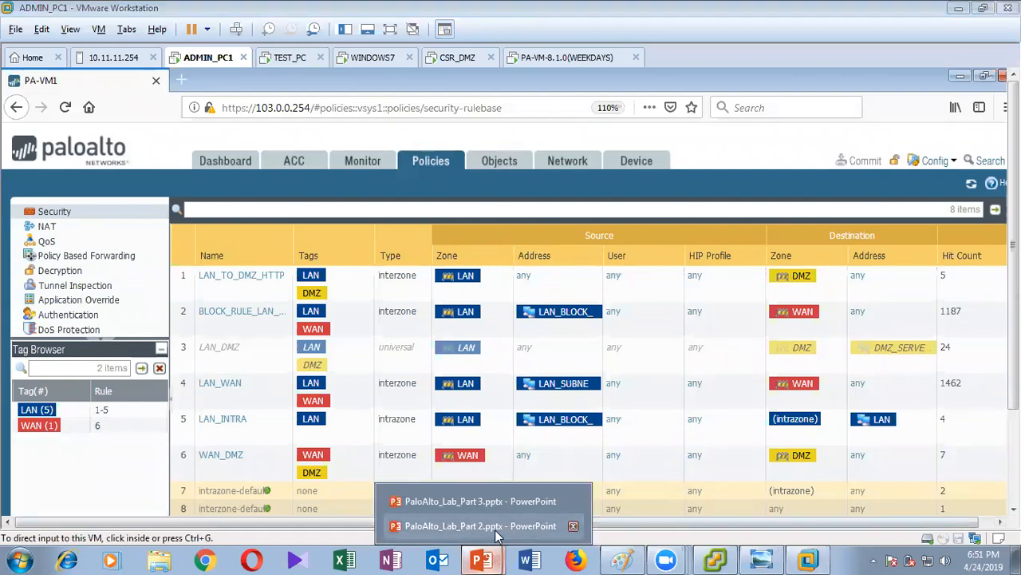
pyautogui.click(573, 502)
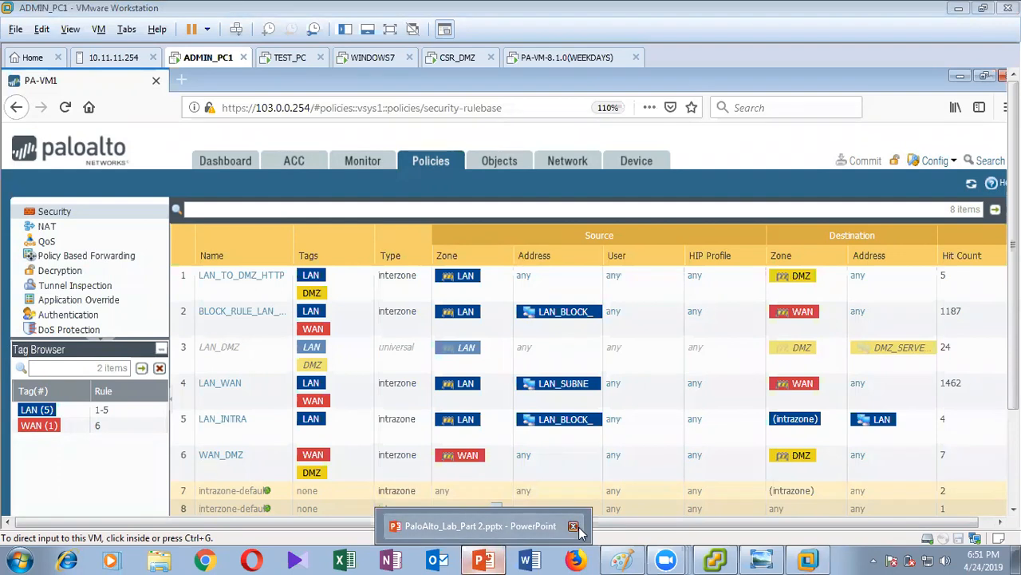
pyautogui.click(539, 526)
pyautogui.click(1004, 11)
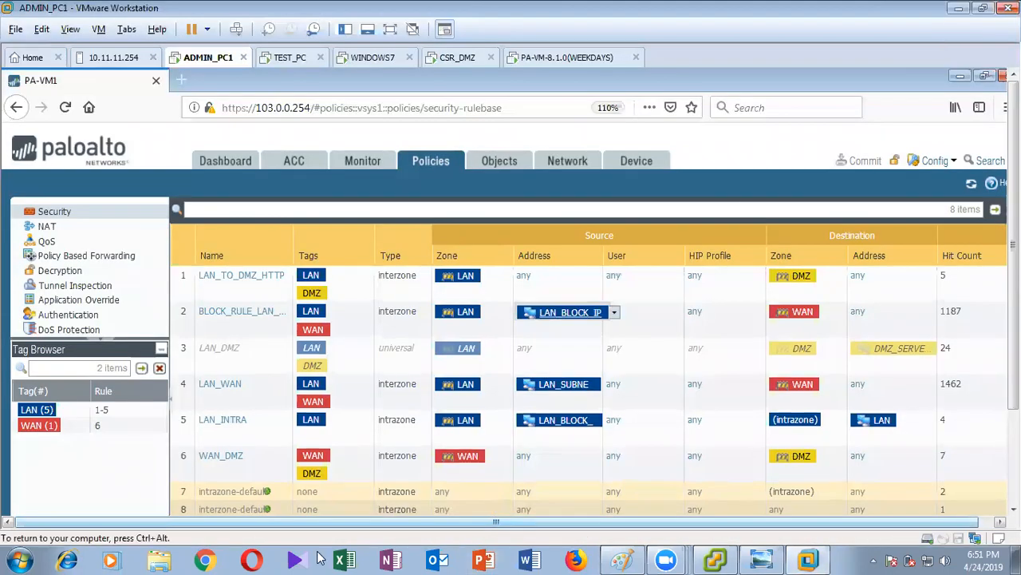
# Browse the Desktop folder in Explorer, then minimize Explorer and VMware Workstation.
pyautogui.click(159, 560)
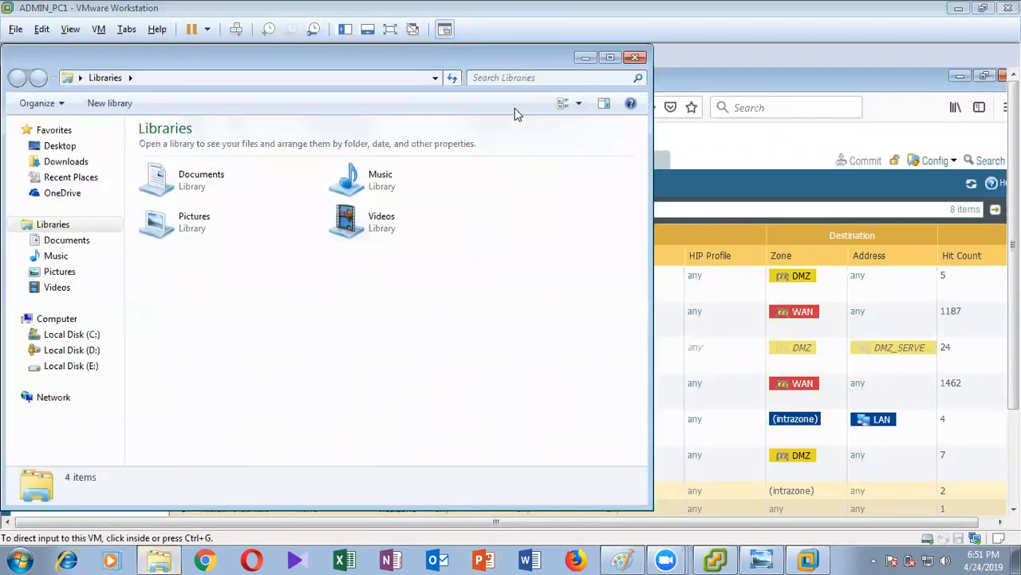
pyautogui.click(64, 148)
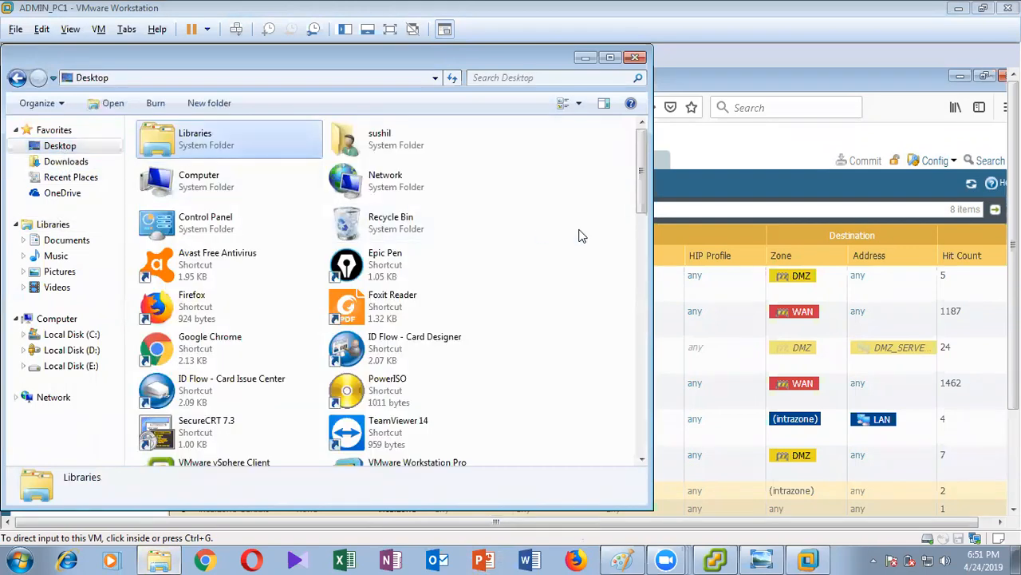
pyautogui.scroll(-5, 559, 221)
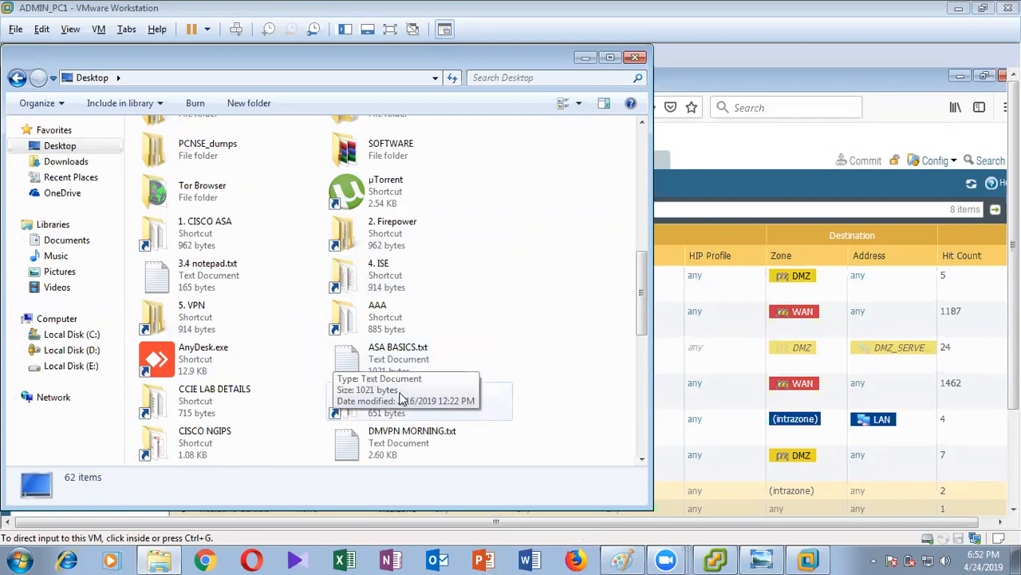
pyautogui.scroll(-3, 428, 374)
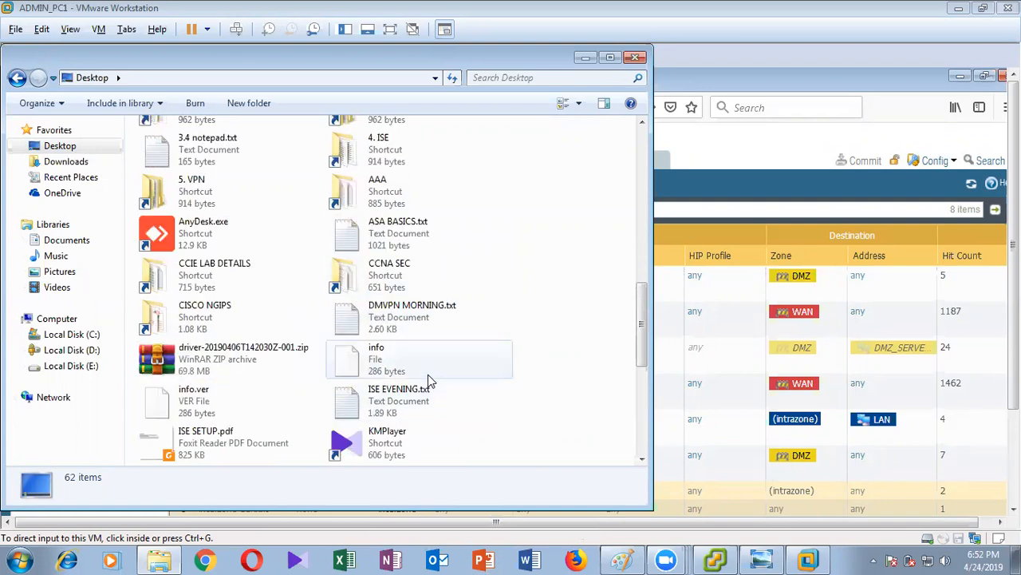
pyautogui.scroll(10, 431, 313)
pyautogui.click(437, 303)
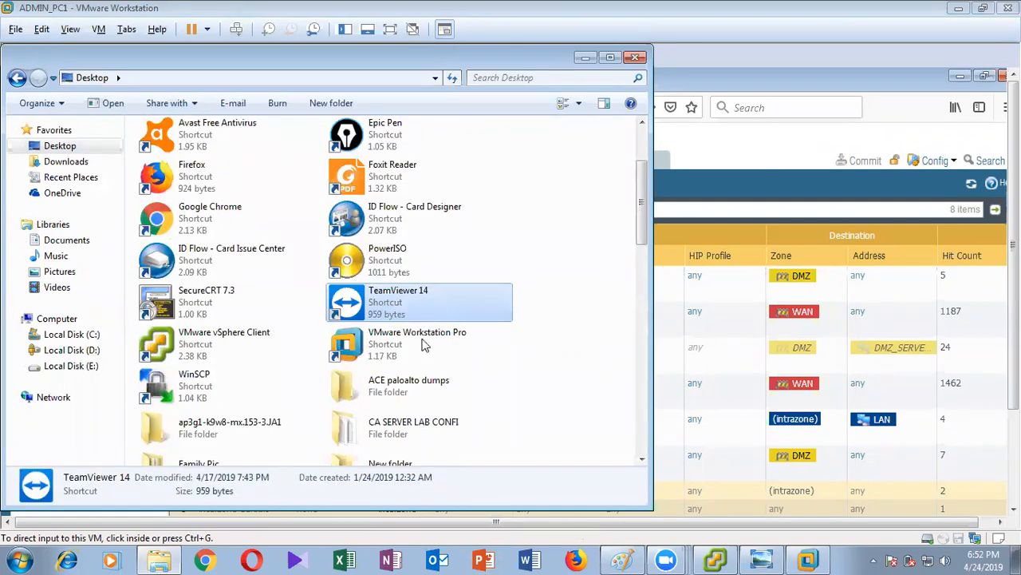
pyautogui.scroll(-6, 431, 359)
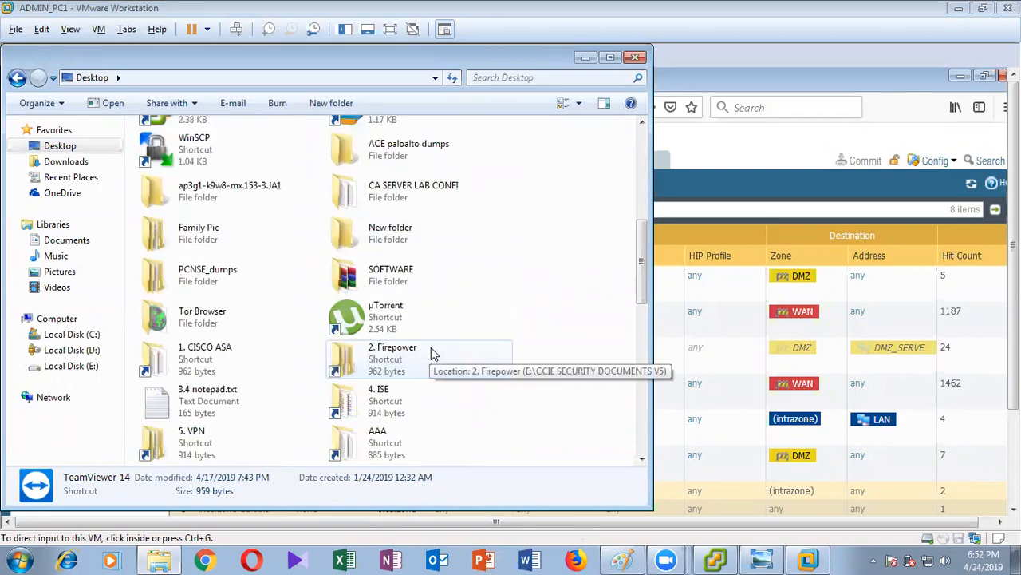
pyautogui.scroll(-10, 431, 353)
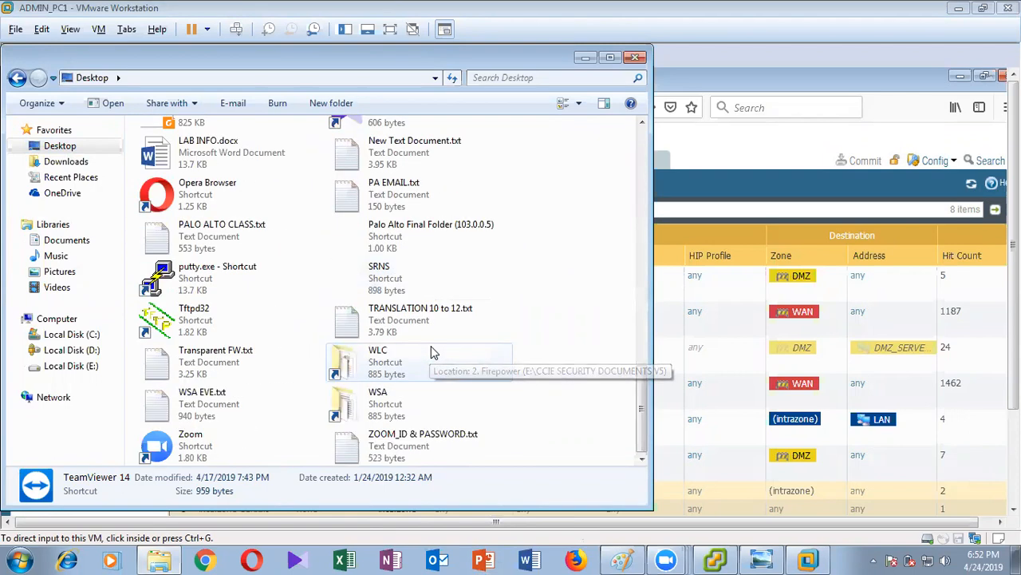
pyautogui.click(585, 57)
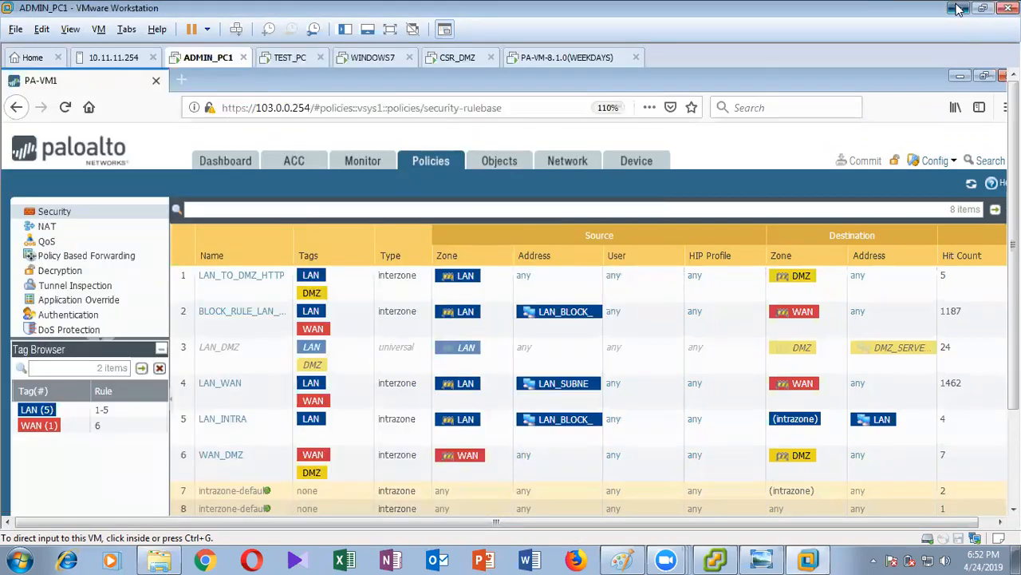
pyautogui.click(957, 8)
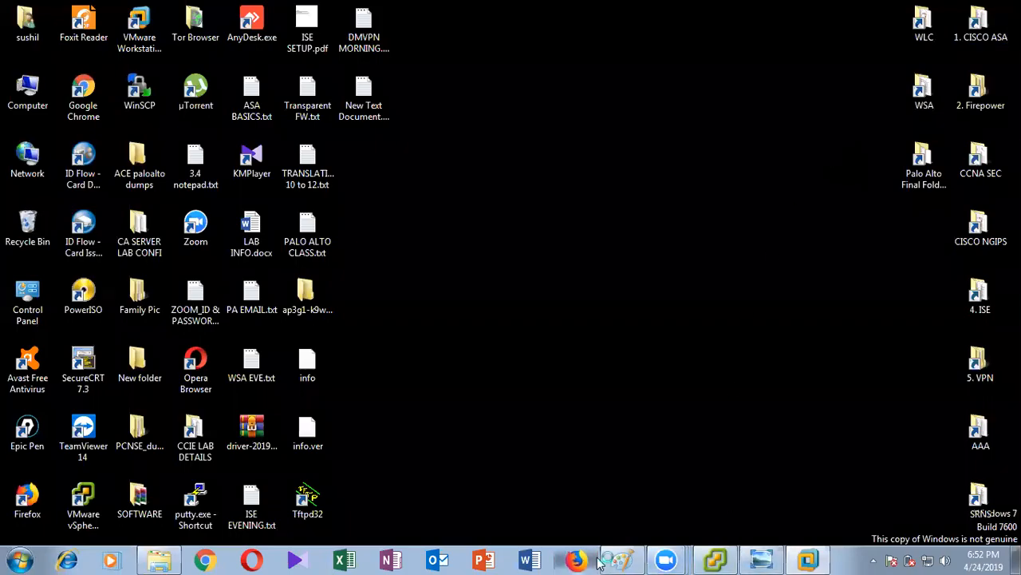
# Bring back LOGICAL TOPOLOGY.png and test red boxes around 172.16.3.180 and OUT to PA, undoing both.
pyautogui.click(621, 560)
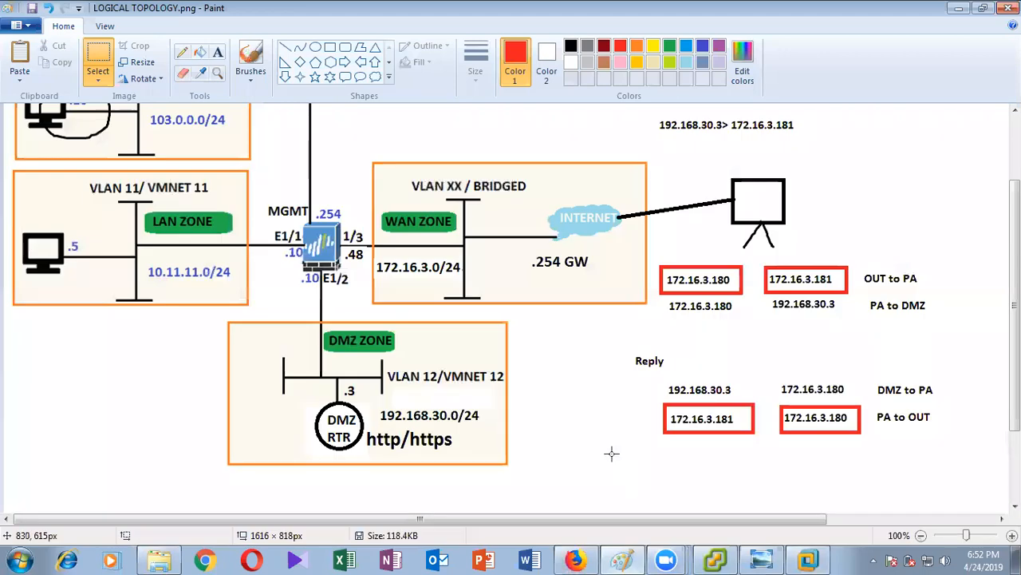
pyautogui.click(329, 47)
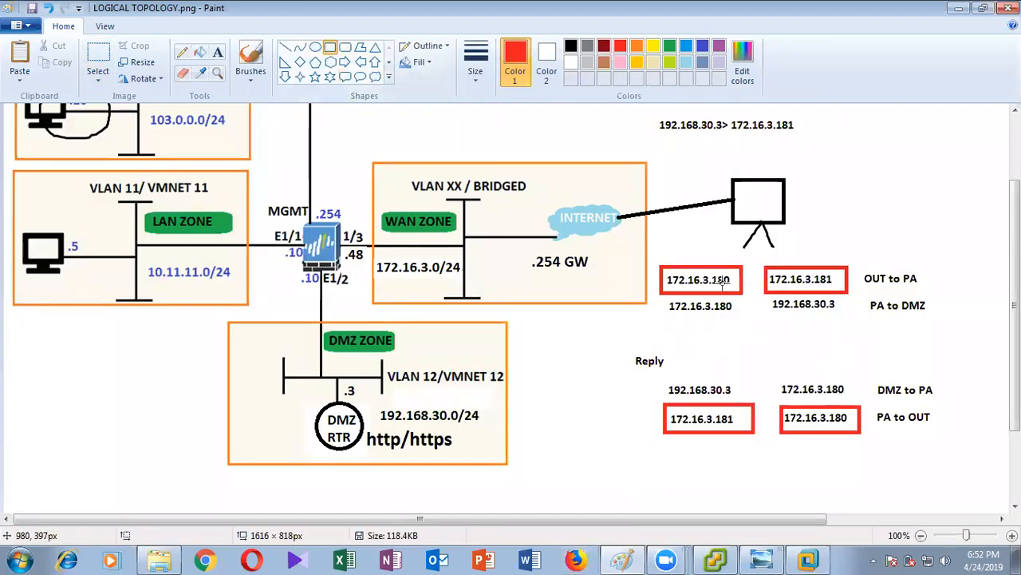
pyautogui.click(655, 261)
pyautogui.moveTo(655, 264); pyautogui.dragTo(757, 298)
pyautogui.hotkey('ctrl', 'z')
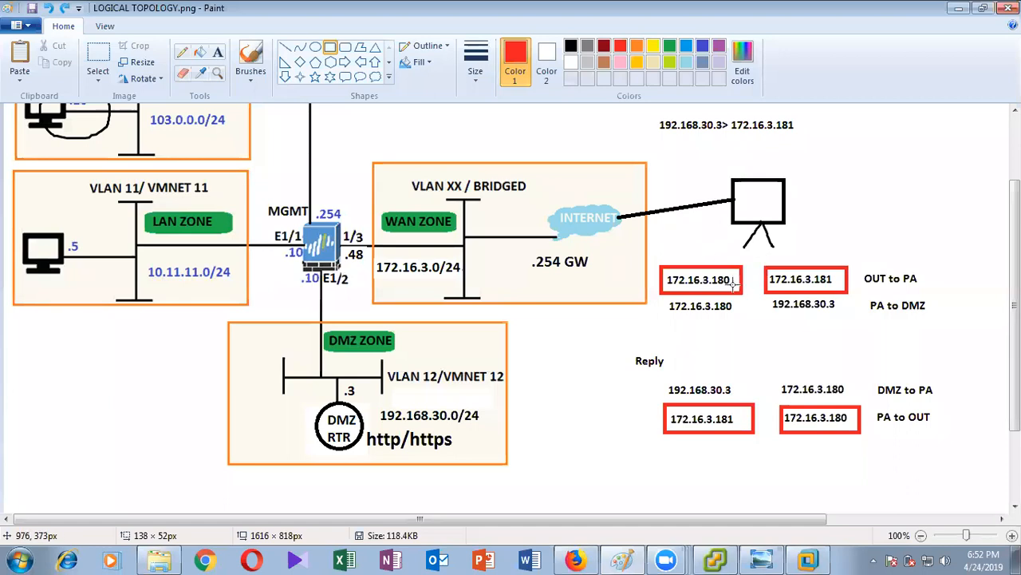
pyautogui.moveTo(765, 269)
pyautogui.mouseDown()
pyautogui.moveTo(802, 294)
pyautogui.moveTo(927, 289)
pyautogui.mouseUp()
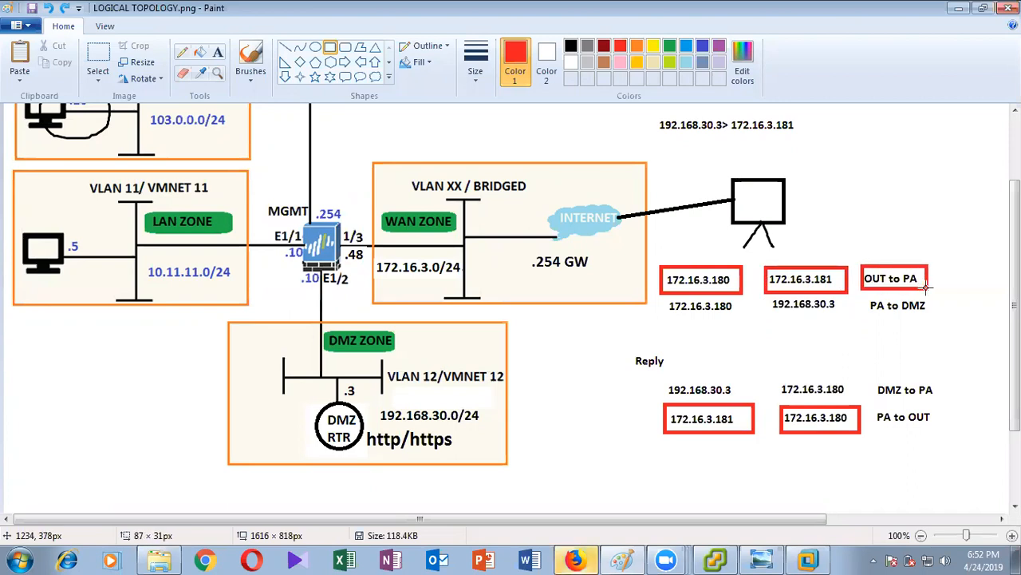
pyautogui.hotkey('ctrl', 'z')
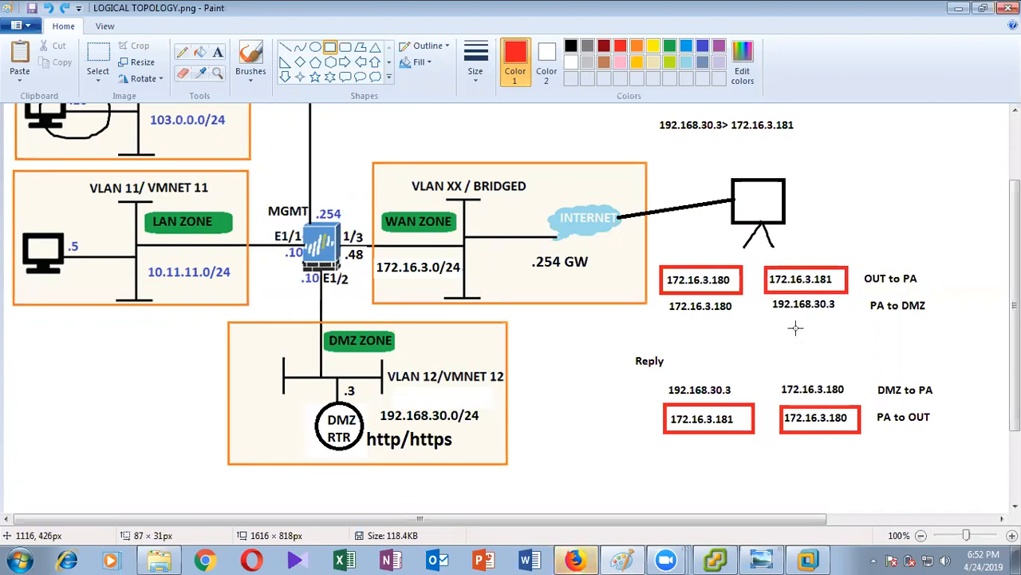